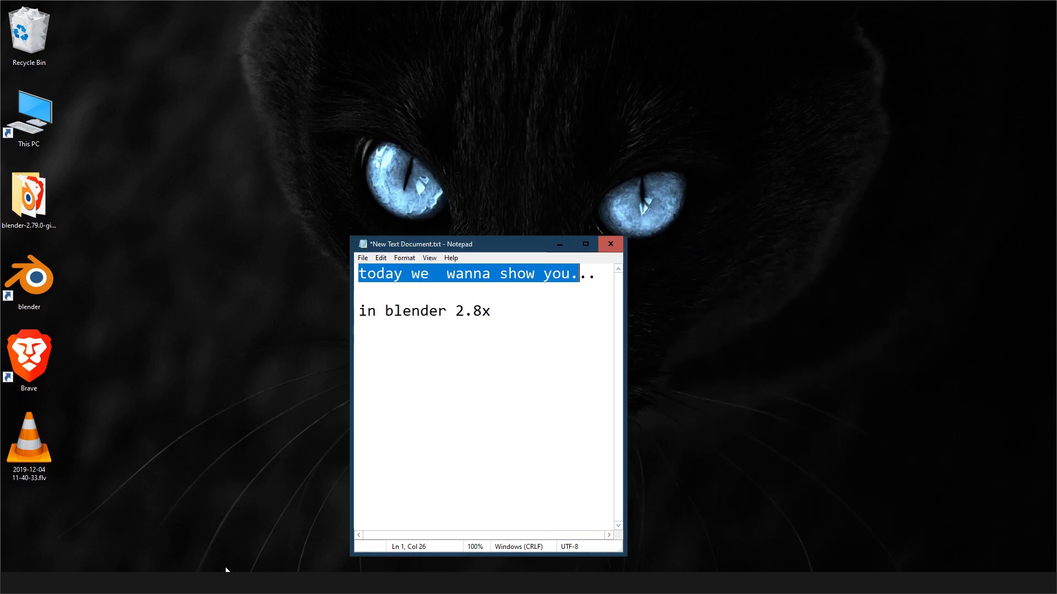
Switch to the browser and play the JBL Pulse 3 speaker video, pausing at the "Rugged and waterproof" shot
mouse_move(198, 583)
click(252, 537)
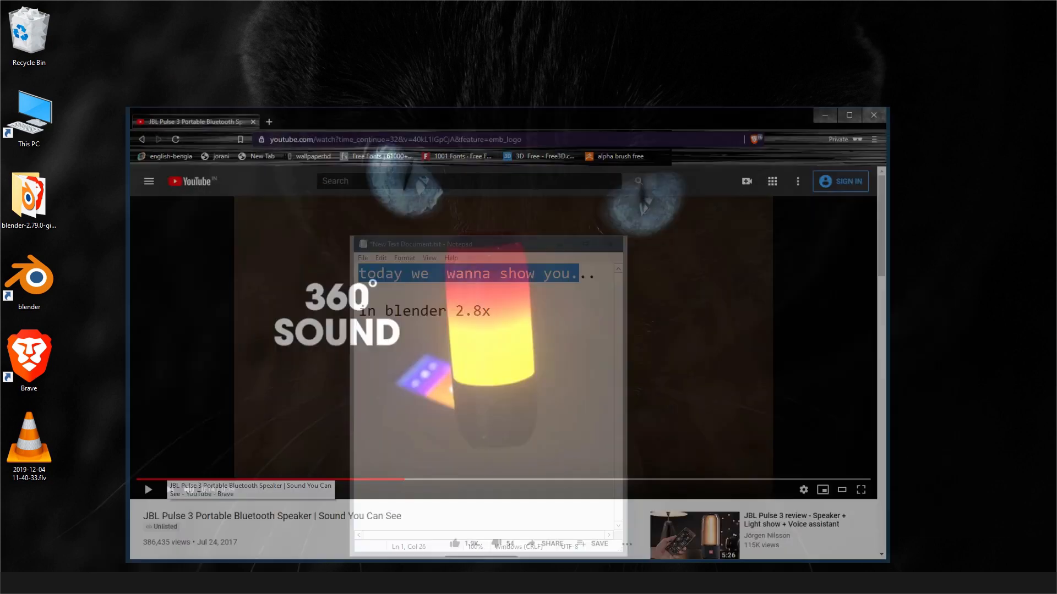
click(470, 381)
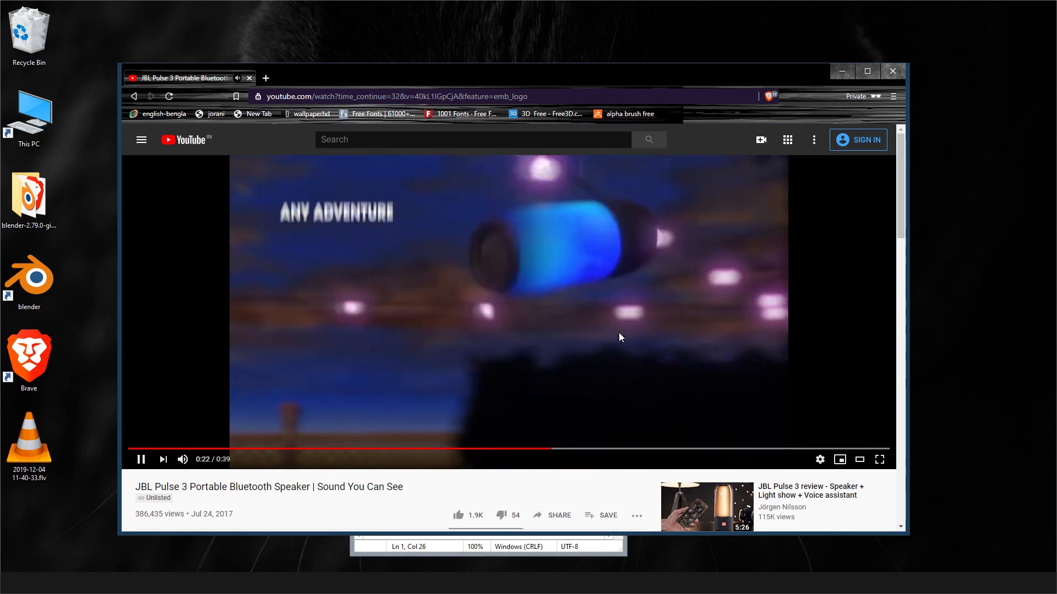
click(580, 338)
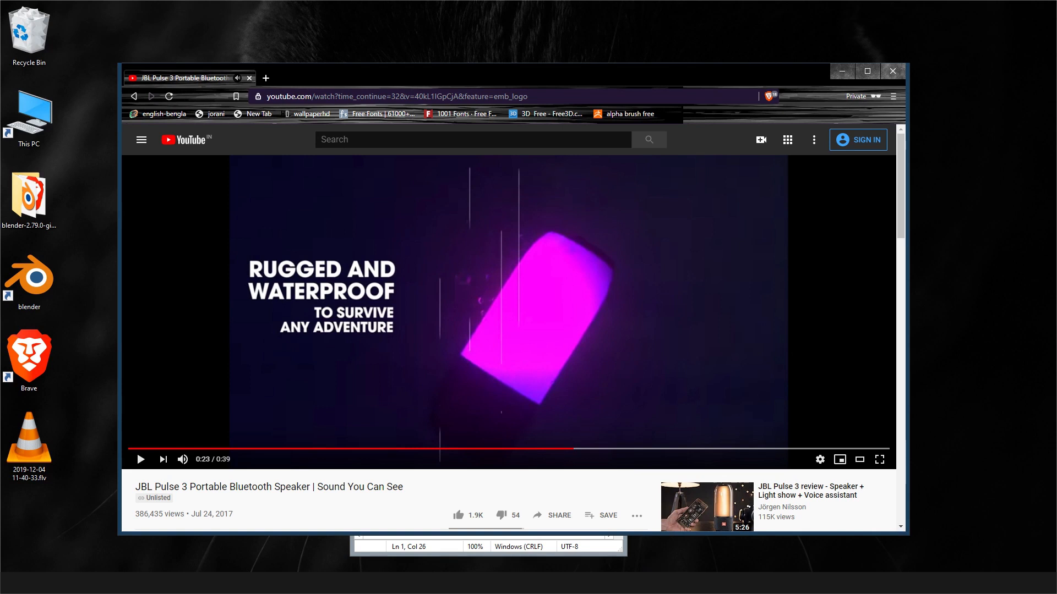
Switch to Notepad and write "rgb spectrum effect" on the second line, followed by a blank line before "in blender 2.81"
click(655, 577)
click(499, 320)
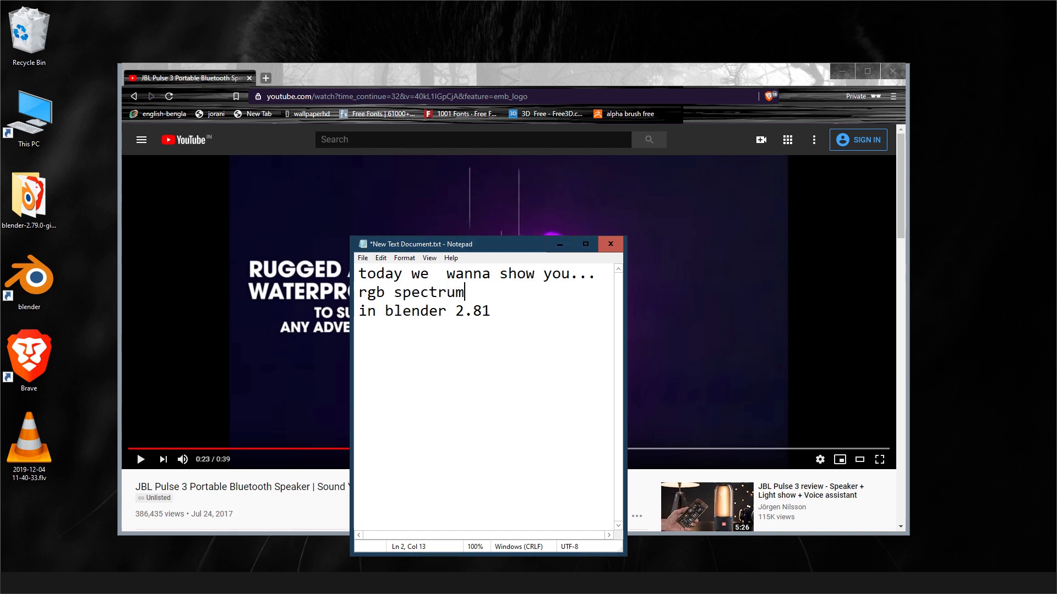
text(spectrum effect)
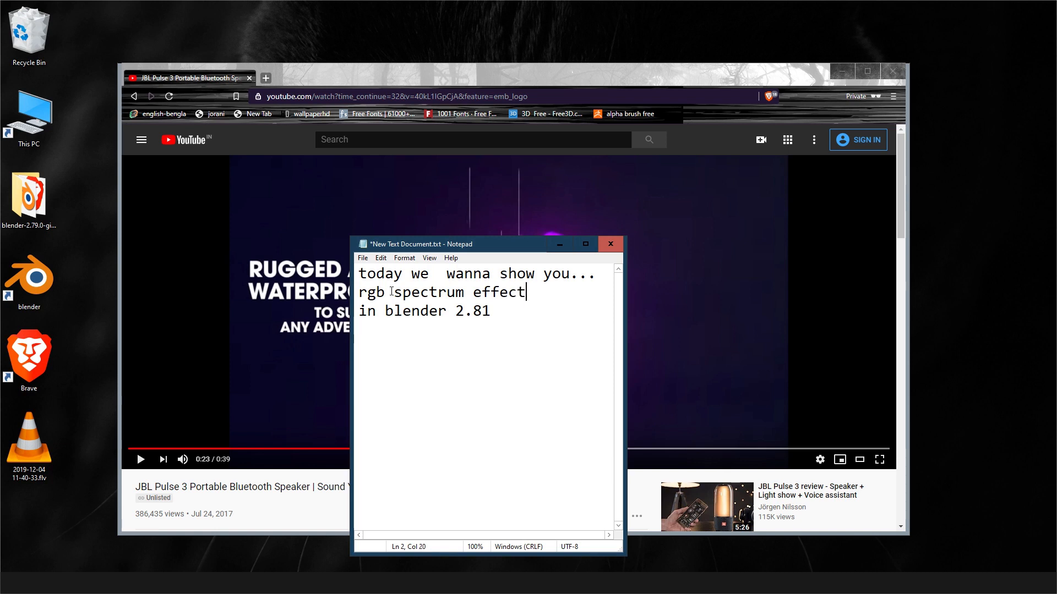
key(Return)
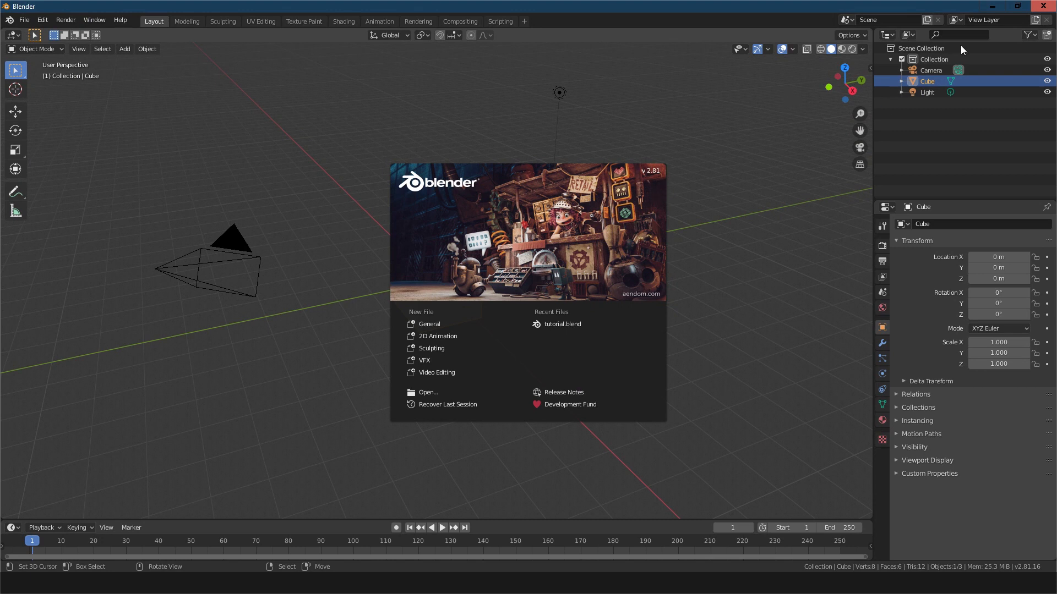
Close the new default Blender session, minimize the browser, and switch to Blender with tutorial.blend open
click(1045, 7)
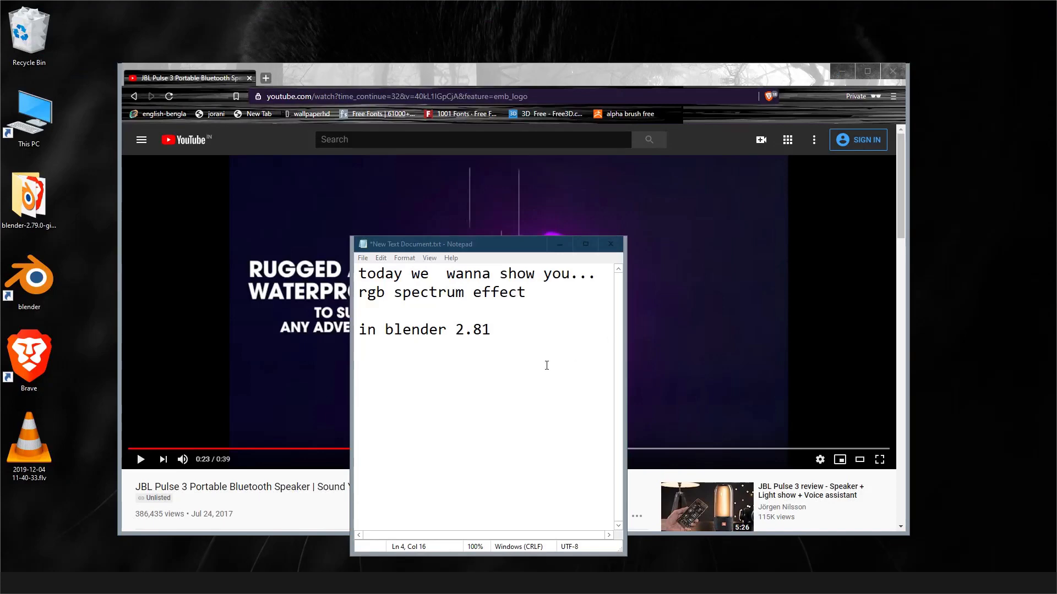
click(841, 72)
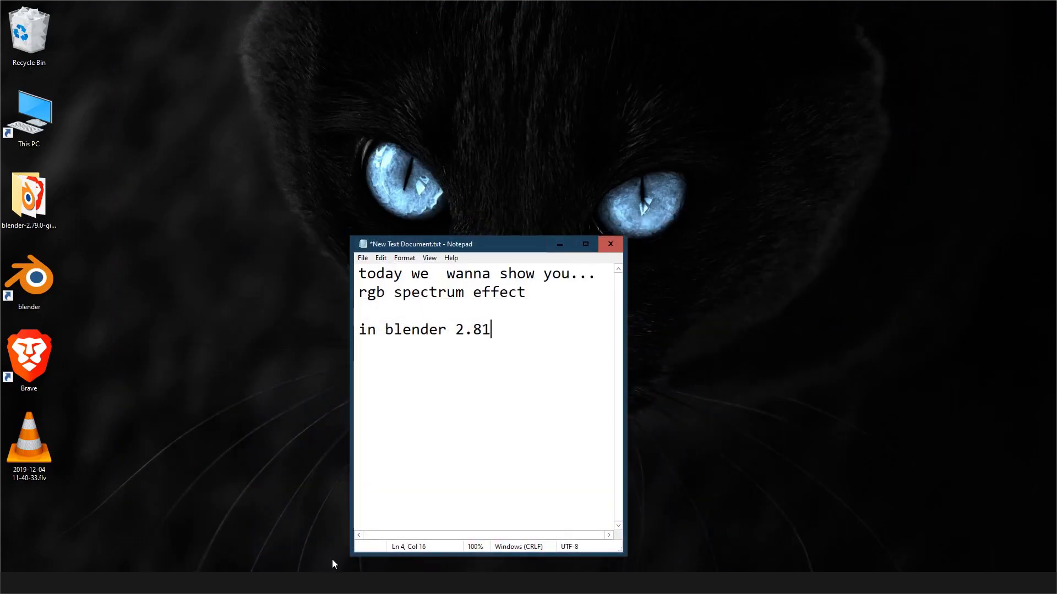
click(332, 582)
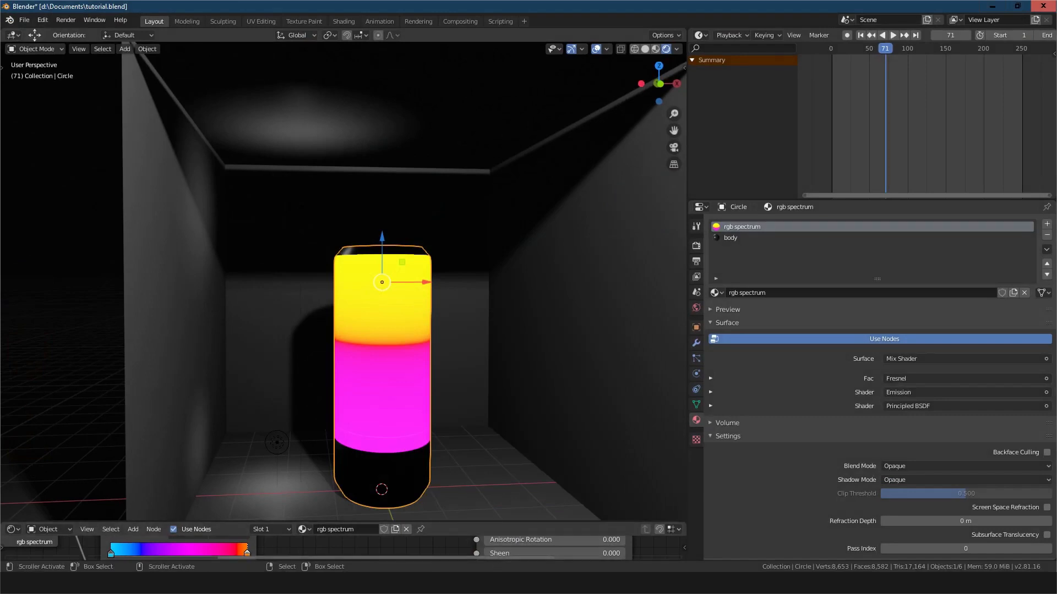
Return to the browser and play the speaker video on to 0:25, pausing it and minimizing the window
key(alt+Tab)
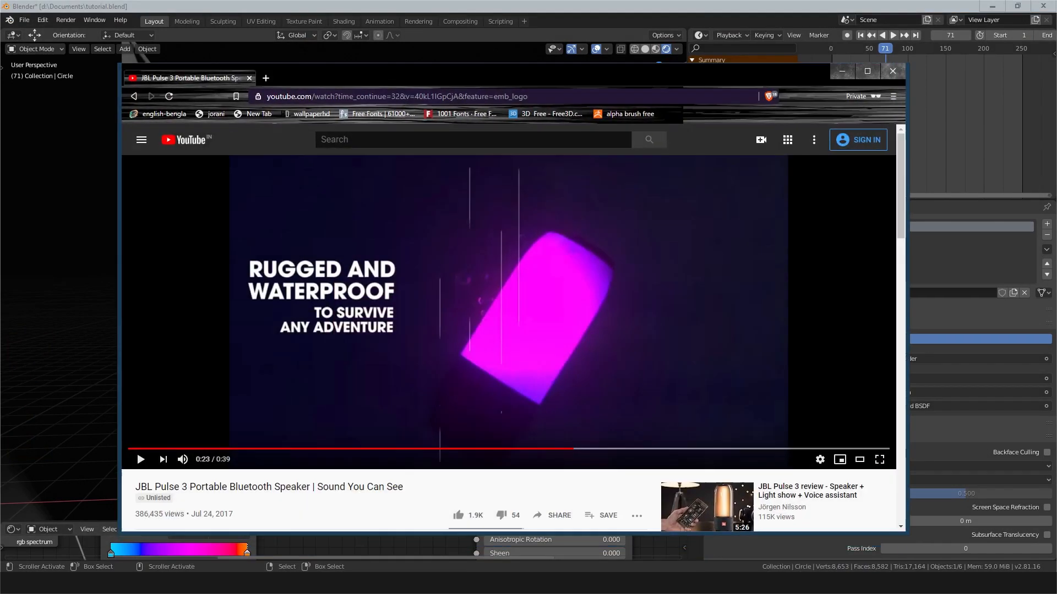
click(452, 434)
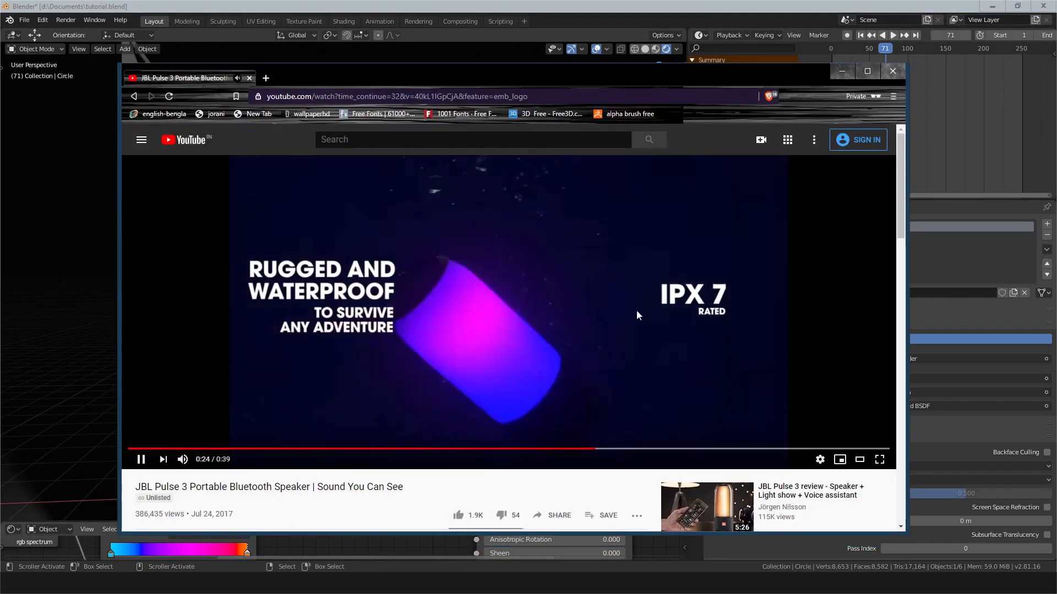
key(space)
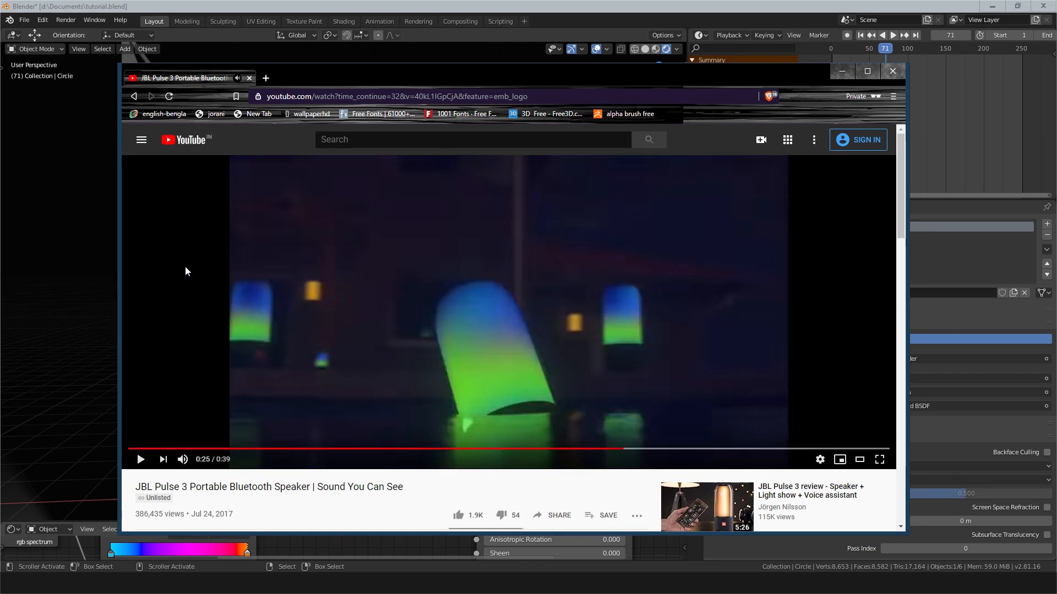
click(840, 71)
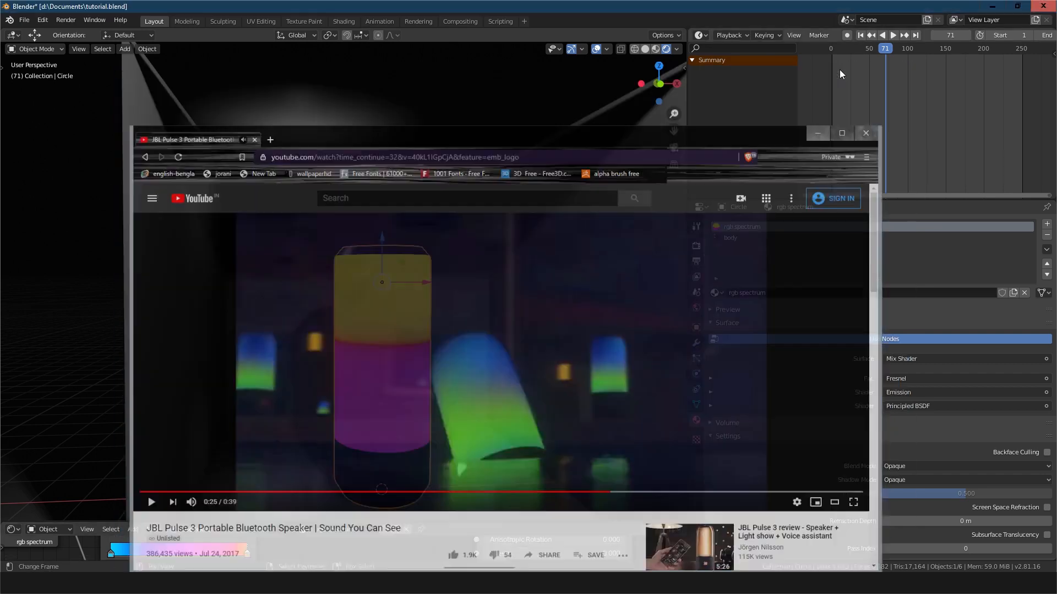
Go back to frame 1 and start the Shortcut VUr display, closing the sidebar again
key(shift+Left)
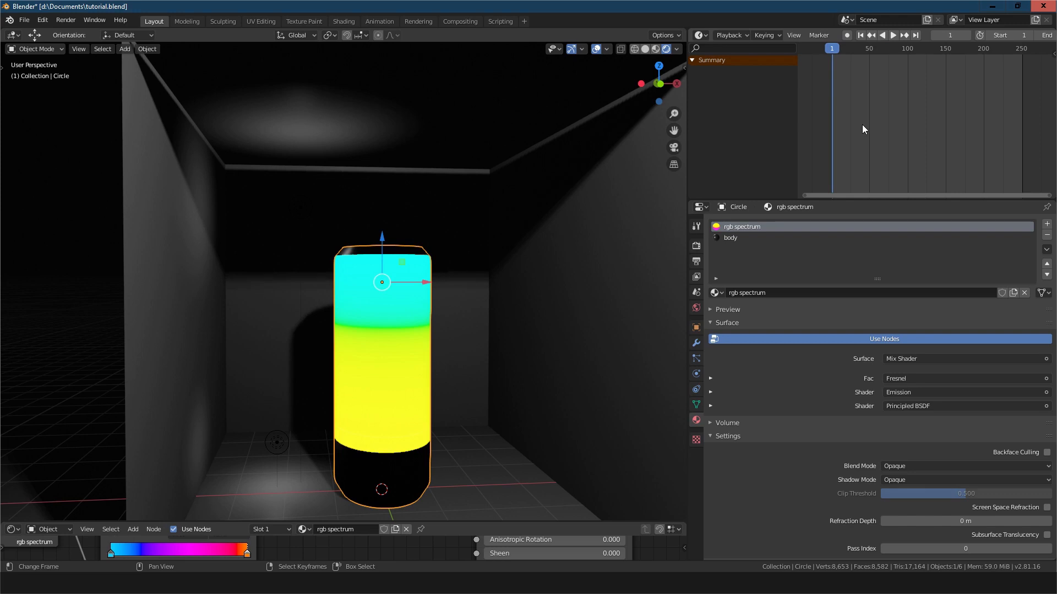
key(n)
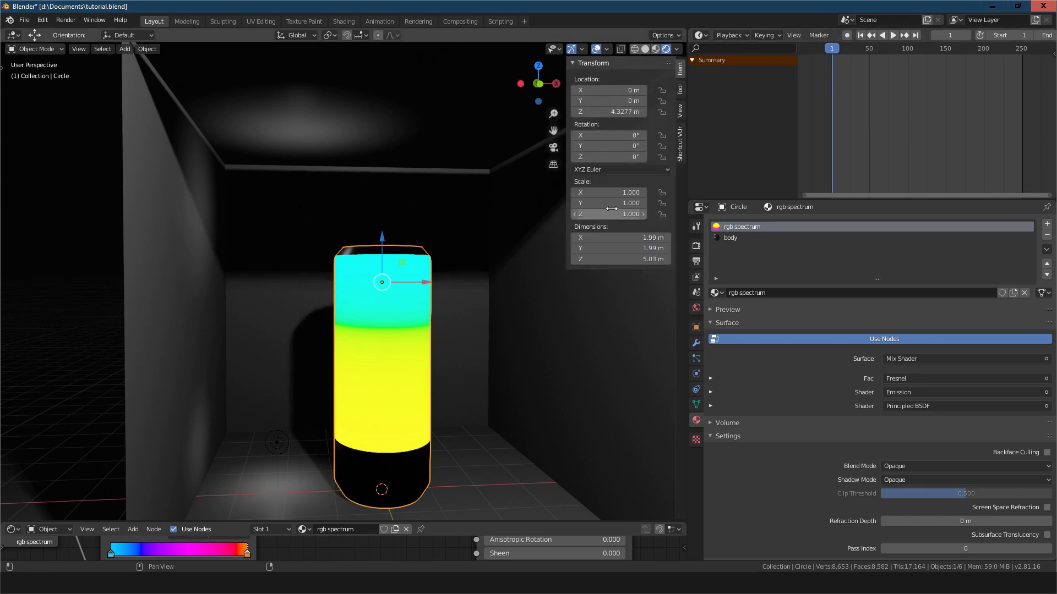
click(680, 142)
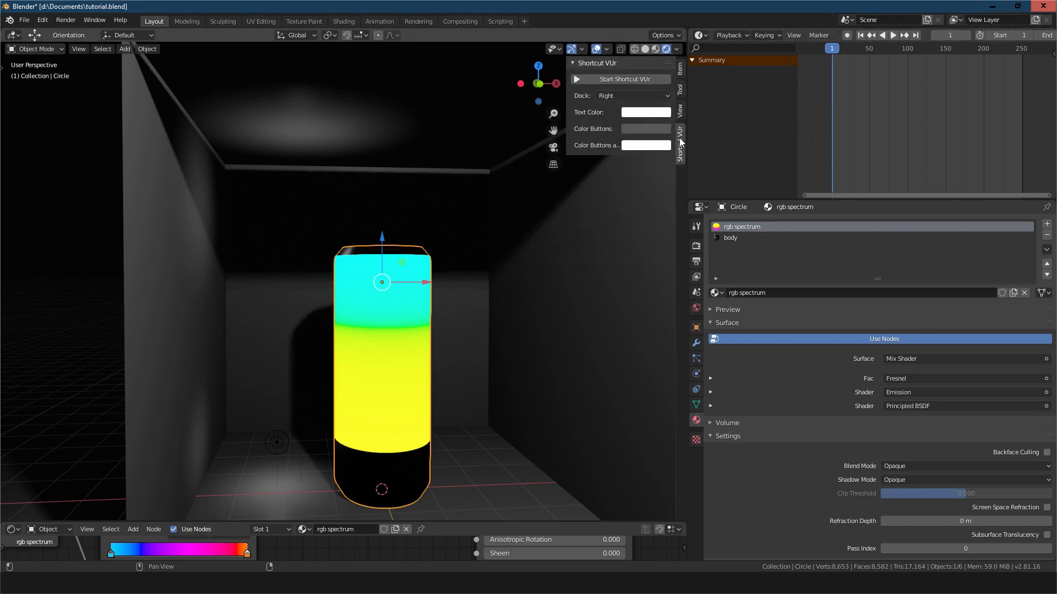
click(619, 80)
key(n)
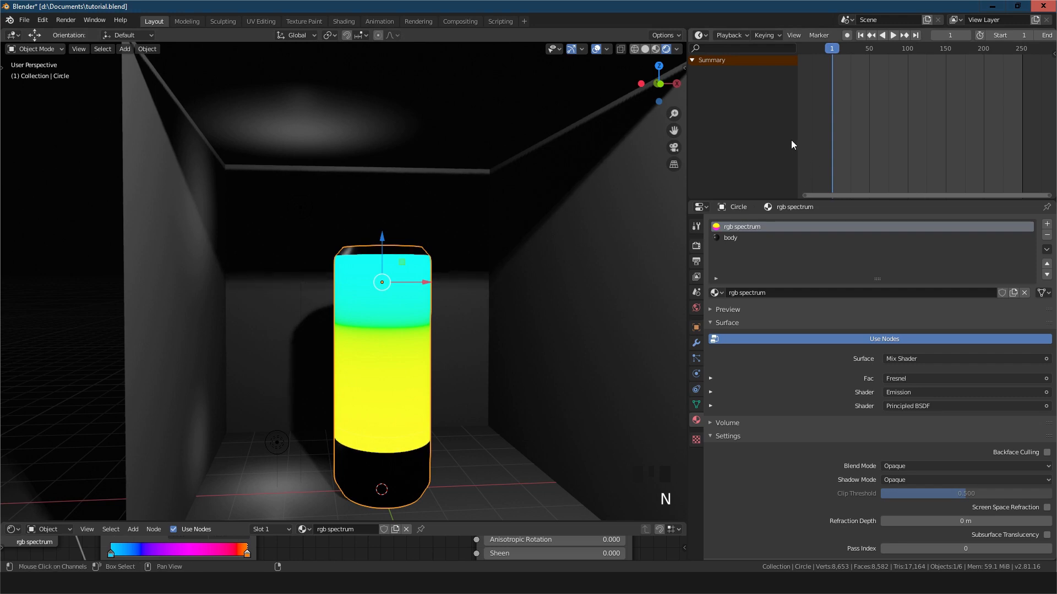
Play the animation and examine the colour spectrum moving on the speaker from several viewpoints, stopping playback at frame 105
key(alt+a)
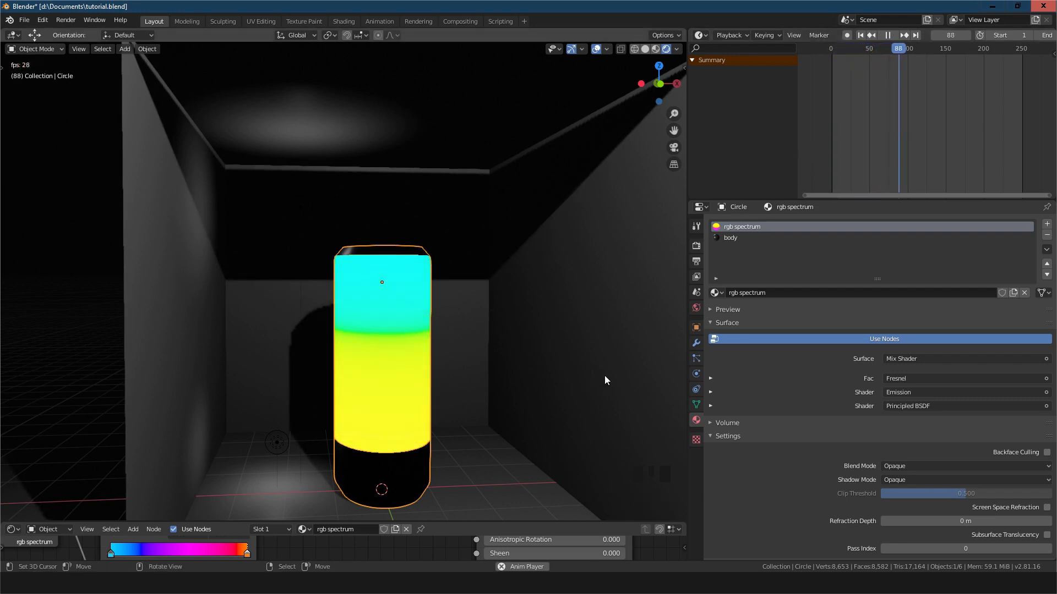
scroll(533, 382, down, 2)
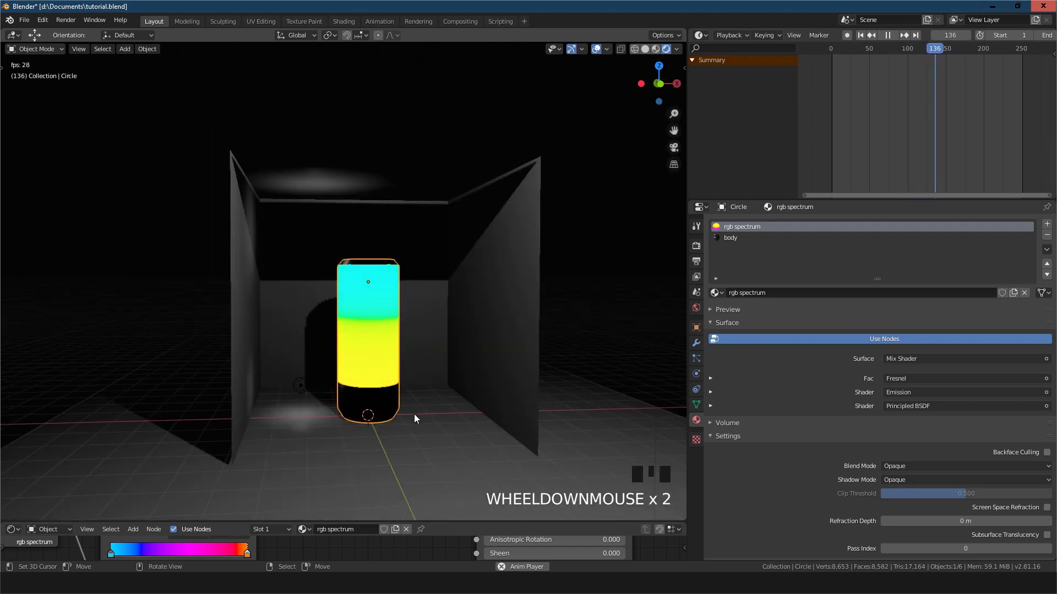
mouse_move(414, 414)
middle_down()
mouse_move(435, 412)
mouse_move(425, 410)
middle_up()
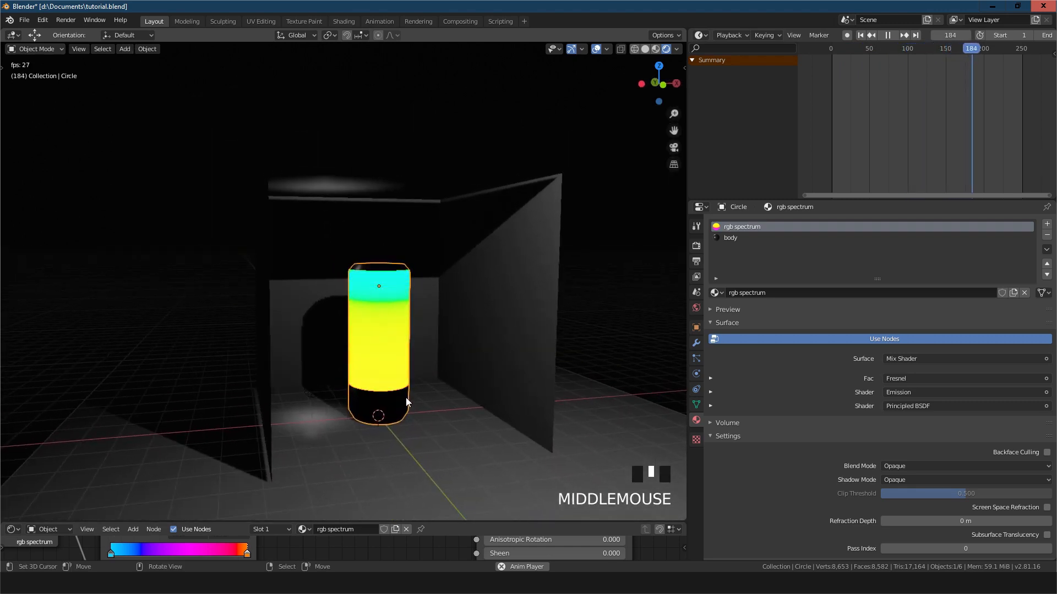
scroll(428, 402, up, 3)
scroll(429, 402, down, 2)
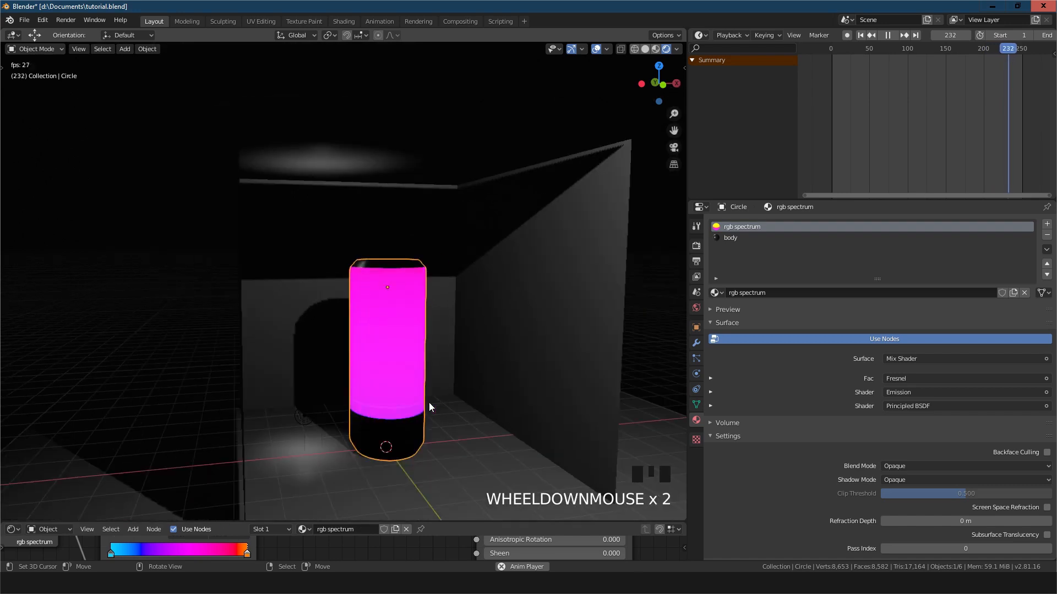
middle_drag(430, 421, 421, 409)
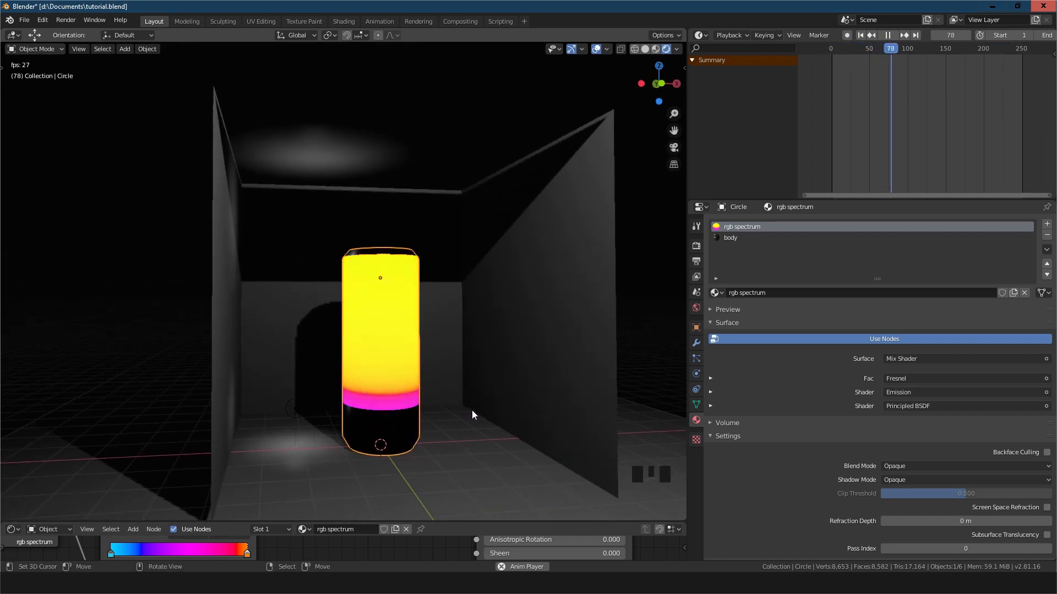
key(alt+a)
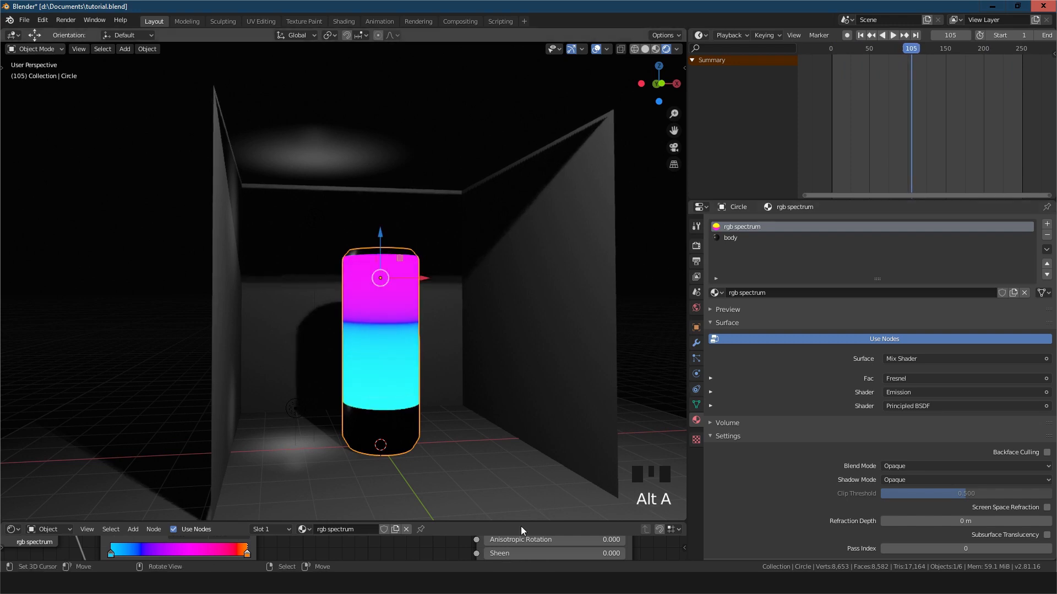
Switch to Notepad and add the lines "not animated with sound" and "but I'll show in future" below the version line
key(alt+Tab)
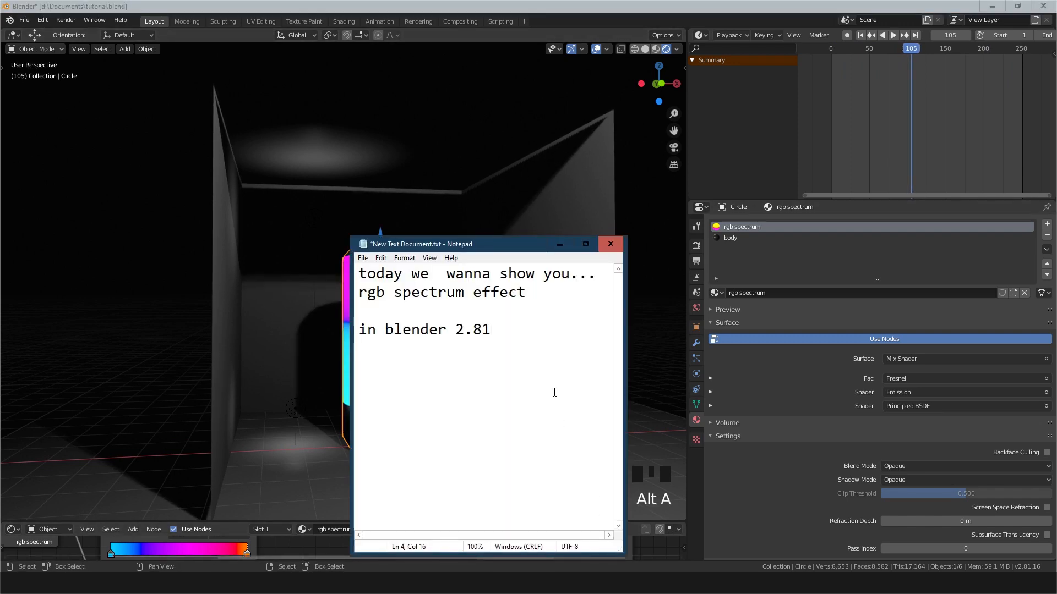
key(Return)
text(no)
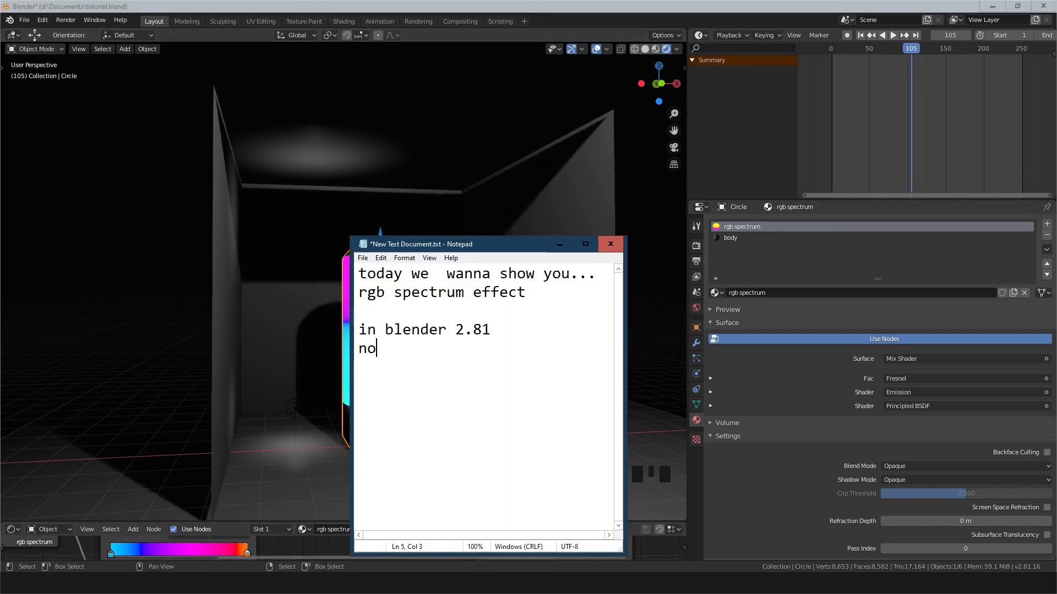
text(t animat)
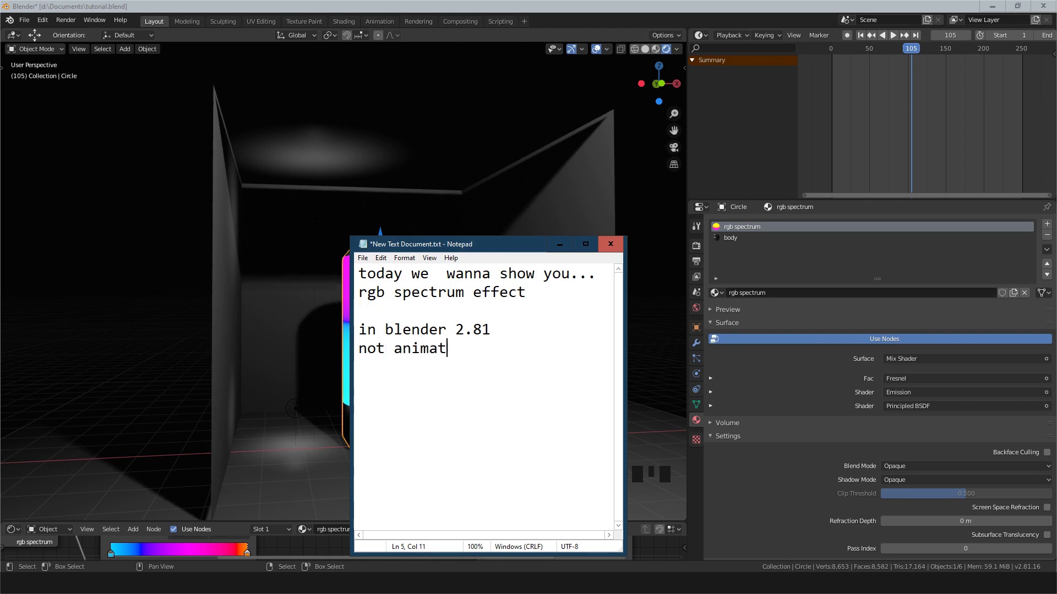
text(ed with sound)
key(Return)
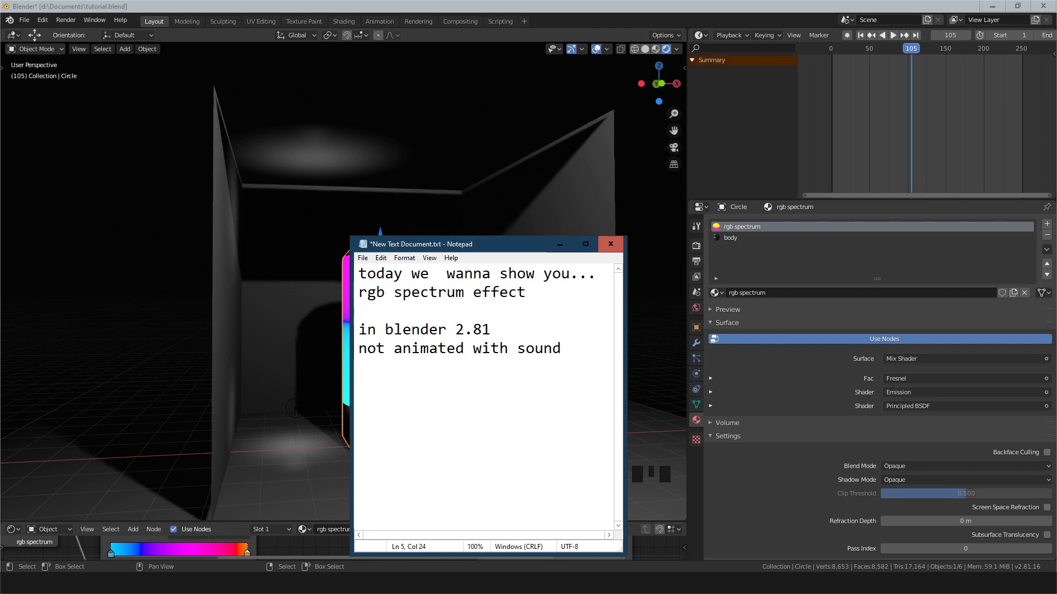
text(but I)
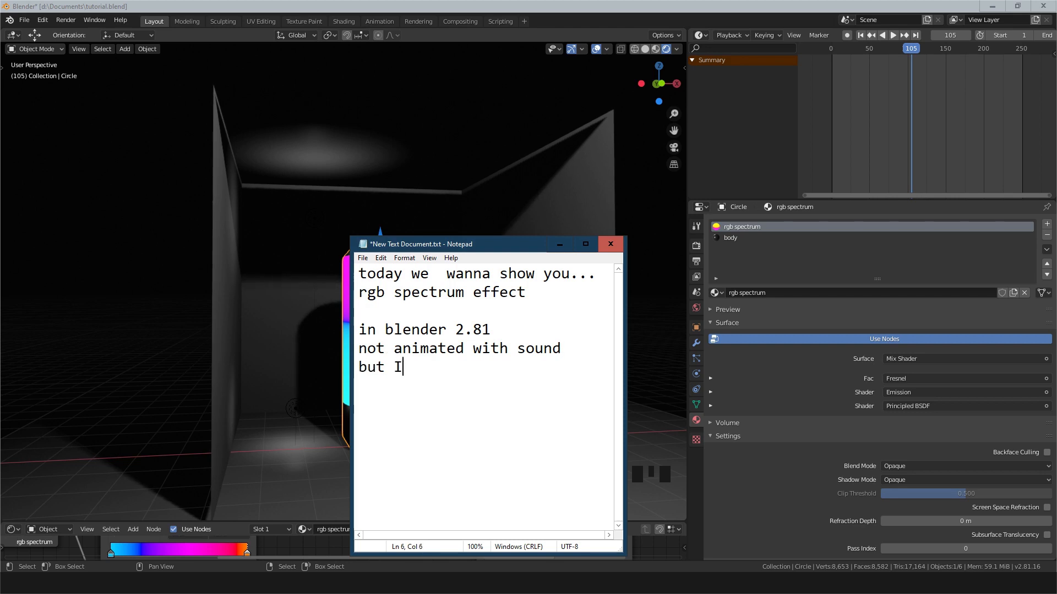
text('ll show i)
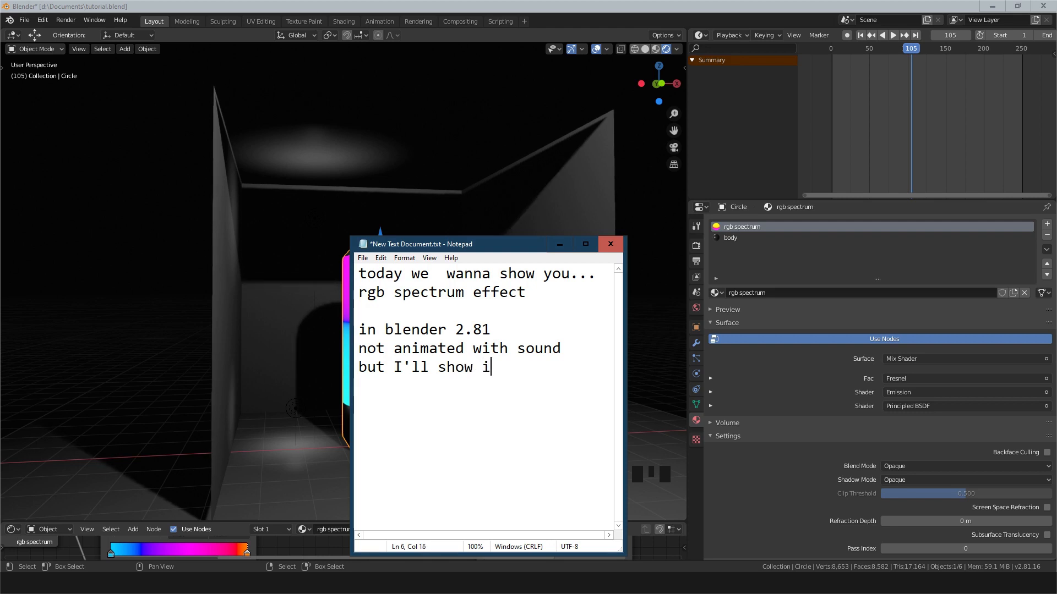
text(n fu)
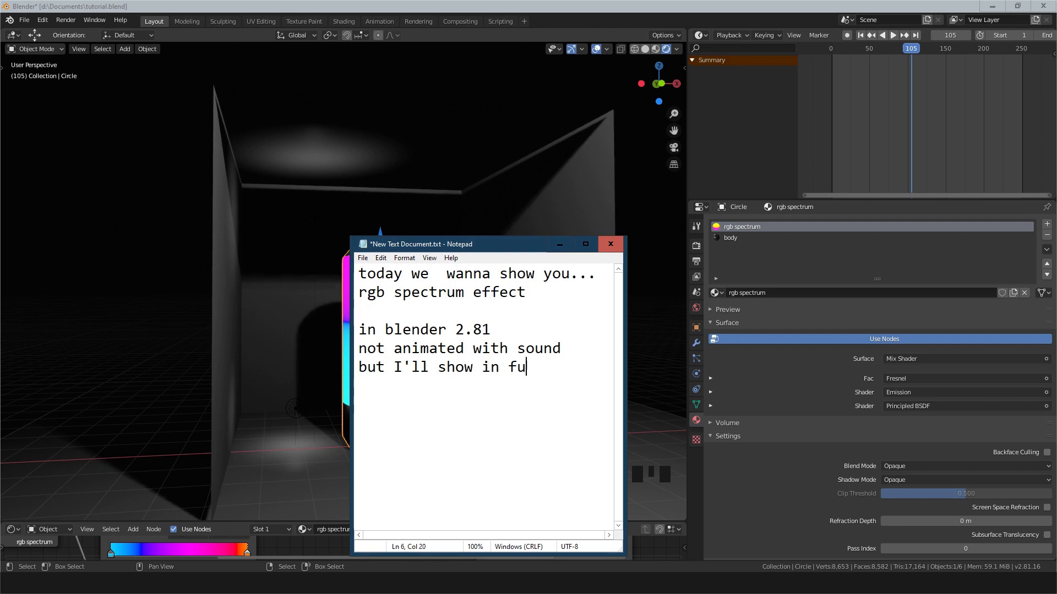
text(ture)
Delete the two lines below "in blender 2.81" from the note and minimize Notepad
key(BackSpace)
key(BackSpace)
key(BackSpace)
key(BackSpace)
key(BackSpace)
key(BackSpace)
key(BackSpace)
key(BackSpace)
key(BackSpace)
key(BackSpace)
key(BackSpace)
key(BackSpace)
key(BackSpace)
key(BackSpace)
key(BackSpace)
key(BackSpace)
key(BackSpace)
key(BackSpace)
key(BackSpace)
key(BackSpace)
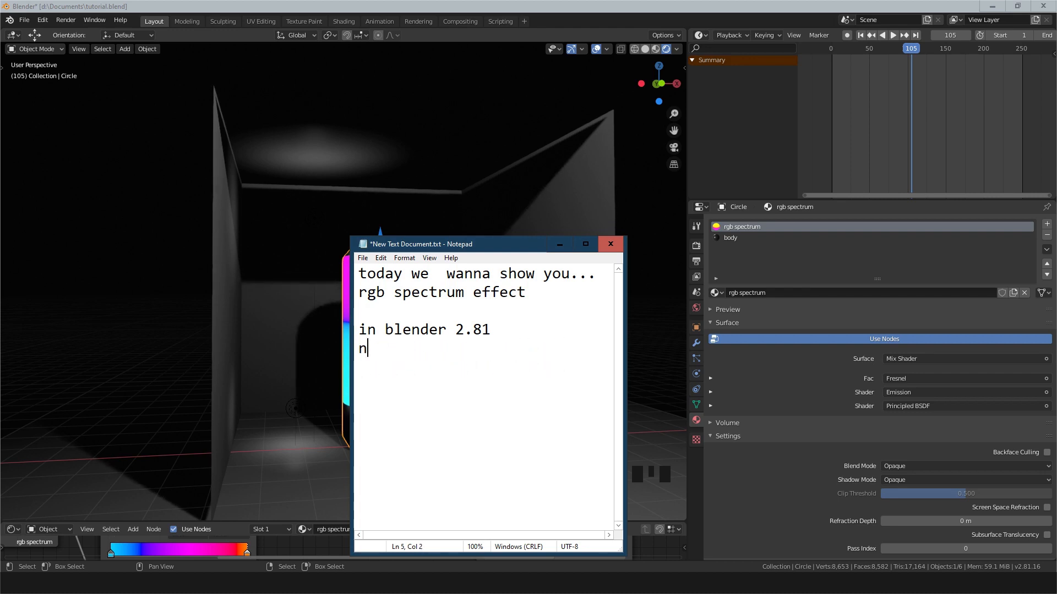
key(BackSpace)
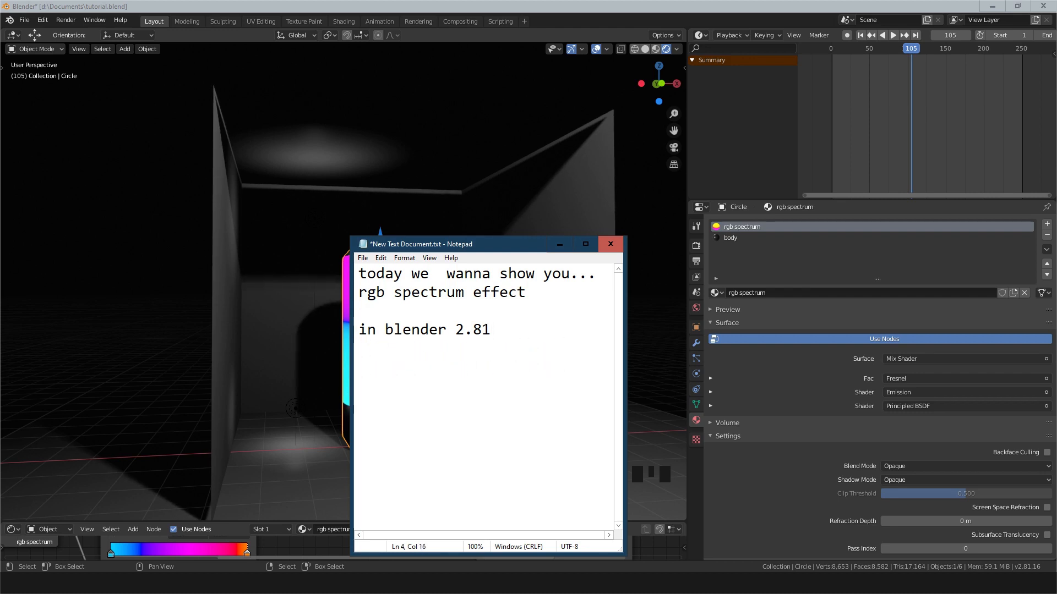
click(555, 245)
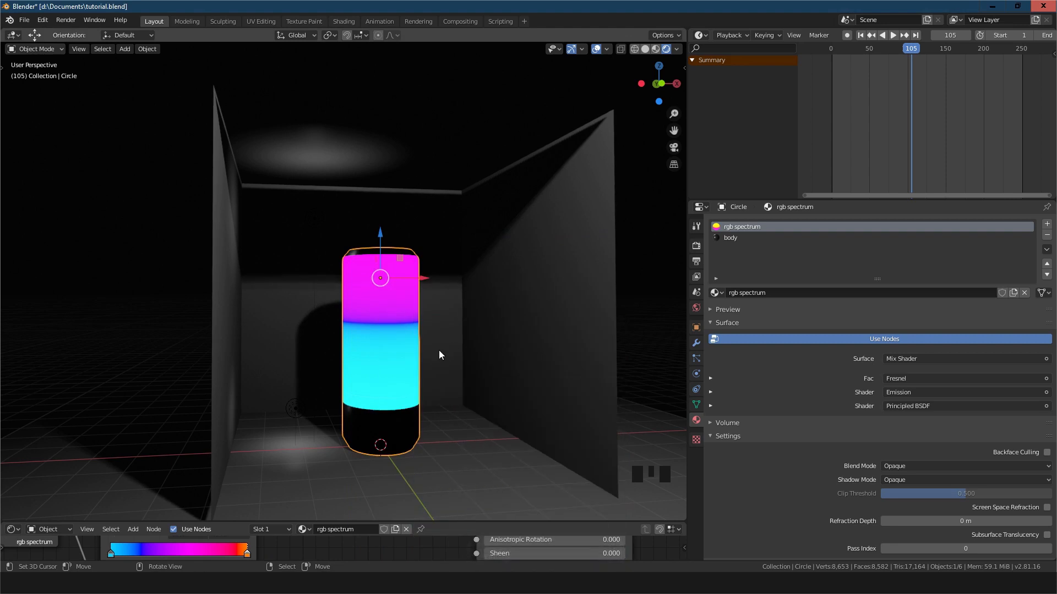
Switch the viewport to Solid shading and view the speaker model and its room from slightly above
click(646, 49)
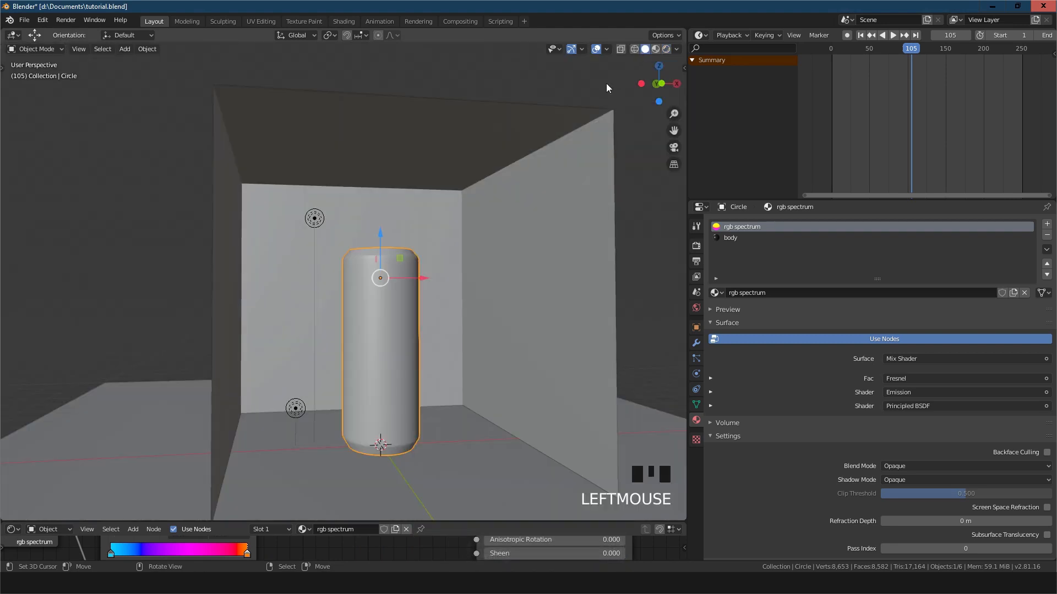
middle_drag(400, 317, 388, 337)
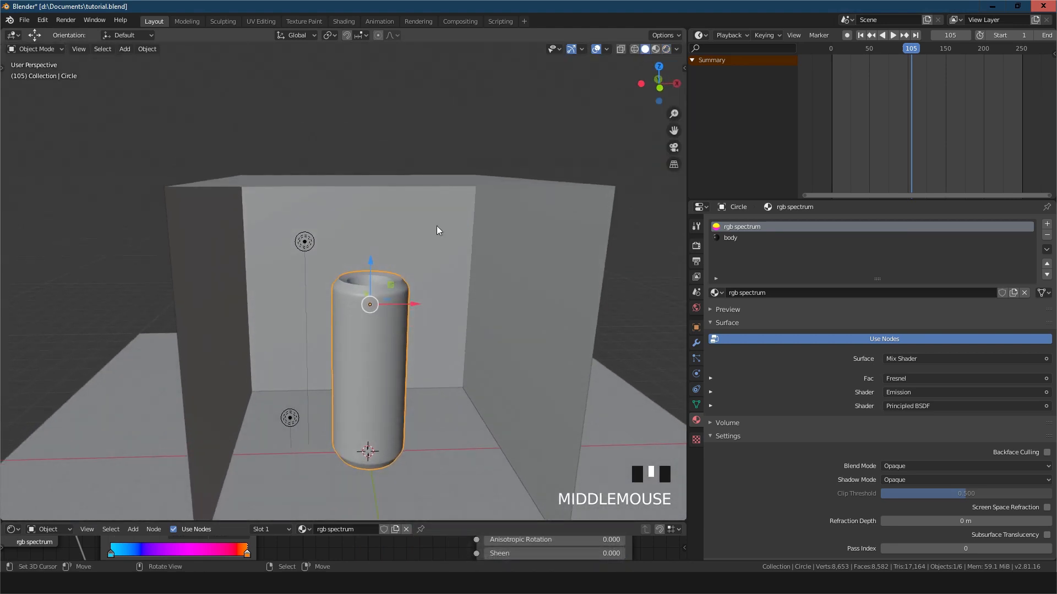
Hide the room cube that surrounds the speaker
scroll(439, 209, up, 2)
mouse_move(388, 285)
middle_down()
mouse_move(377, 280)
mouse_move(380, 294)
mouse_move(386, 286)
middle_up()
right_click(425, 153)
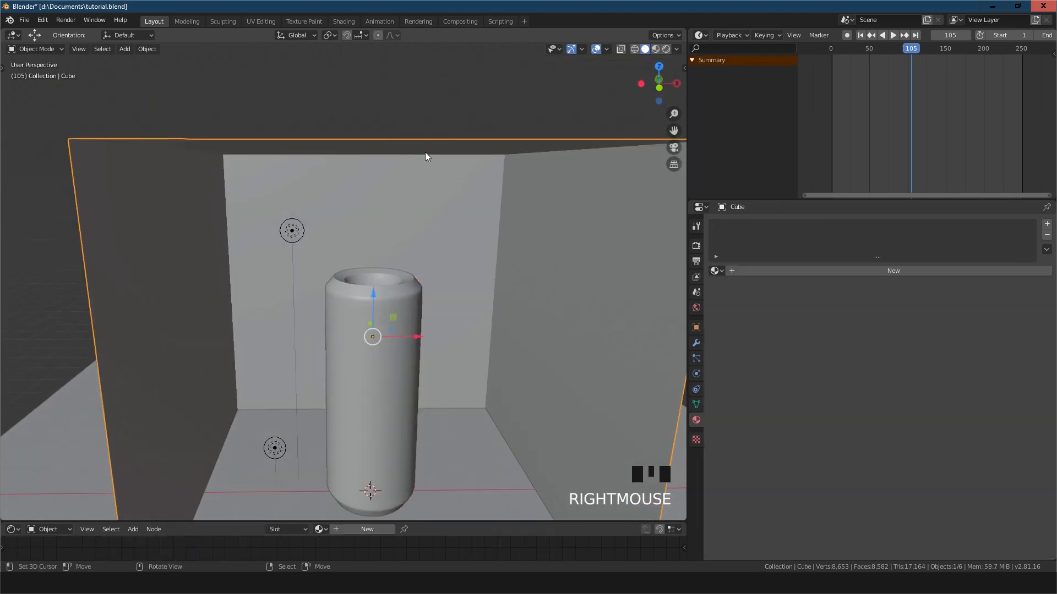
key(h)
scroll(407, 318, up, 2)
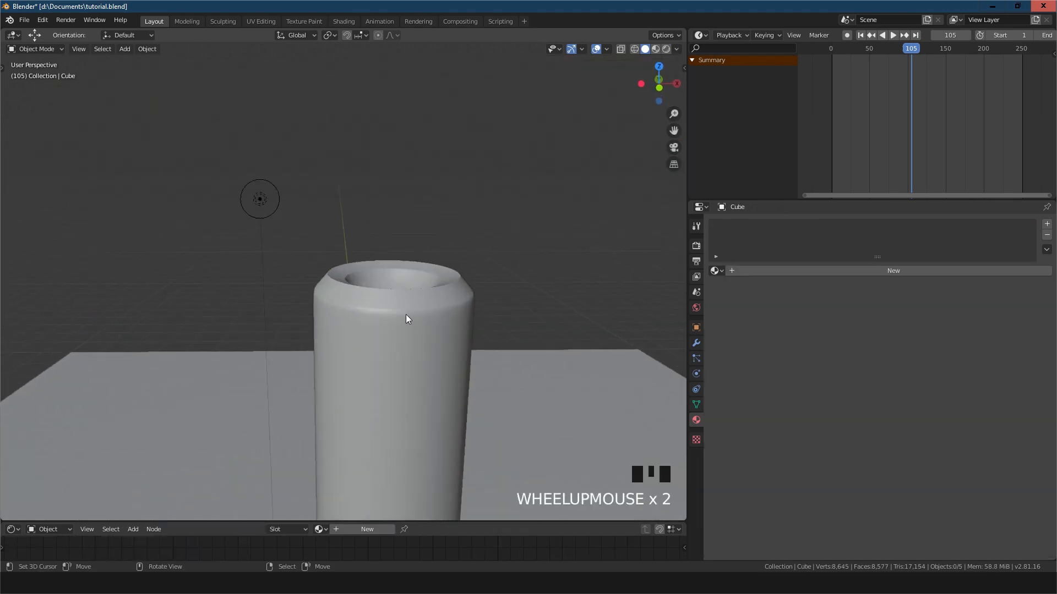
Select the speaker, briefly enter and leave Edit Mode, and examine its shape without the room
scroll(374, 313, down, 2)
shift+scroll(377, 310, down, 4)
mouse_move(385, 306)
middle_down()
mouse_move(363, 316)
mouse_move(392, 366)
mouse_move(362, 339)
mouse_move(353, 373)
mouse_move(366, 309)
mouse_move(401, 358)
mouse_move(448, 330)
mouse_move(383, 305)
mouse_move(374, 314)
middle_up()
right_click(402, 250)
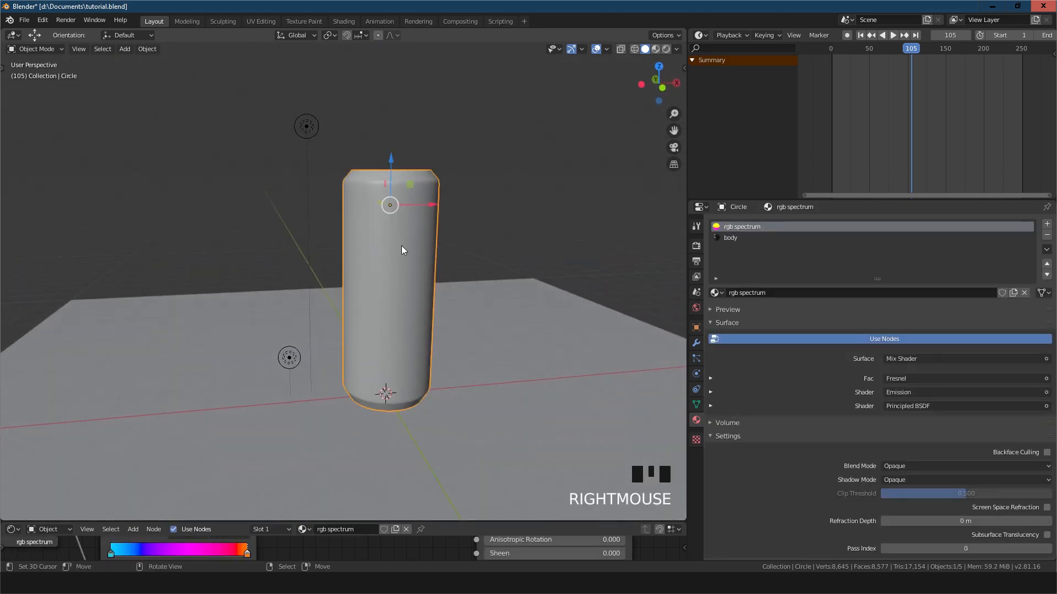
key(Tab)
key(Tab)
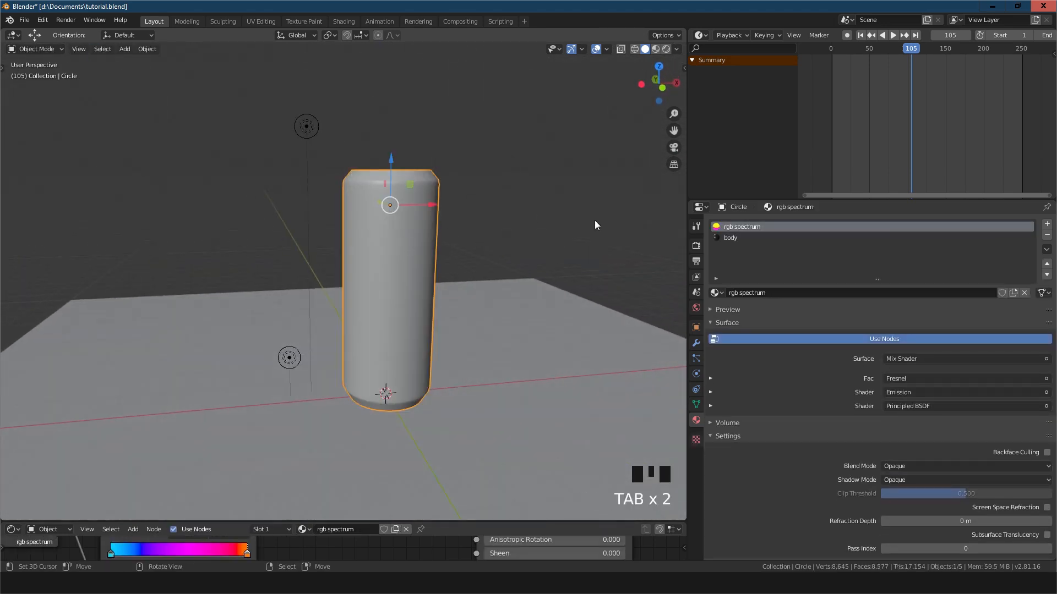
scroll(473, 247, up, 2)
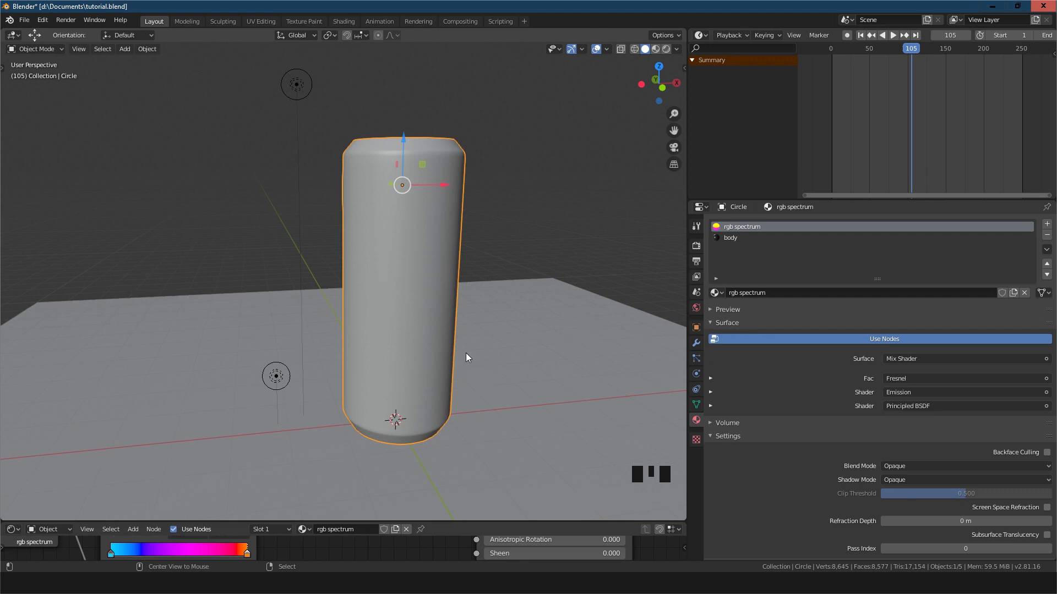
Unhide the room cube around the speaker
key(alt+h)
scroll(465, 355, down, 2)
scroll(465, 355, down, 1)
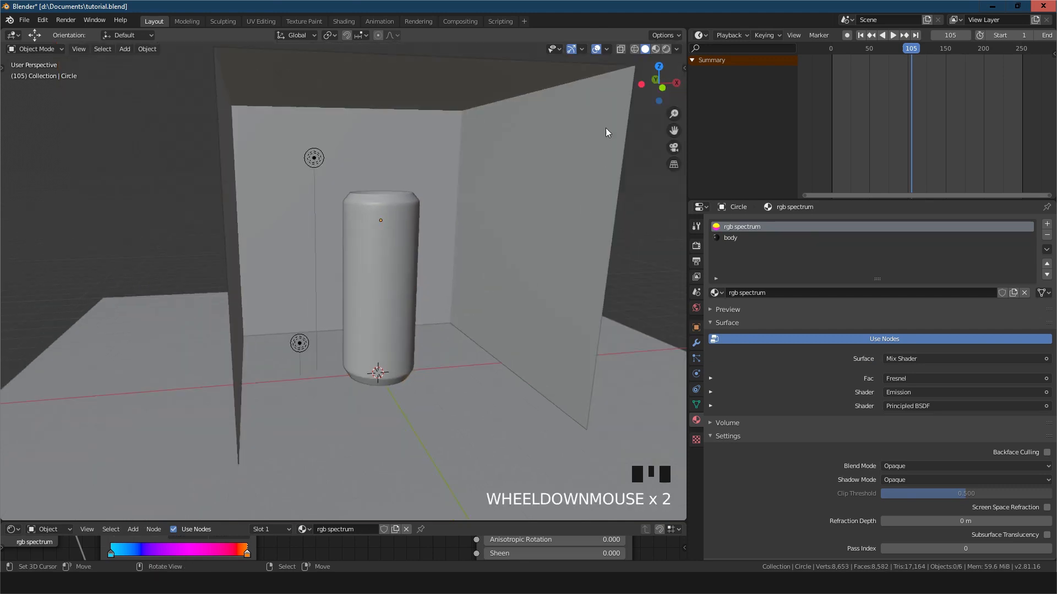
Switch the viewport to Rendered shading, play the animation and scrub the timeline to frame 157
click(666, 49)
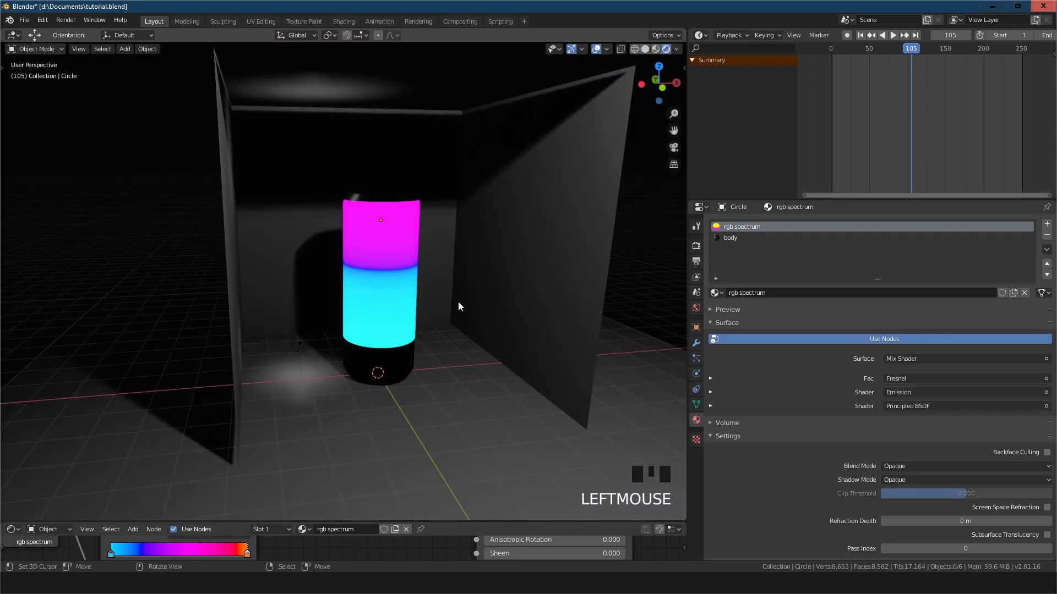
click(893, 35)
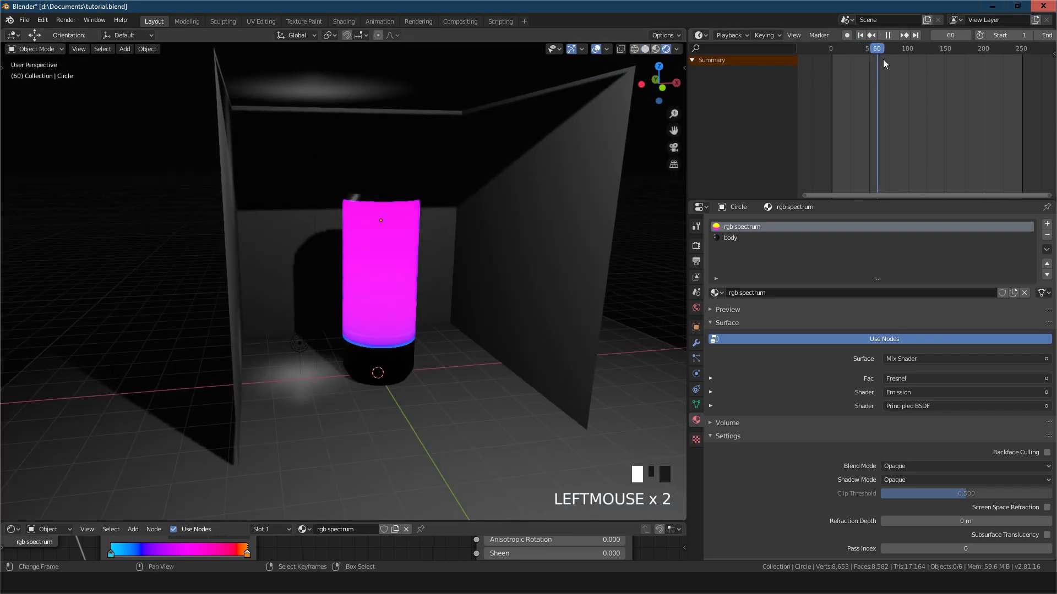
drag(972, 63, 951, 81)
Switch to the JBL Pulse 3 video in the browser, skip back to about 0:29, and minimize the browser
key(alt+Tab)
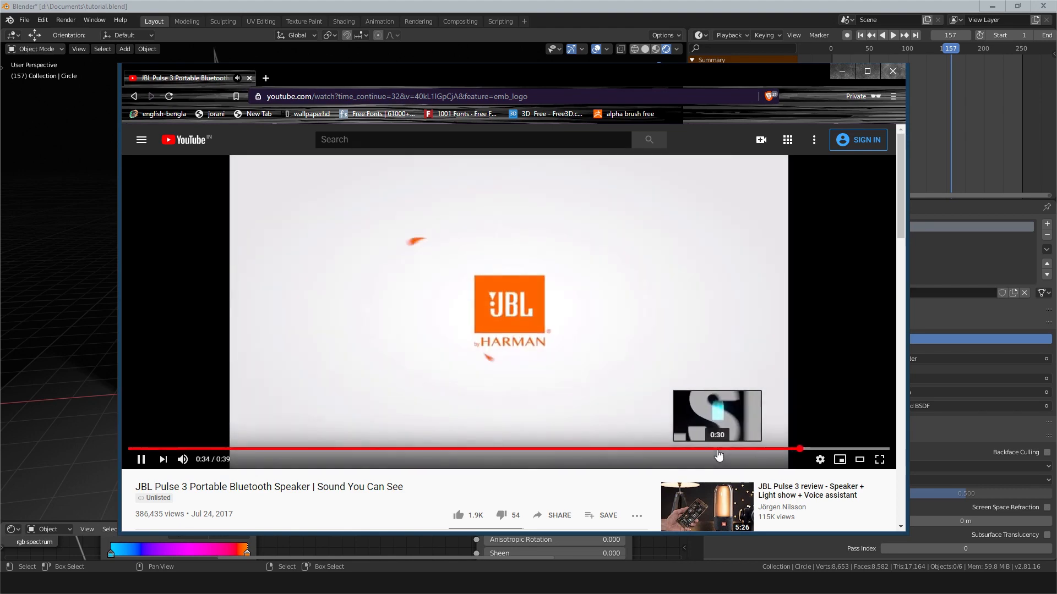
click(691, 451)
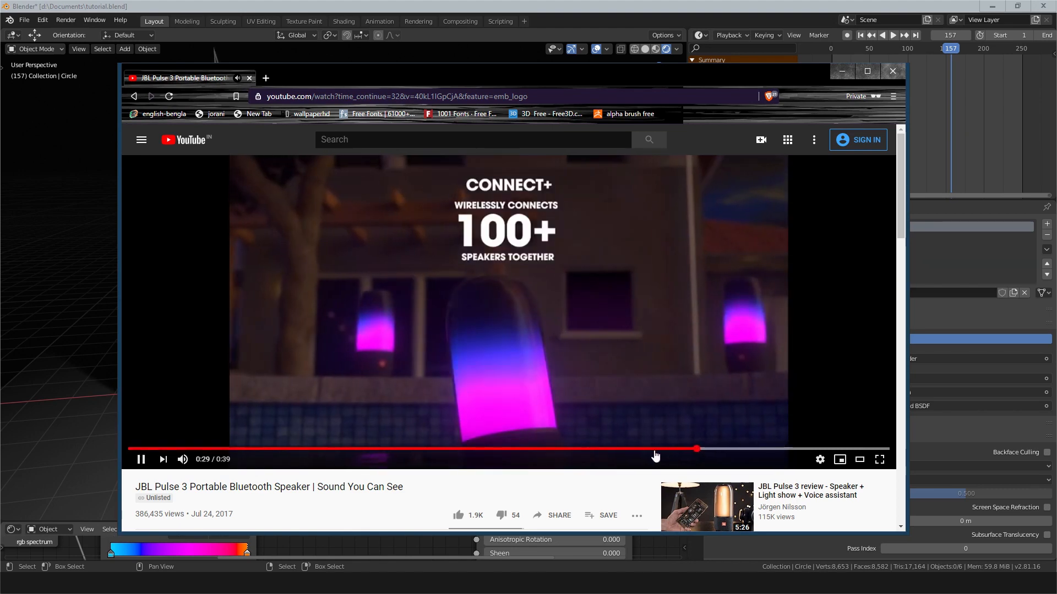
click(841, 70)
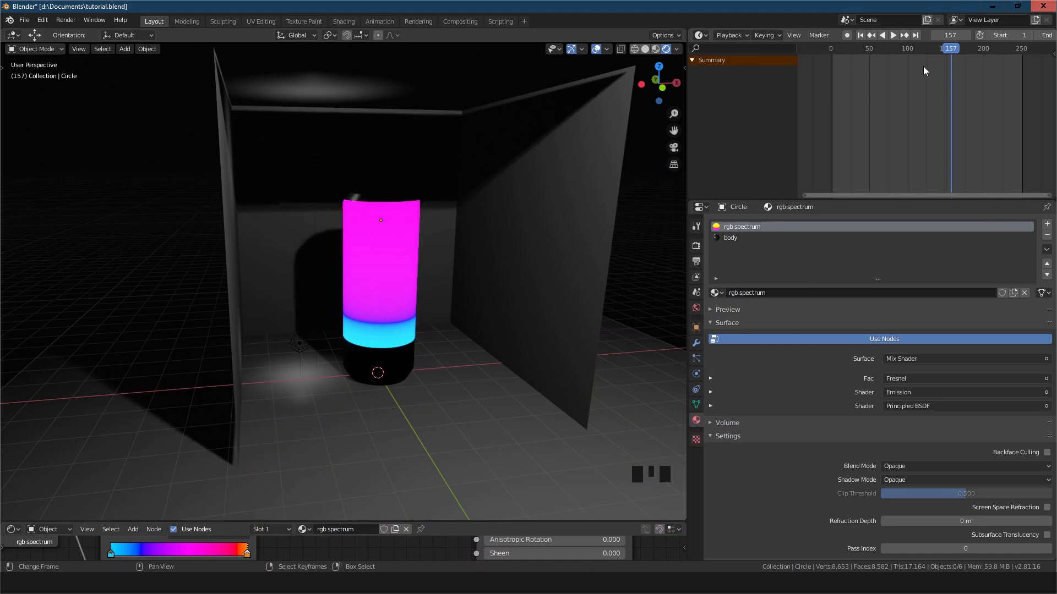
Switch to Notepad, add the line "let start" below "in blender 2.81", and minimize the note without closing it
click(494, 583)
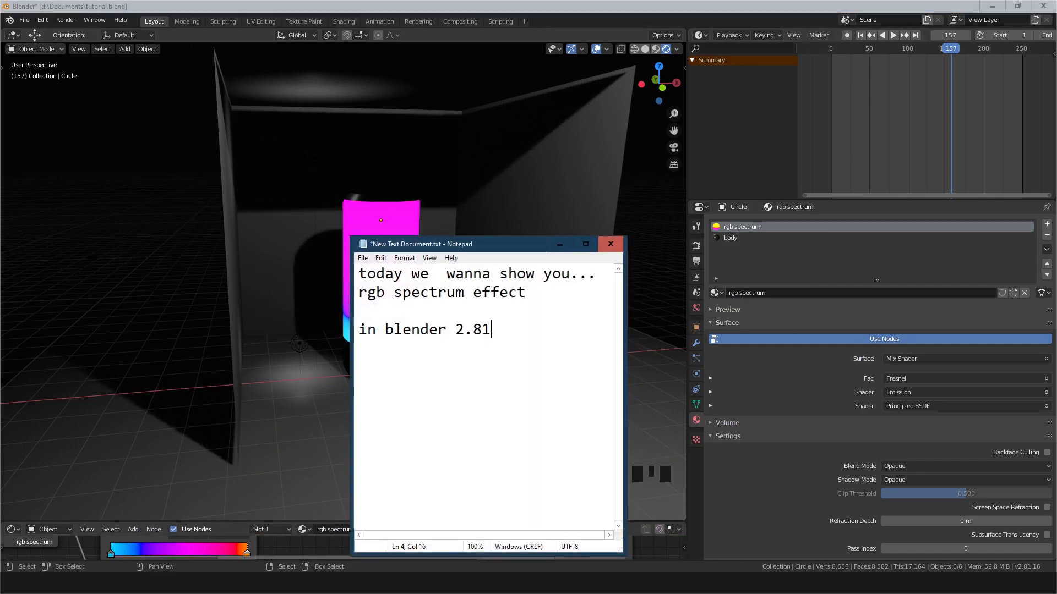
key(Return)
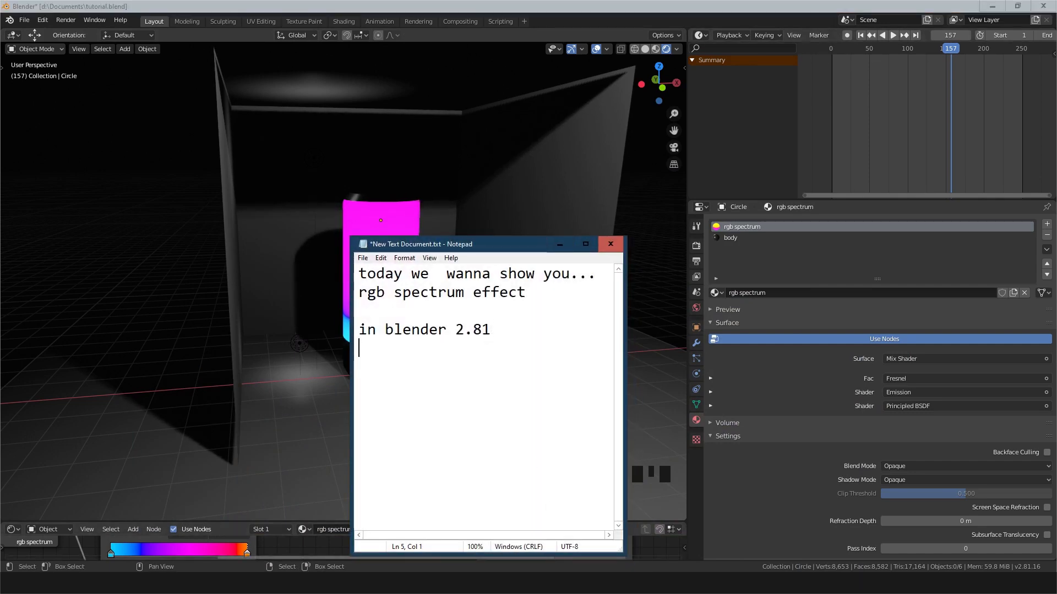
text(let start)
key(Return)
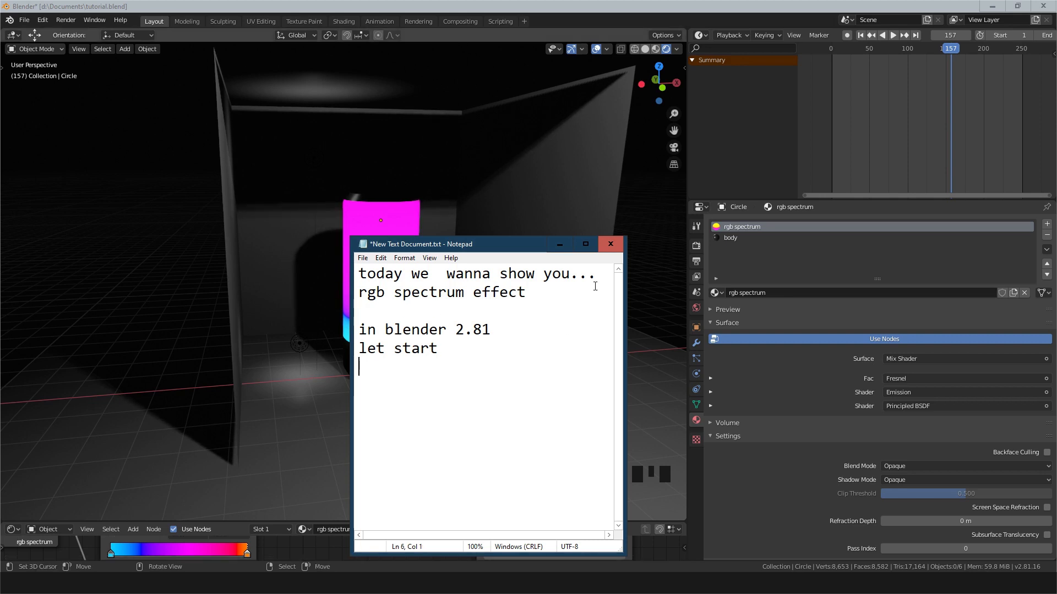
click(609, 248)
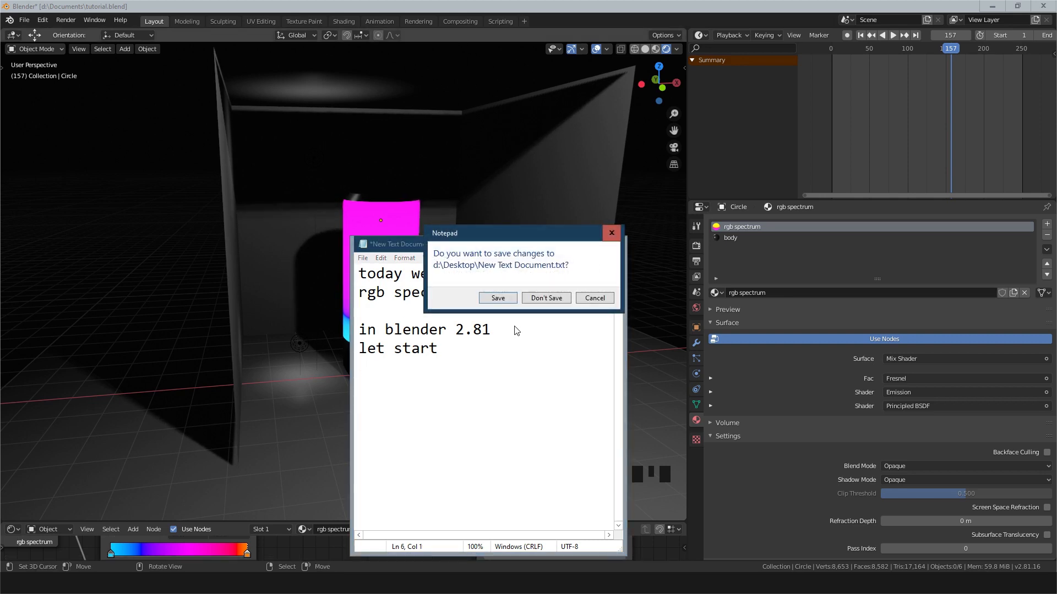
click(604, 299)
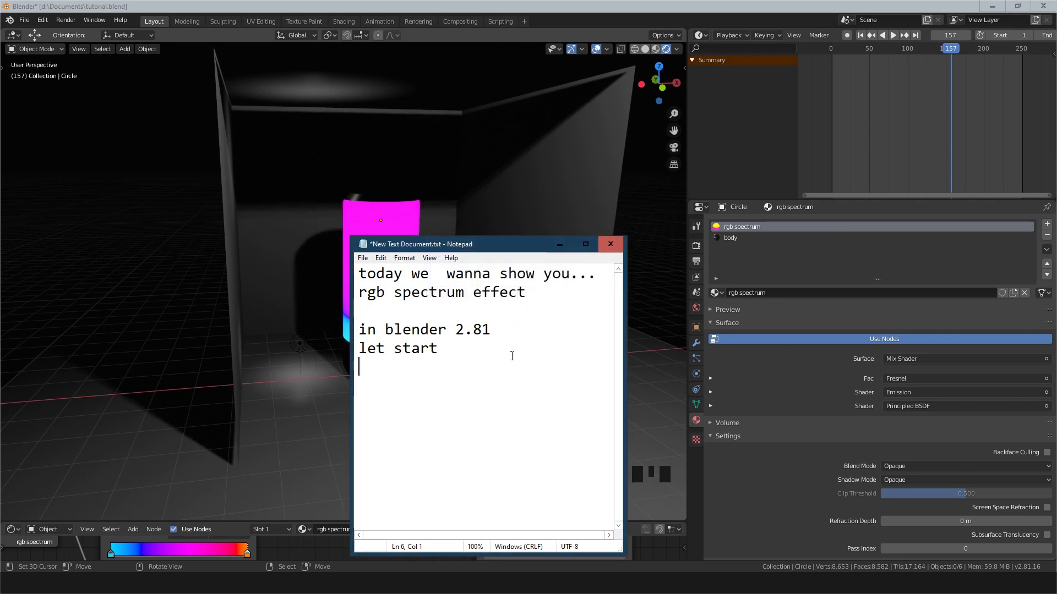
click(560, 243)
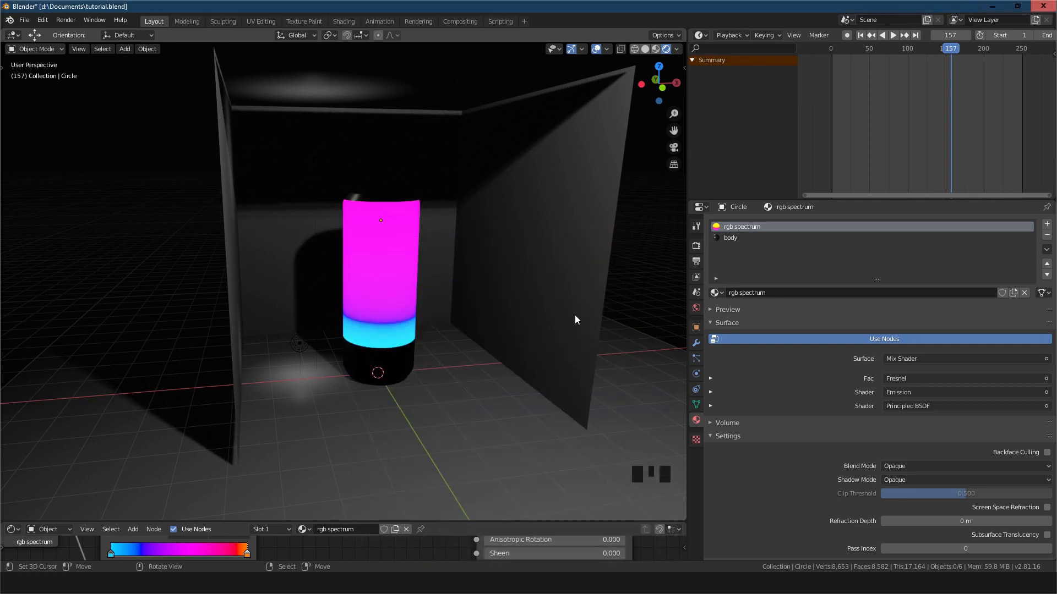
Add a third, empty material slot to the speaker below rgb spectrum and body
click(742, 225)
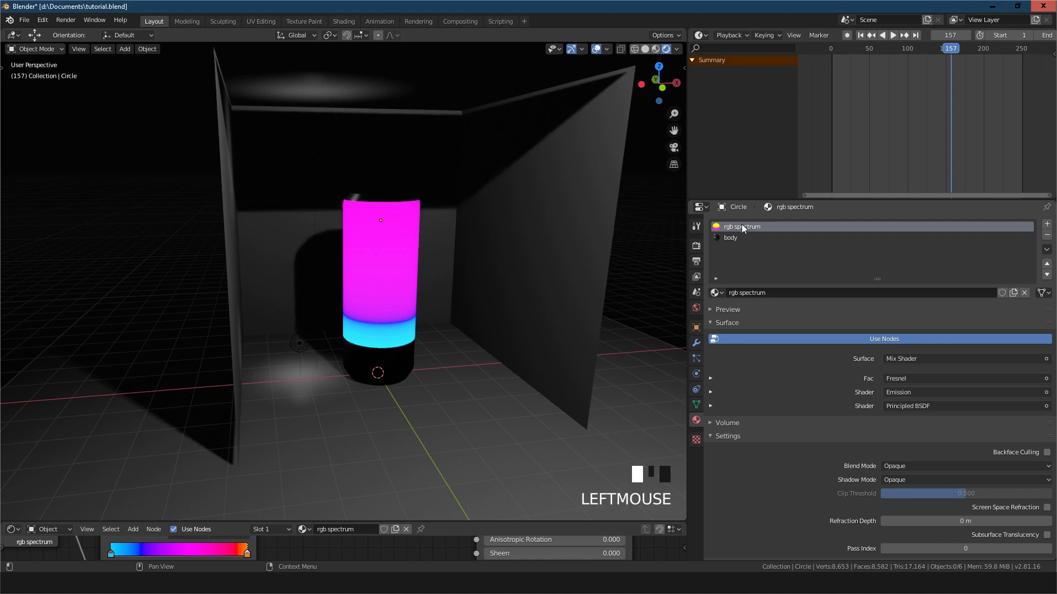
click(741, 224)
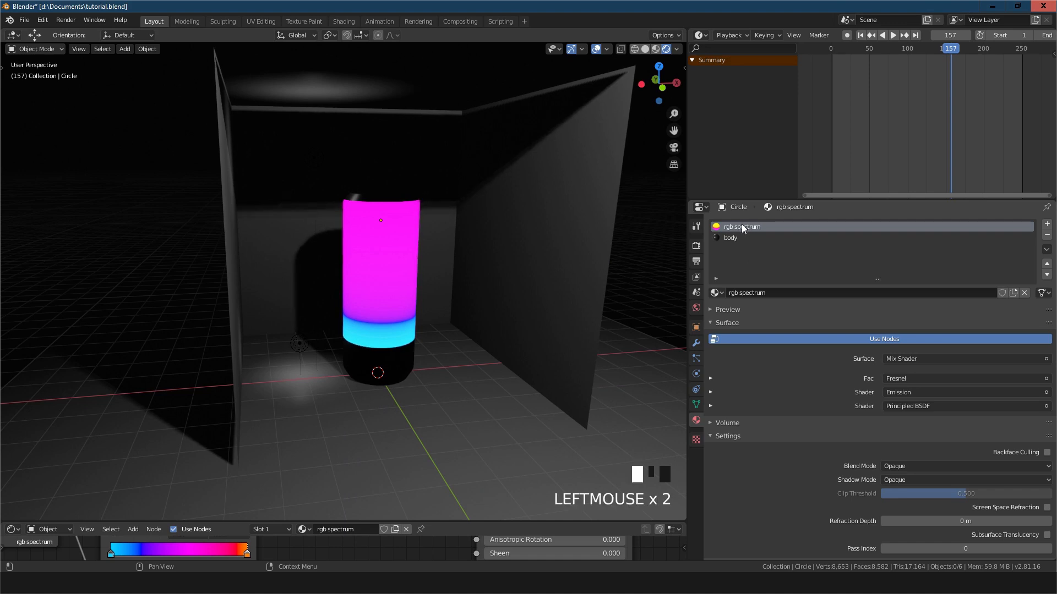
click(1047, 229)
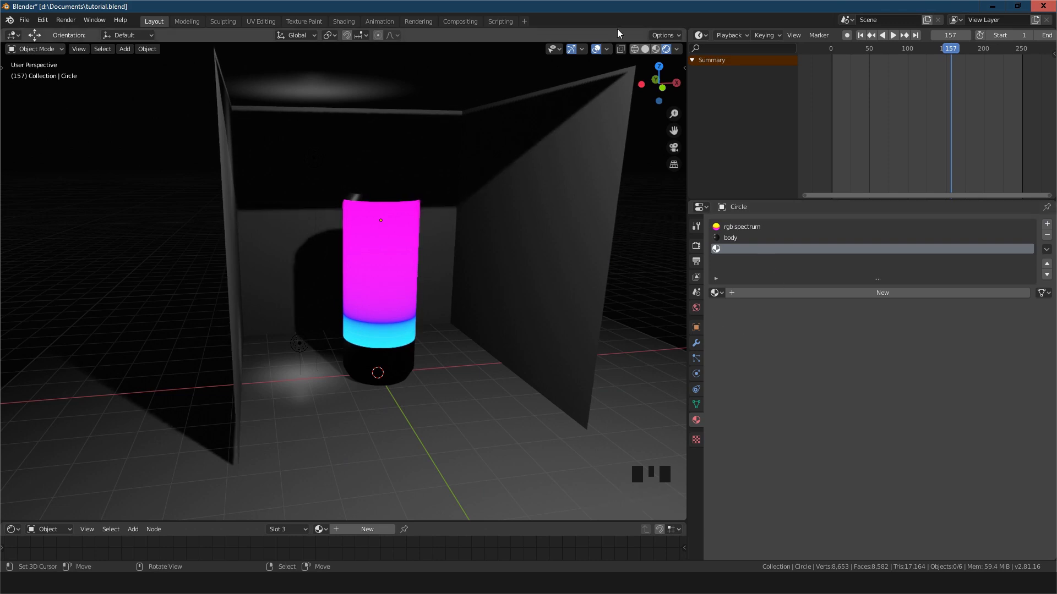
Switch the viewport to Solid shading and open the speaker's mesh in Edit Mode
click(642, 50)
right_click(385, 246)
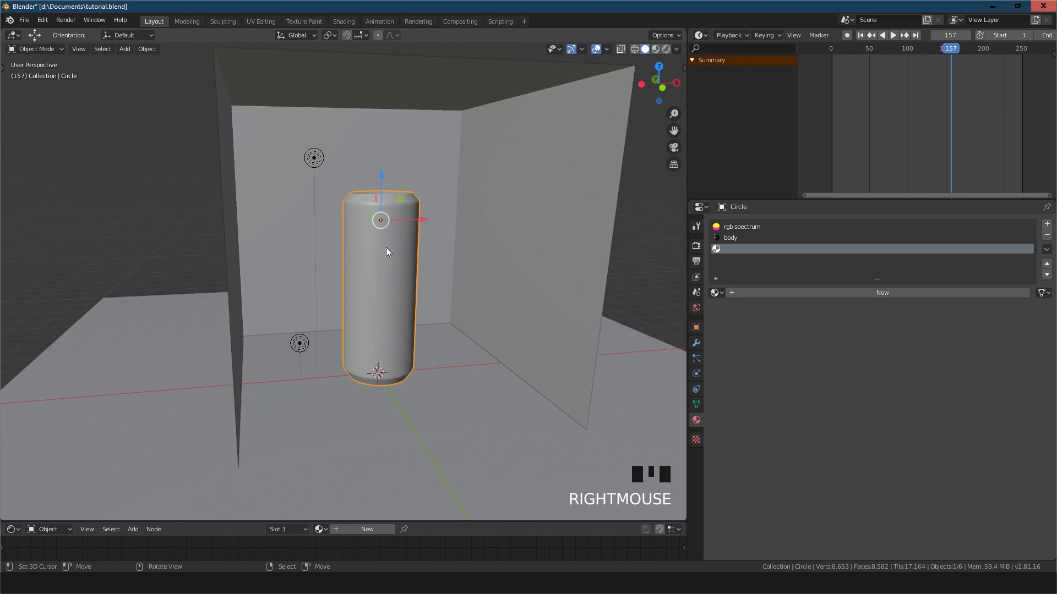
key(Tab)
scroll(386, 246, up, 2)
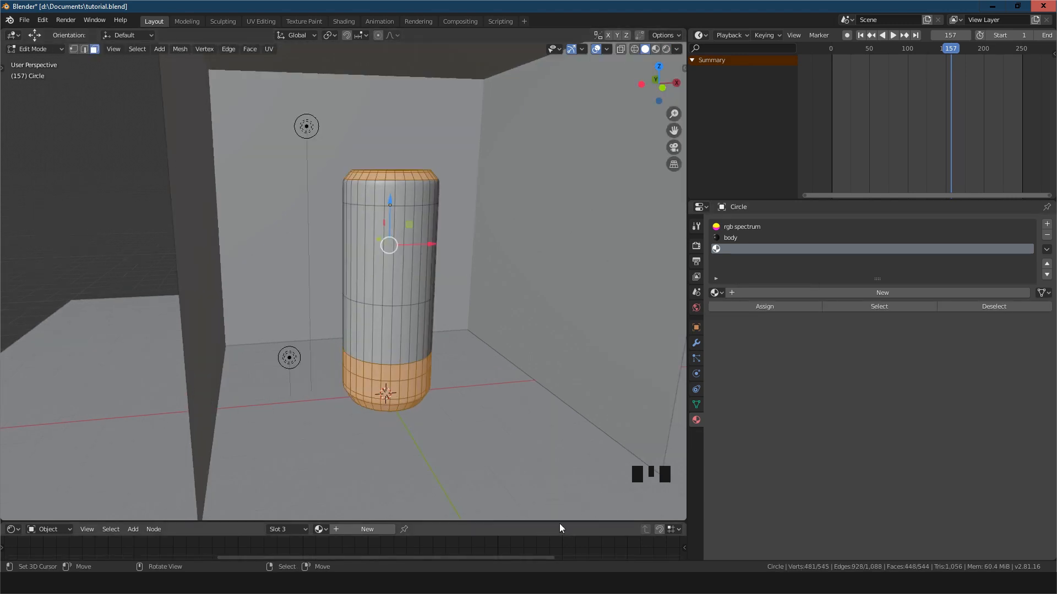
Enlarge the node area below the viewport and set its editor type to Shader Editor
drag(559, 523, 570, 332)
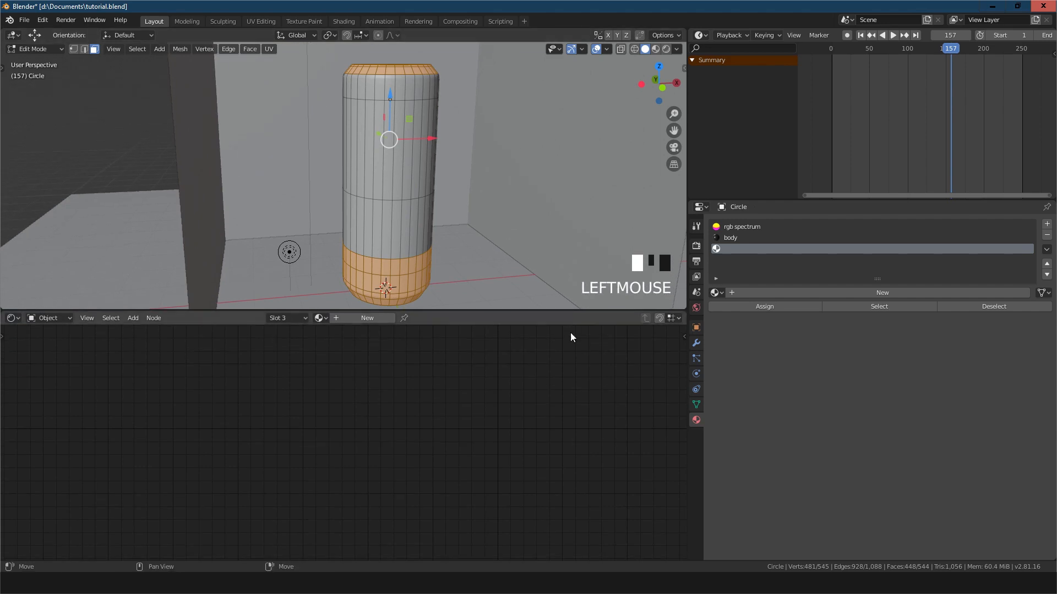
click(14, 320)
click(19, 325)
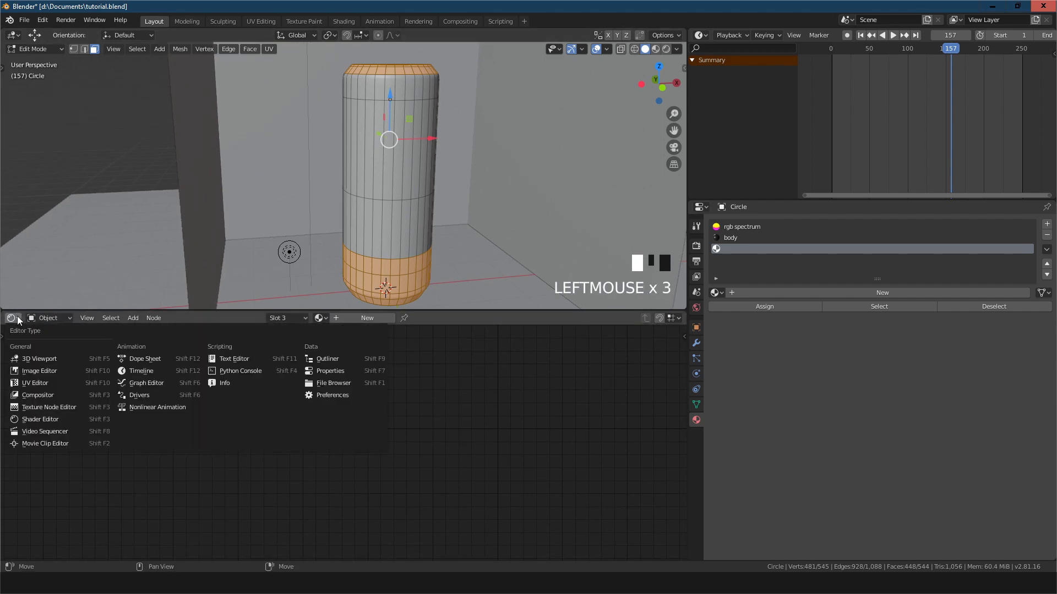
click(44, 419)
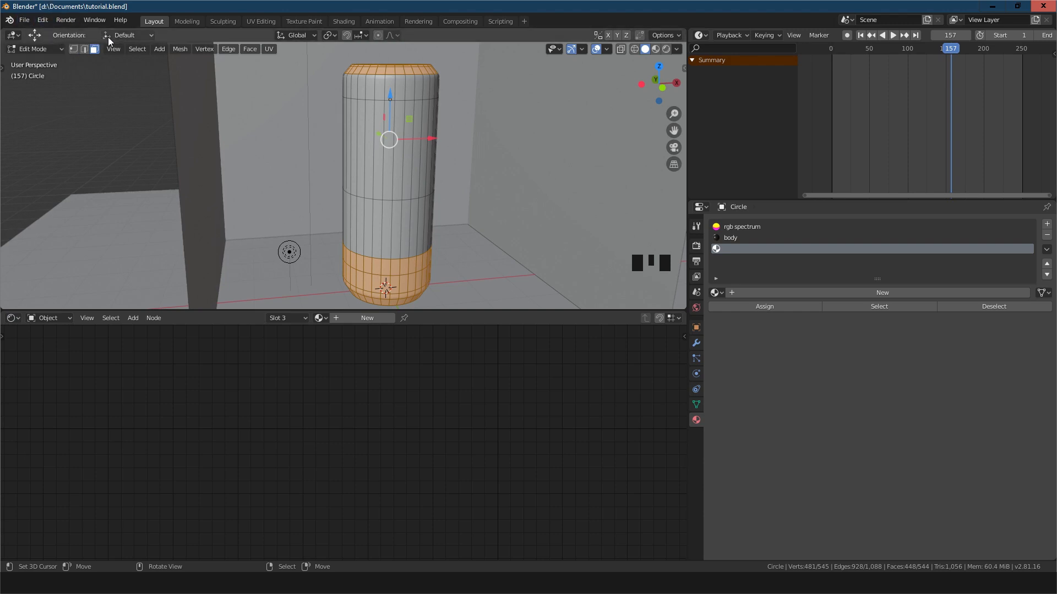
Return the speaker to Object Mode and create a new material in its empty third slot
click(55, 48)
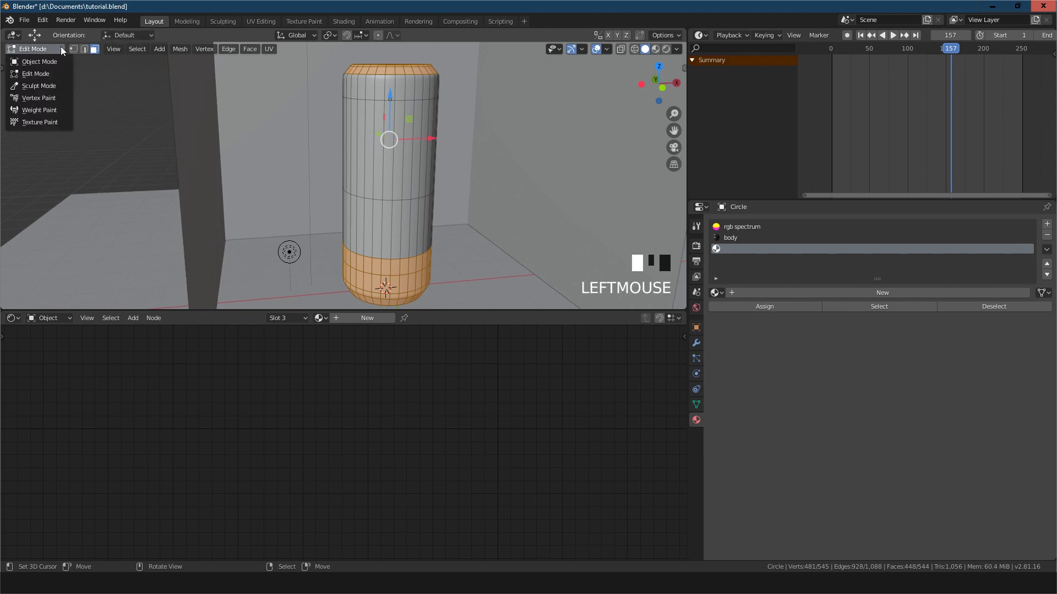
click(48, 61)
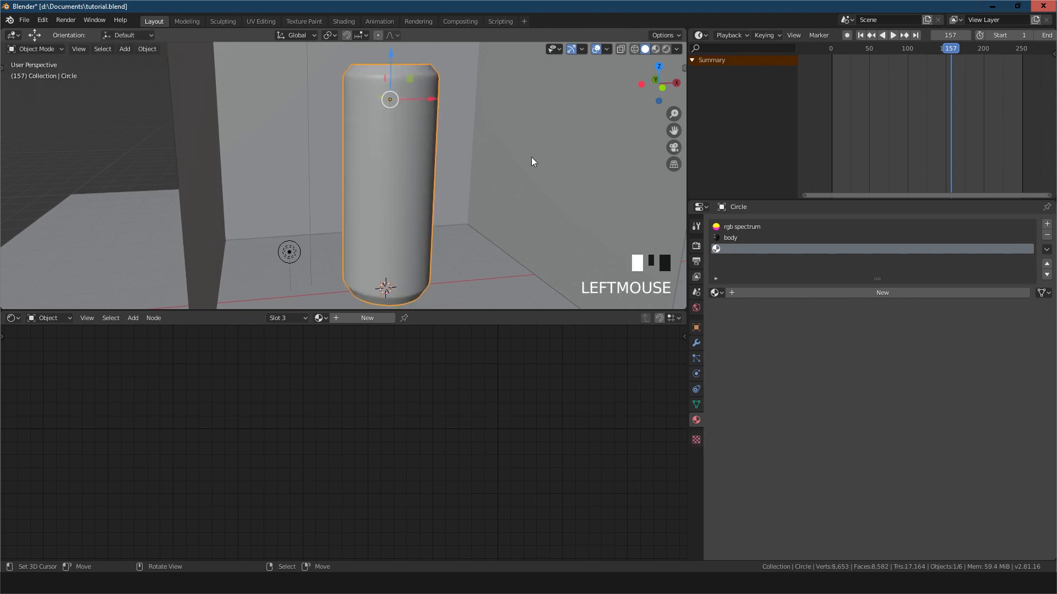
click(880, 292)
scroll(597, 397, down, 3)
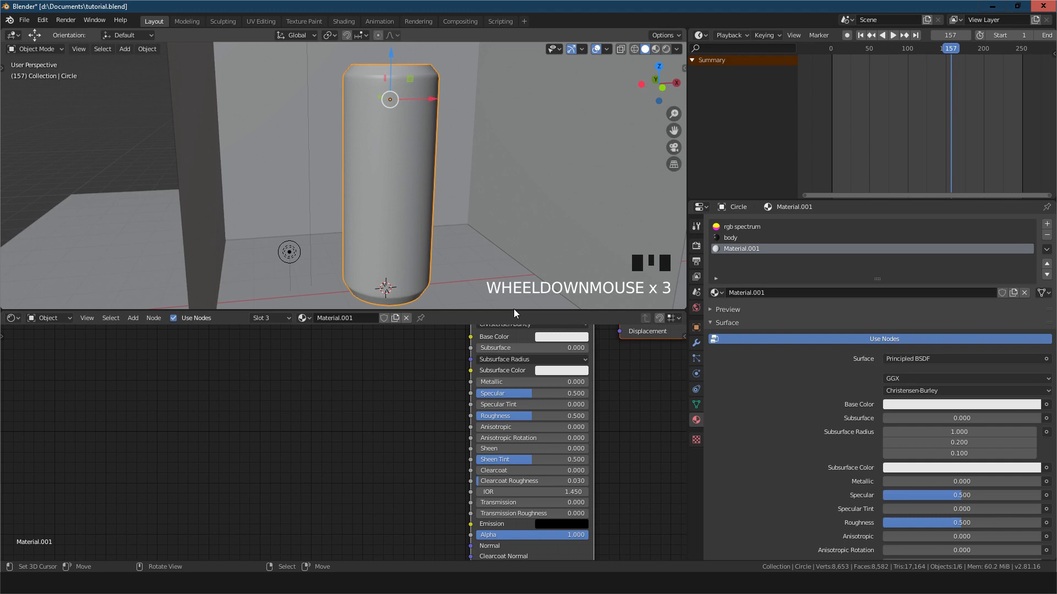
Enlarge the Shader Editor further and arrange both views around the speaker and the new material's nodes
drag(513, 312, 490, 206)
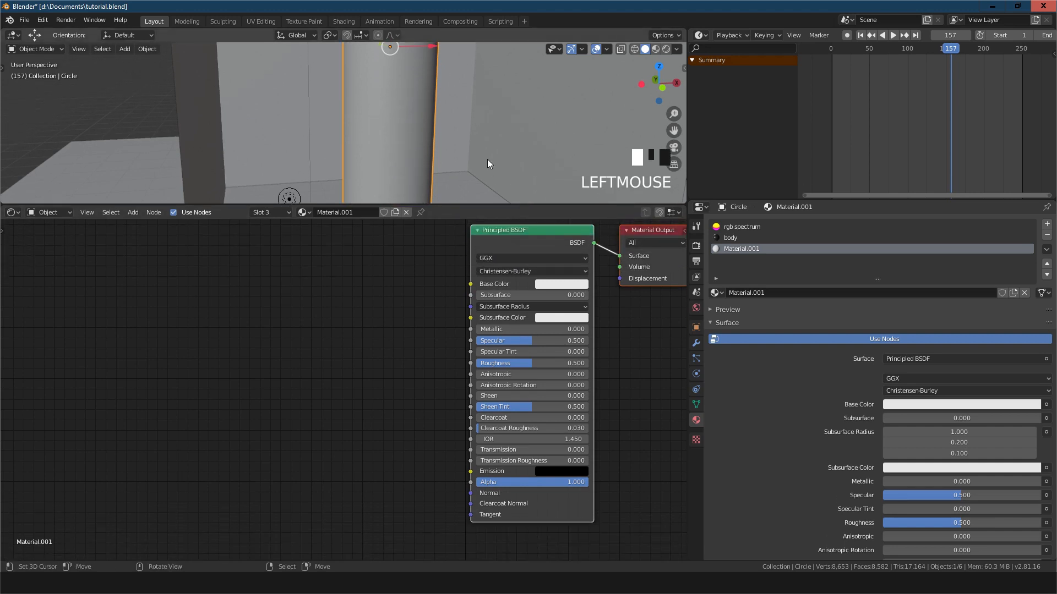
scroll(421, 154, down, 3)
scroll(404, 131, up, 1)
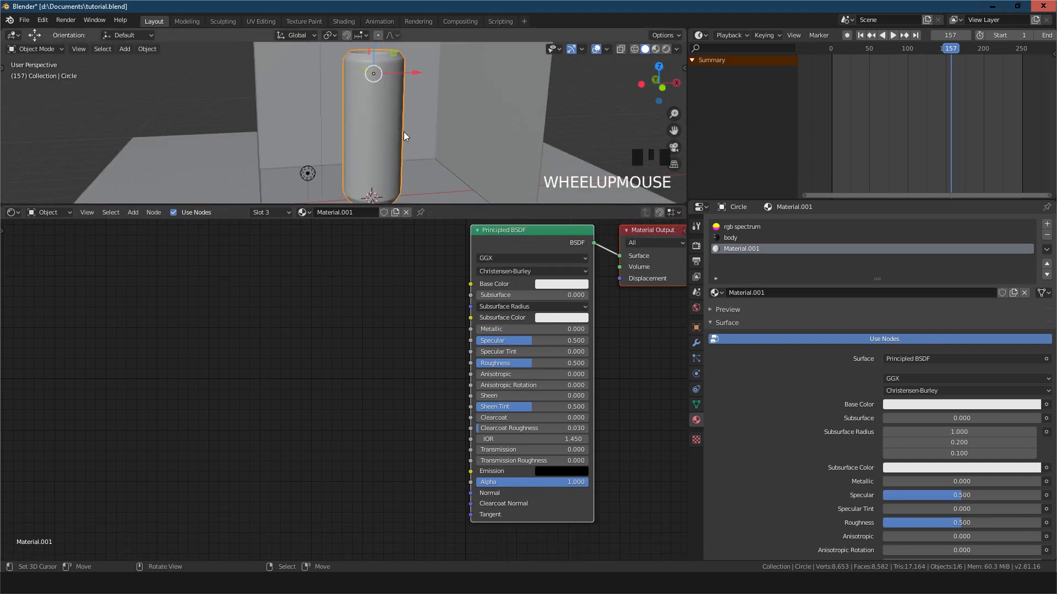
middle_drag(404, 132, 441, 157)
middle_drag(625, 363, 496, 449)
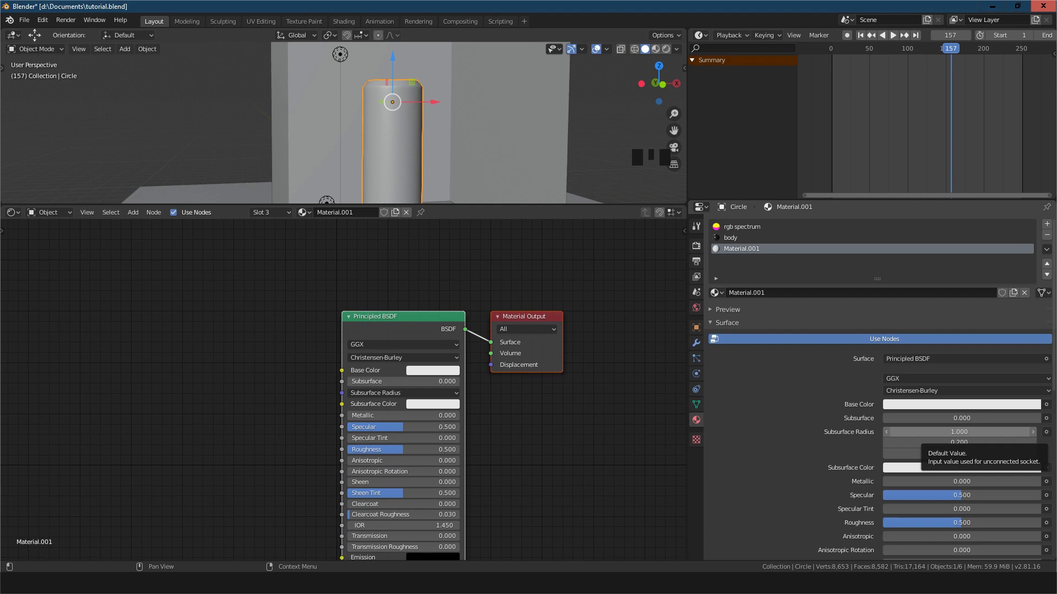
Show the speaker's mesh data properties with the light and body vertex groups
key(alt+Tab)
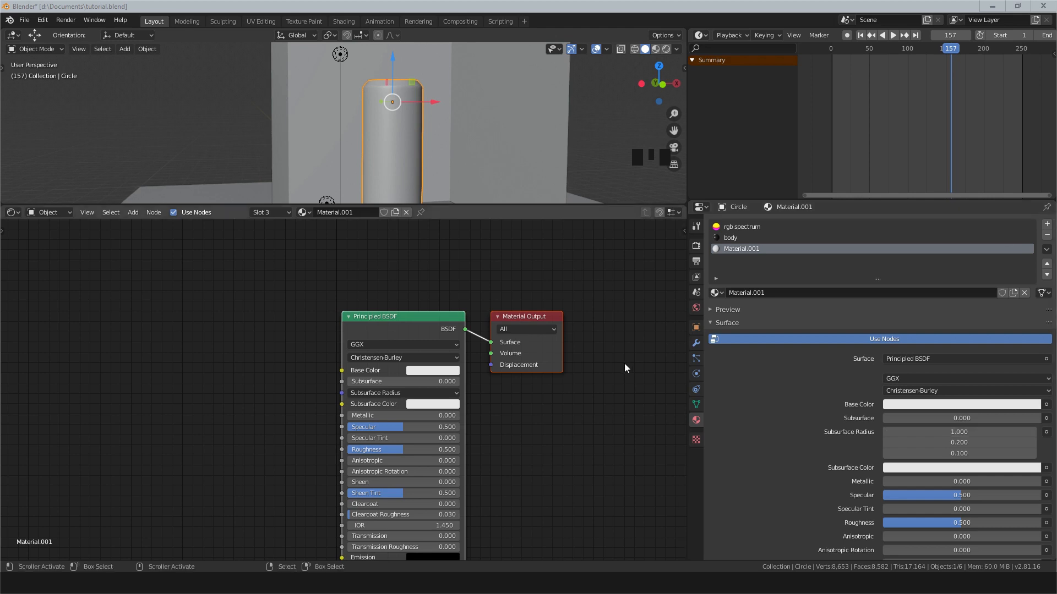
middle_drag(576, 427, 601, 447)
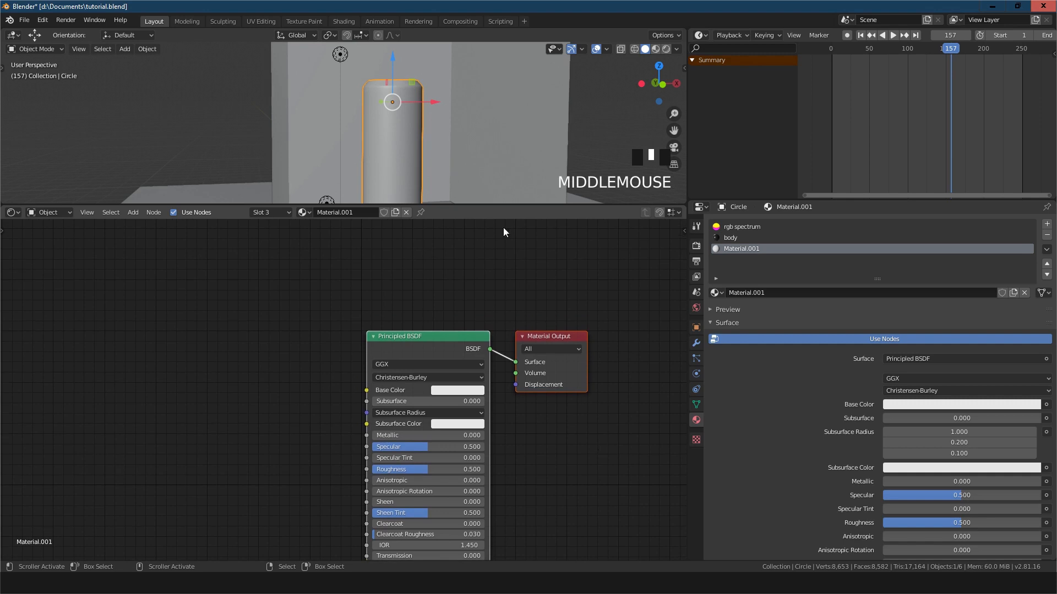
shift+scroll(434, 144, down, 2)
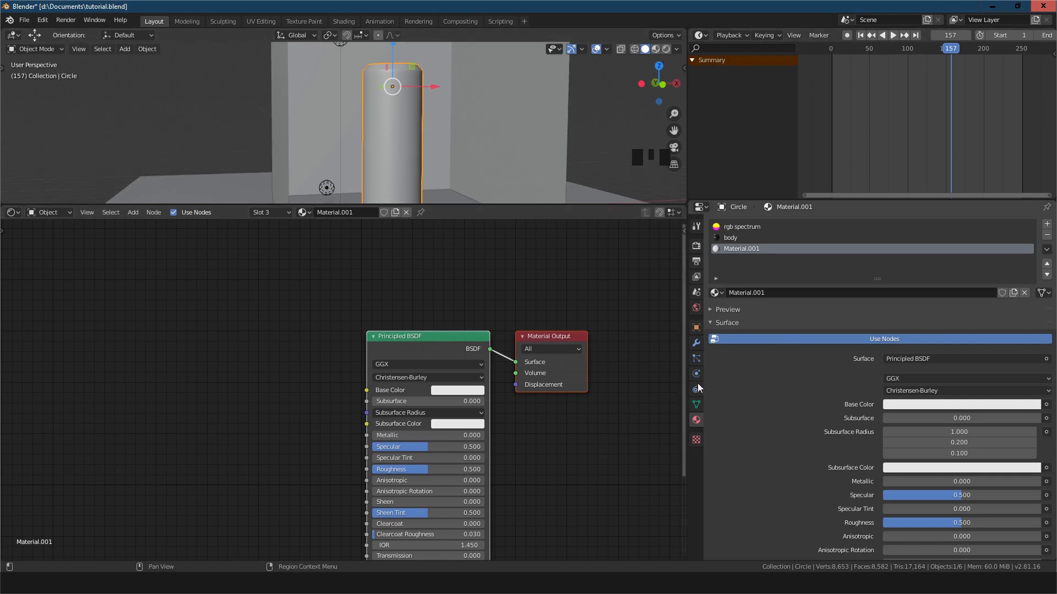
click(696, 404)
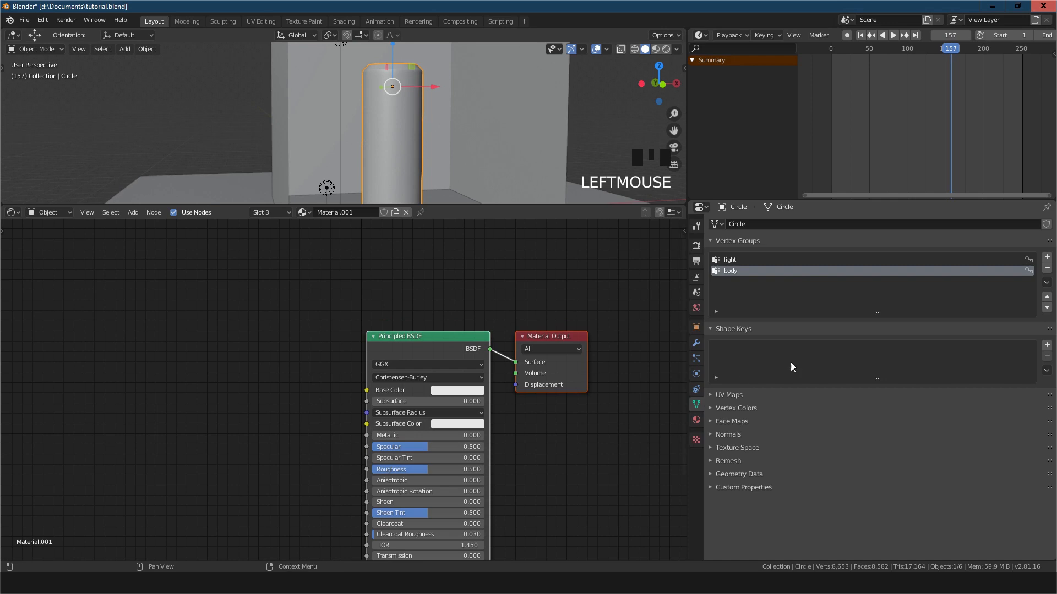
Enter Edit Mode on the speaker with the light vertex group active and try deselecting and selecting its faces
click(732, 259)
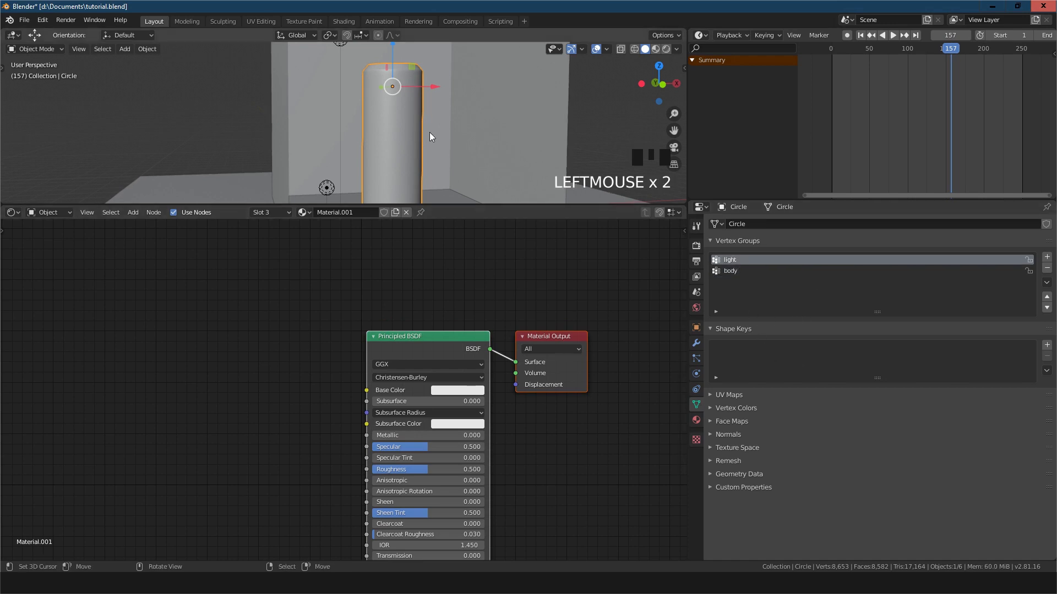
key(Tab)
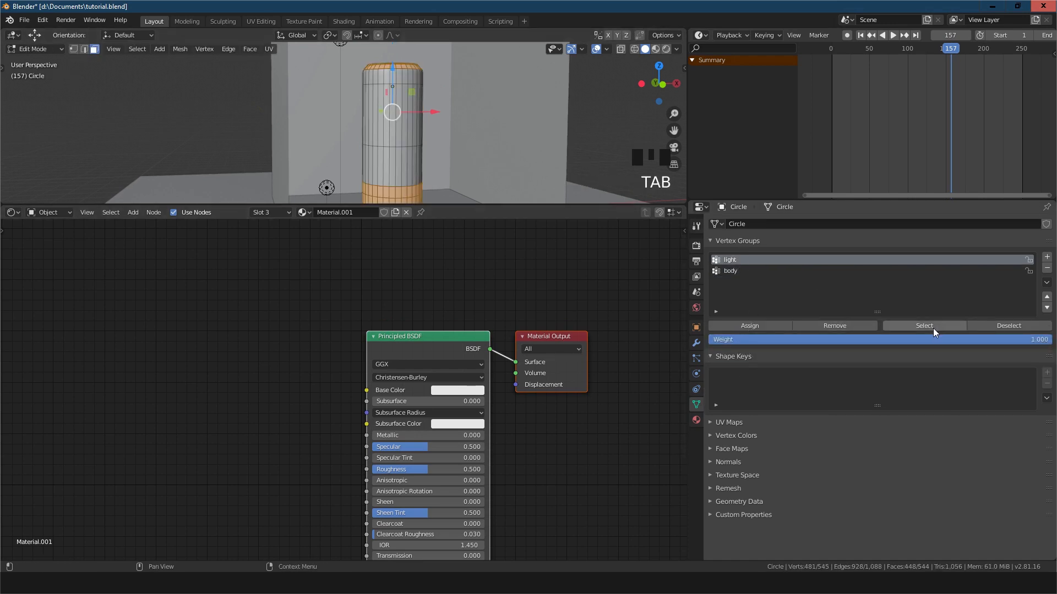
click(1005, 324)
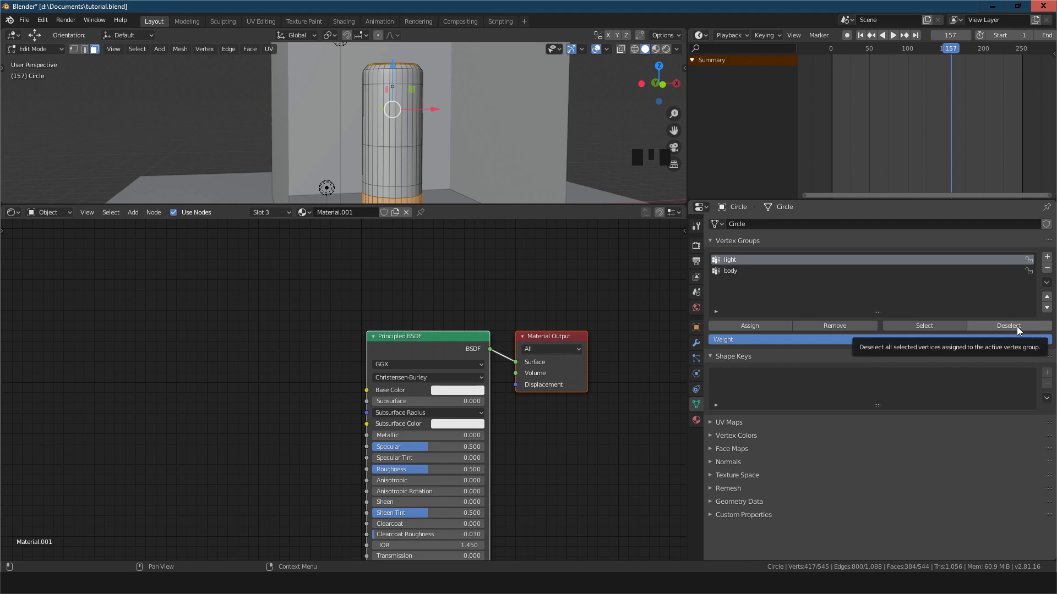
click(1014, 326)
click(920, 323)
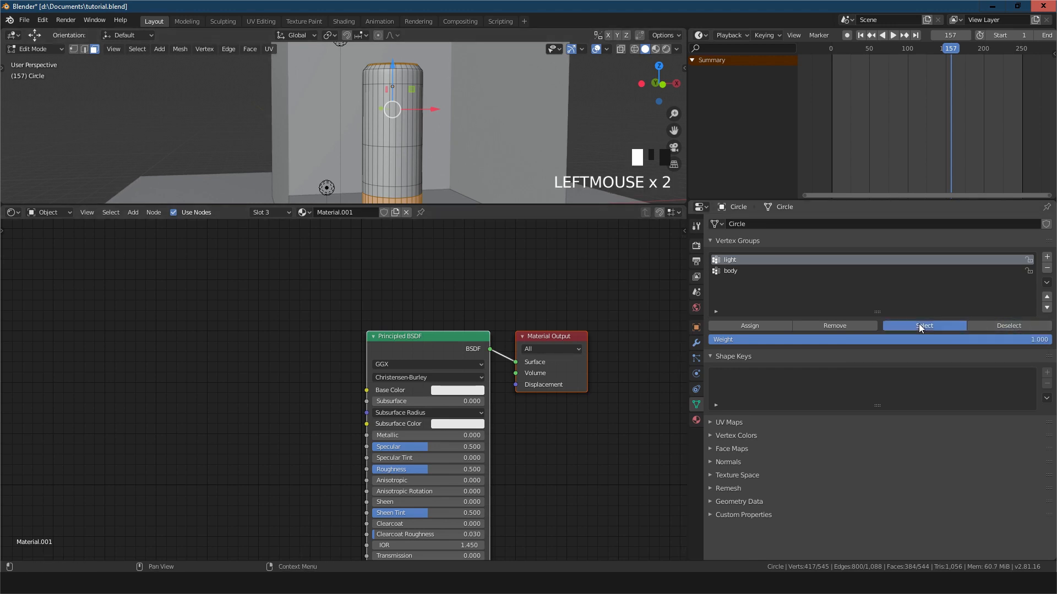
scroll(414, 156, down, 2)
scroll(414, 156, up, 2)
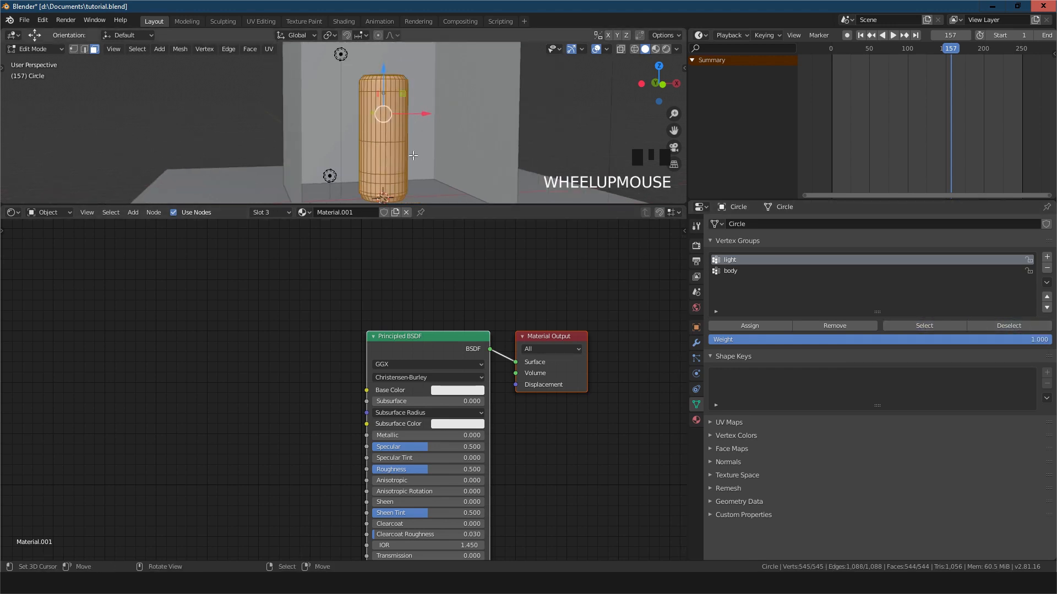
Clear the mesh selection and select only the faces belonging to the light vertex group
key(ctrl+a)
right_click(413, 155)
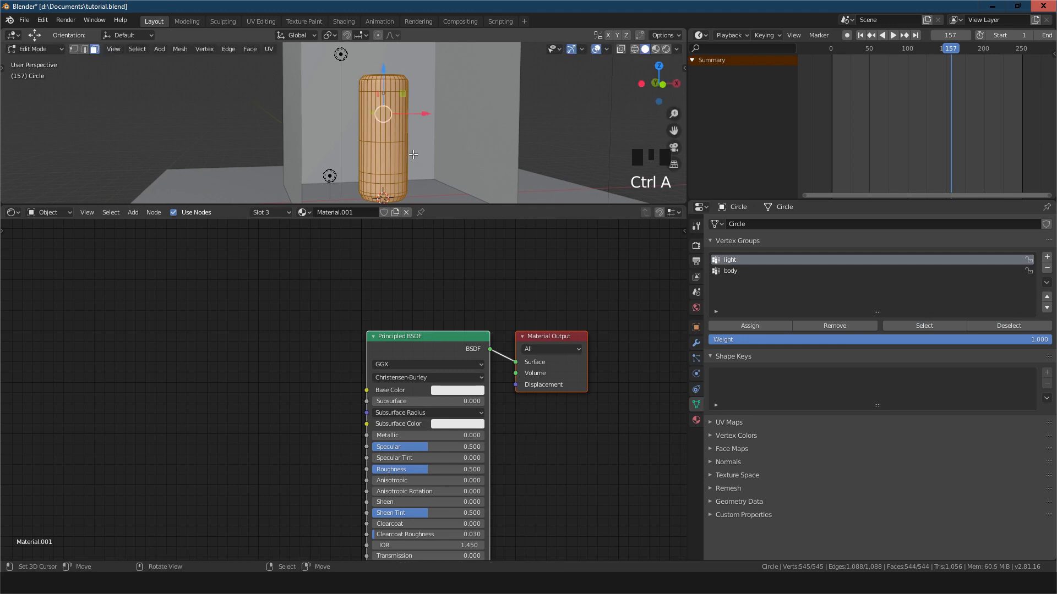
key(a)
key(a)
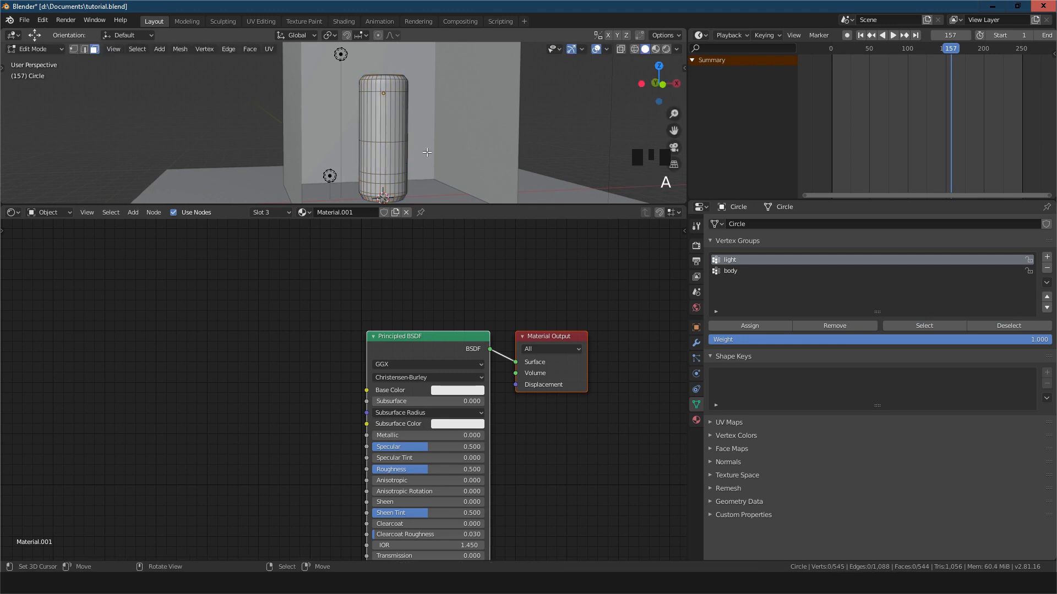
click(910, 325)
scroll(421, 159, up, 2)
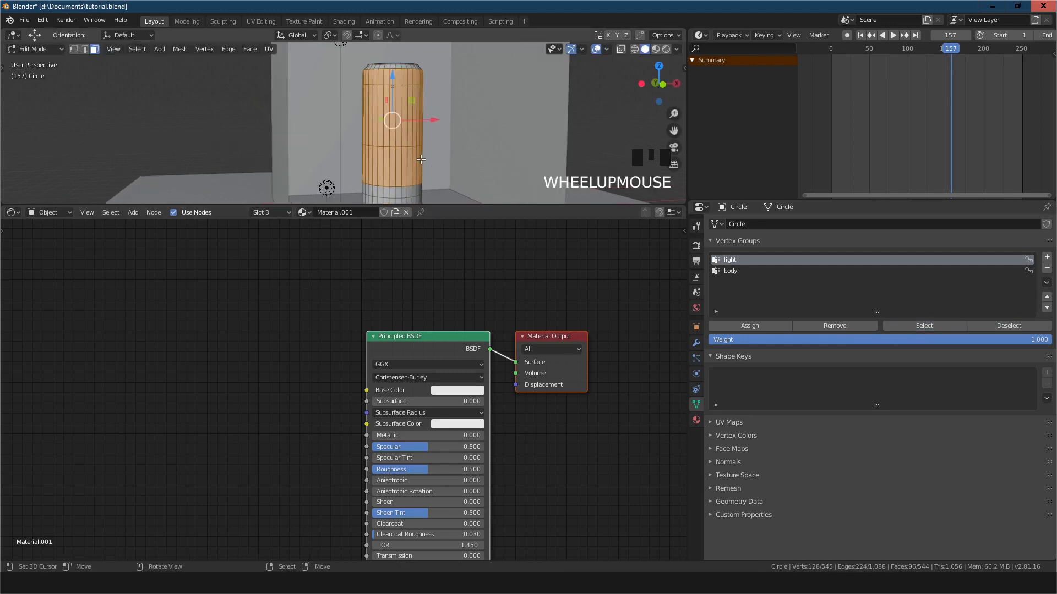
Rename the material in the speaker's third slot as "rgb spectrum new"
click(696, 420)
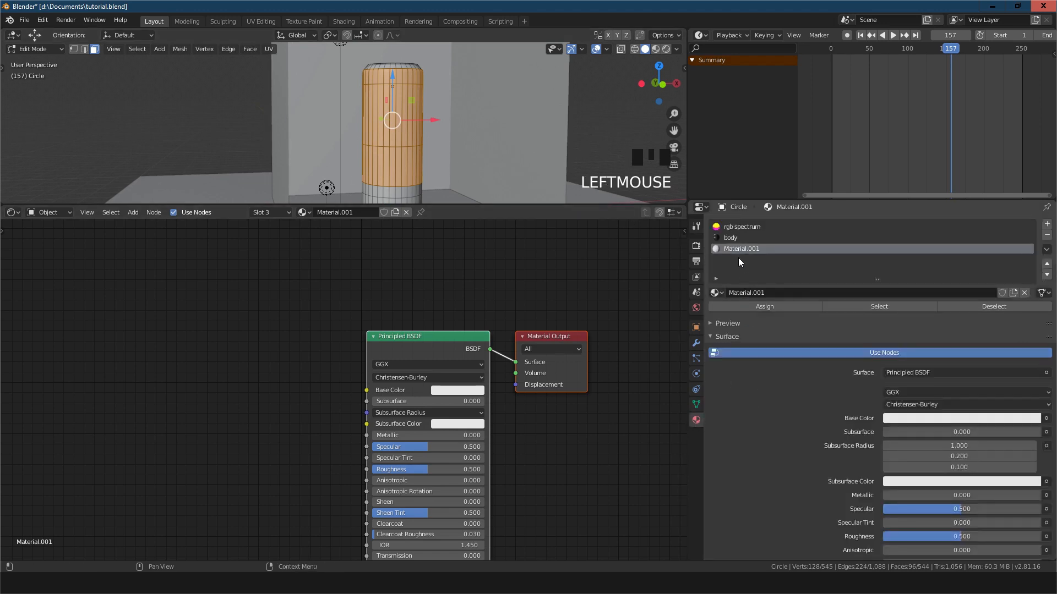
double_click(765, 293)
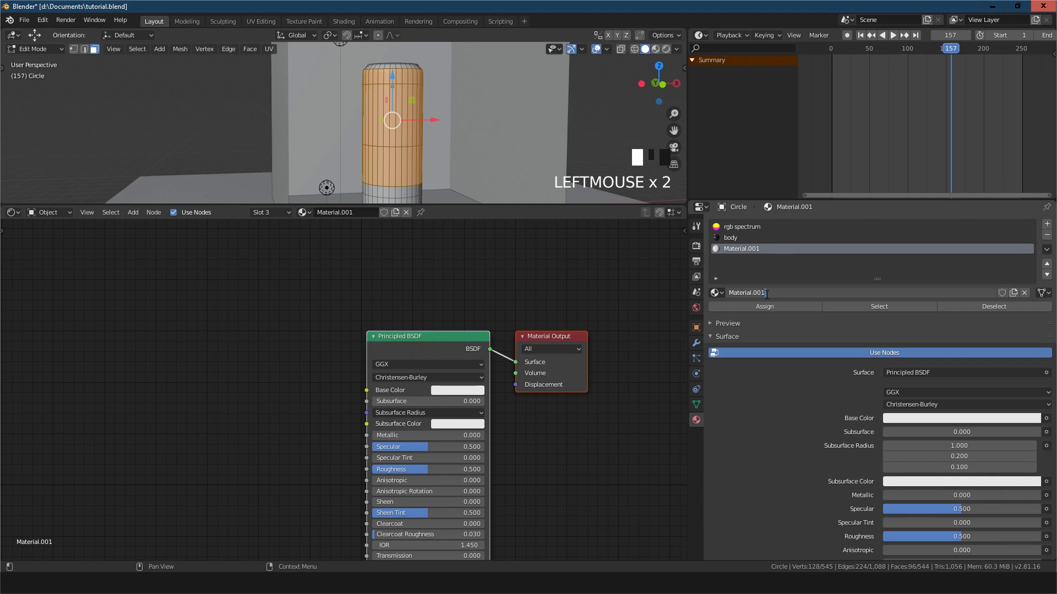
drag(770, 292, 684, 292)
text(r)
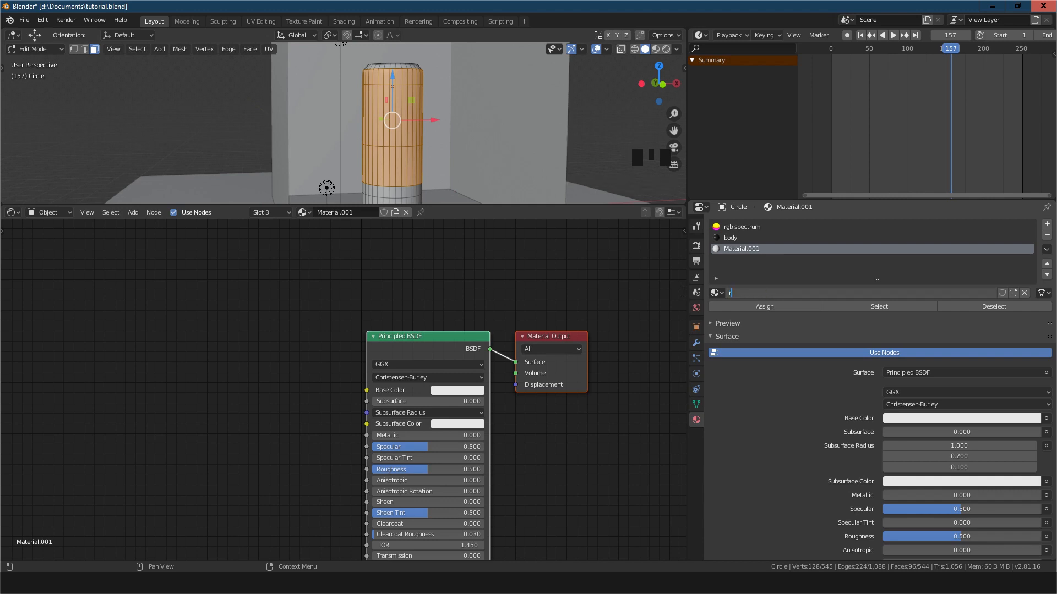
text(gb spec)
text(trum new)
key(Return)
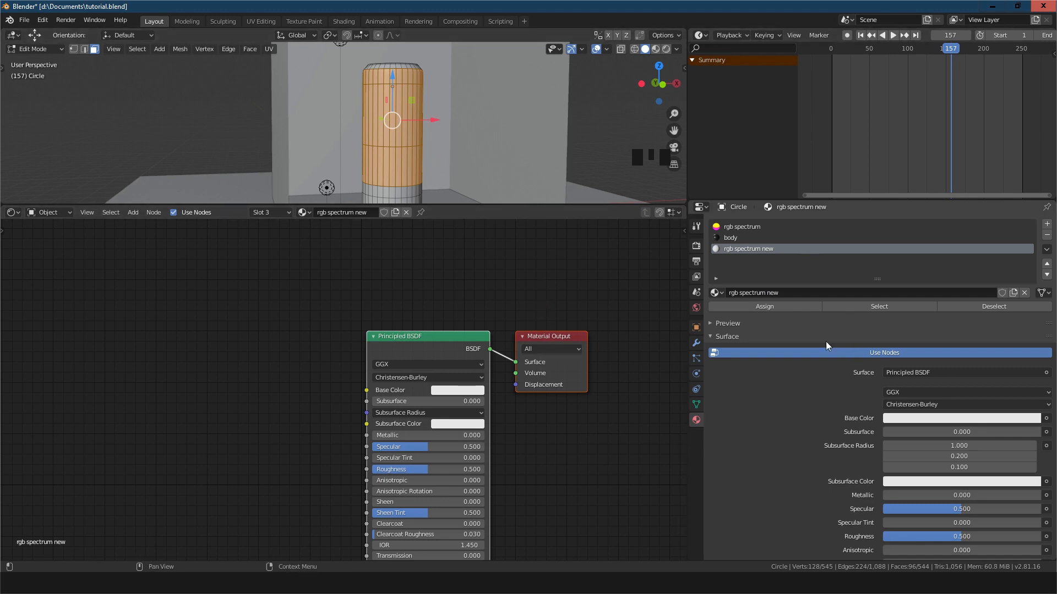
Assign the rgb spectrum new material to the selected light faces and preview the speaker in rendered shading in Object Mode
click(761, 306)
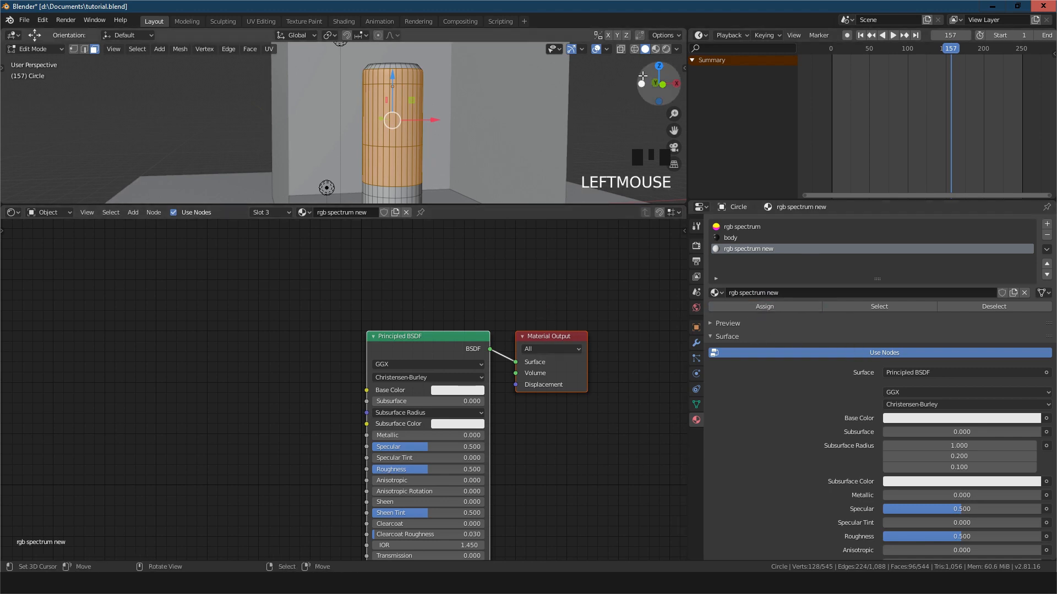
click(666, 49)
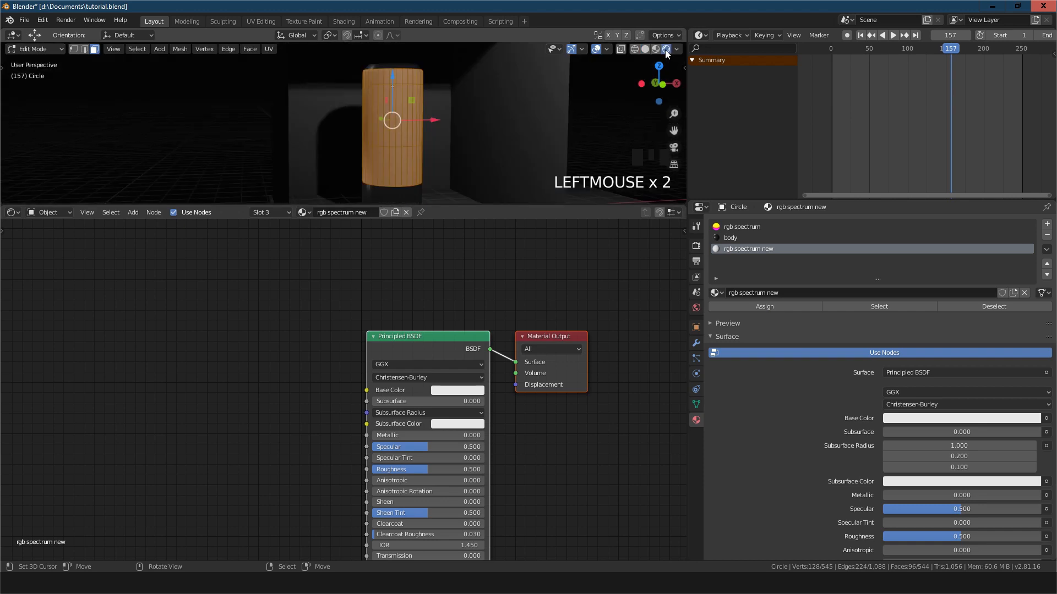
click(51, 51)
click(40, 63)
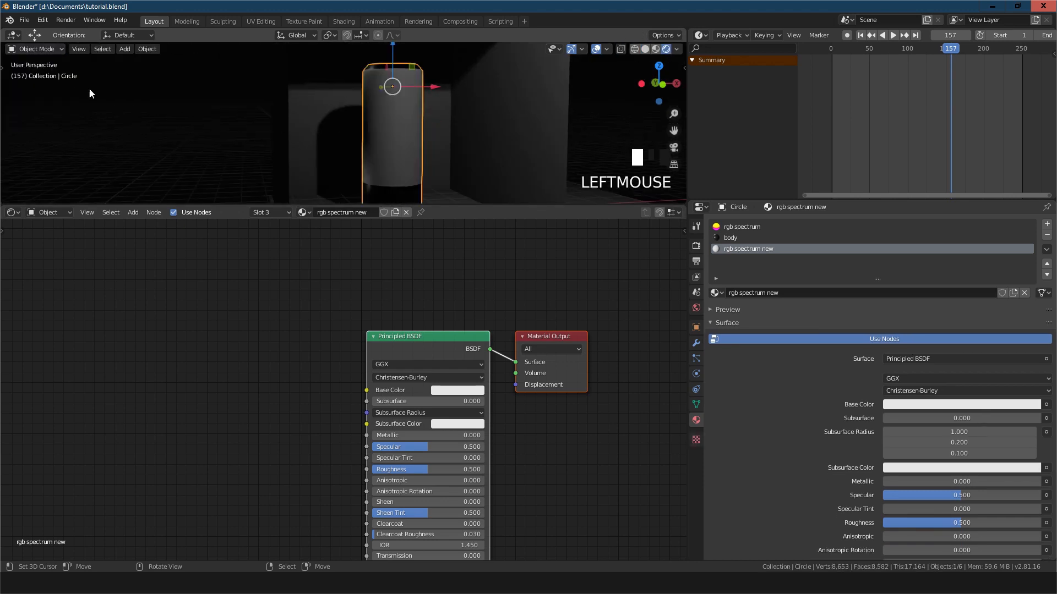
Insert a Mix Shader node between the Principled BSDF and the Material Output, and save the file
middle_drag(417, 302, 411, 337)
key(shift+a)
text(mix)
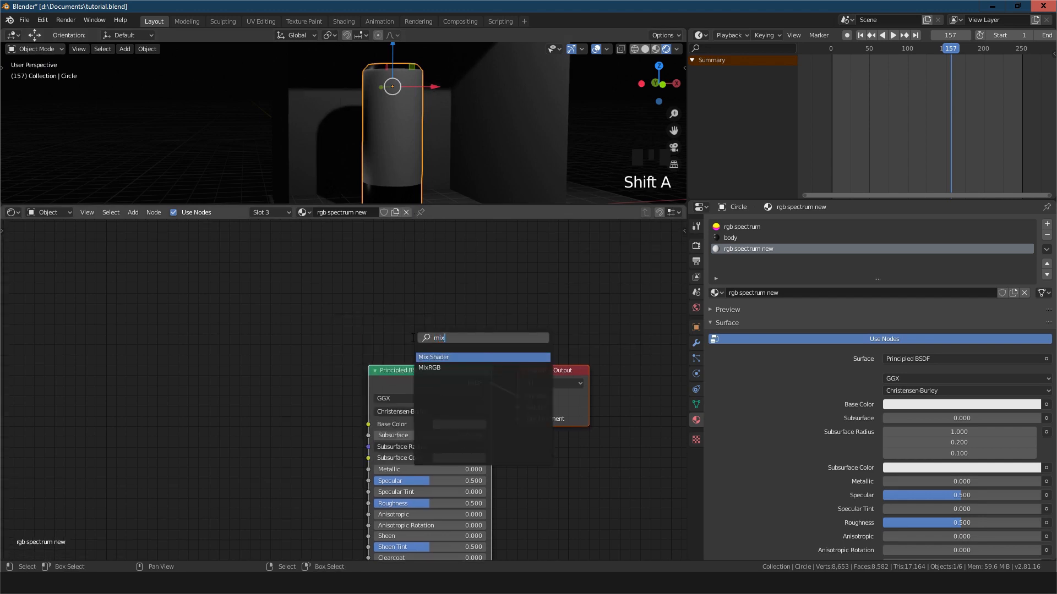
key(Return)
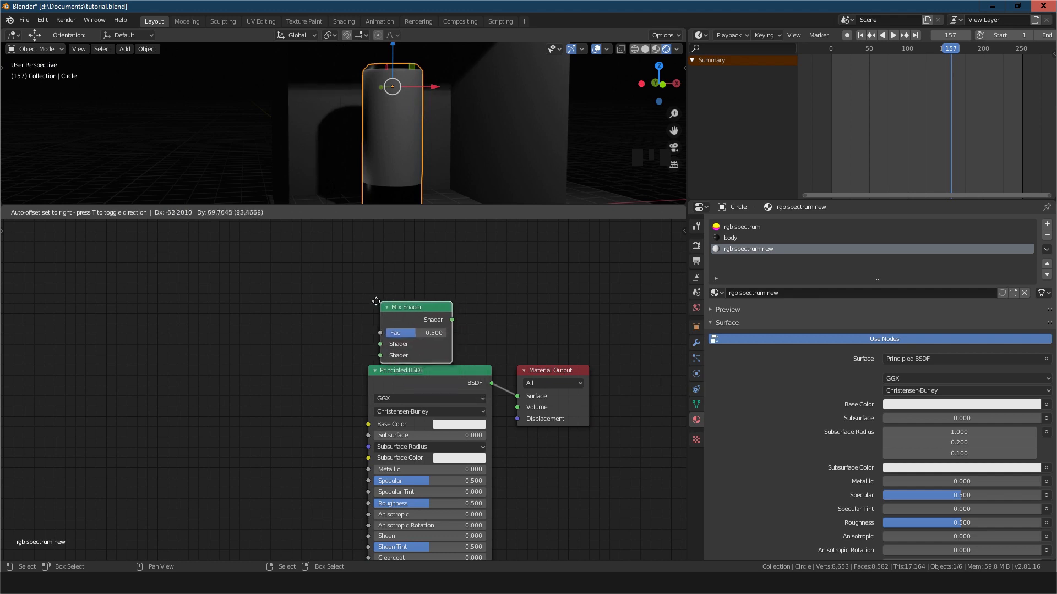
click(367, 304)
drag(455, 366, 326, 375)
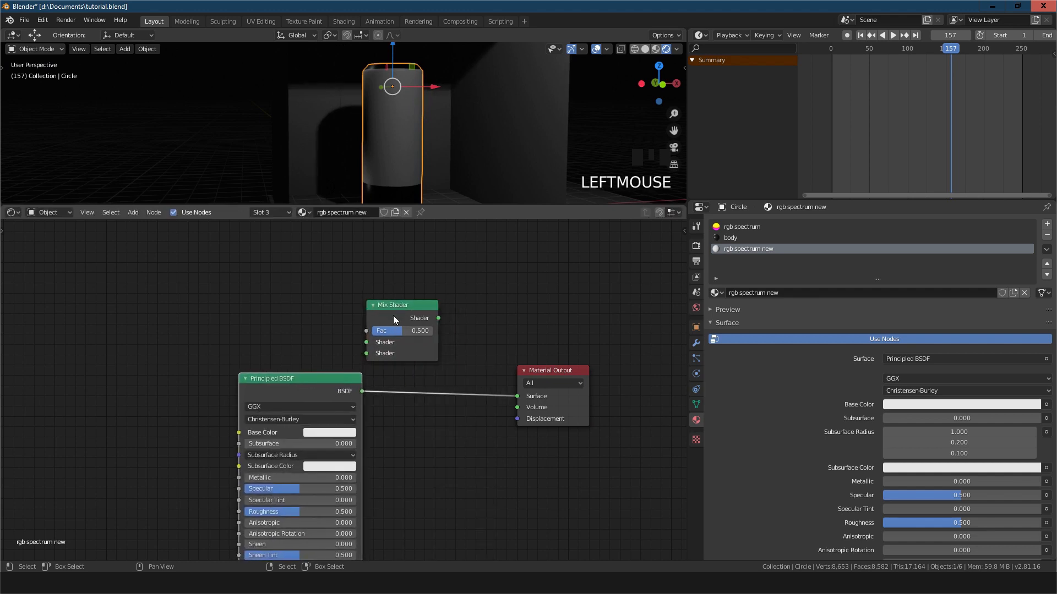
drag(393, 315, 429, 384)
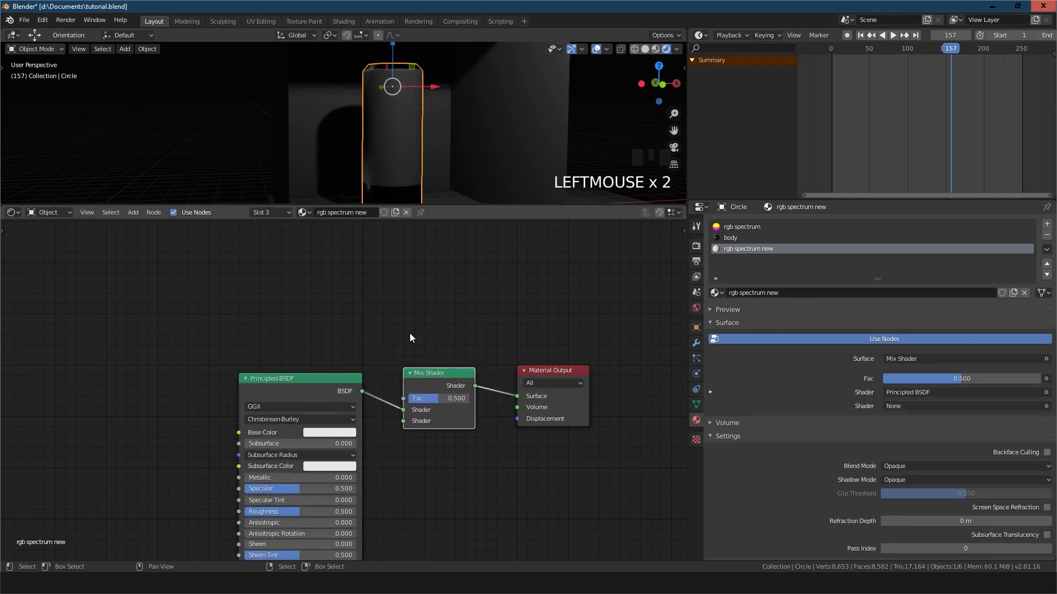
key(ctrl+s)
Add an Emission node above the Principled BSDF and connect it to the Mix Shader's first Shader input
key(shift+a)
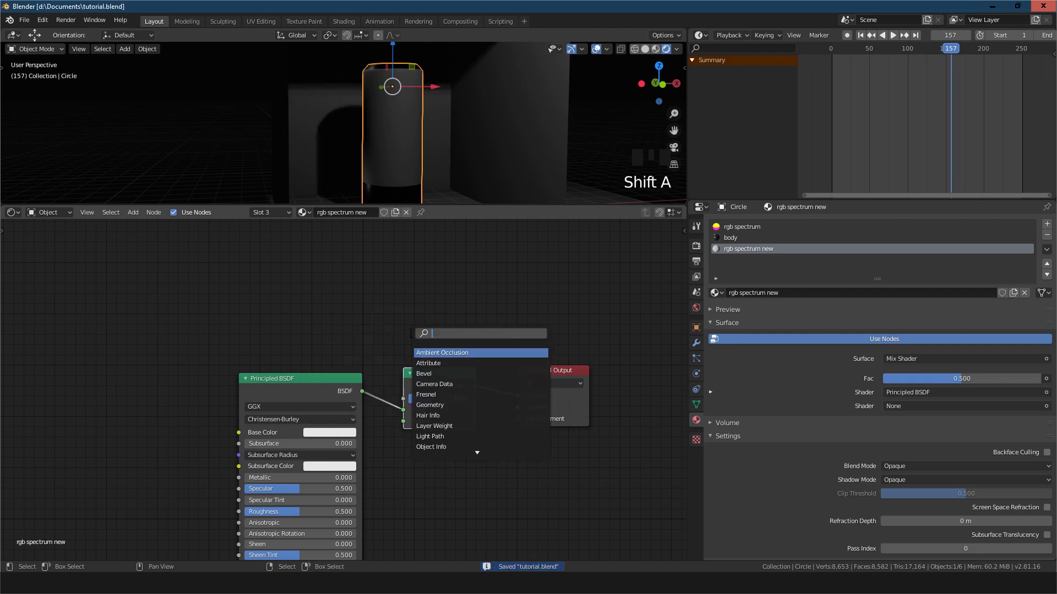
text(emis)
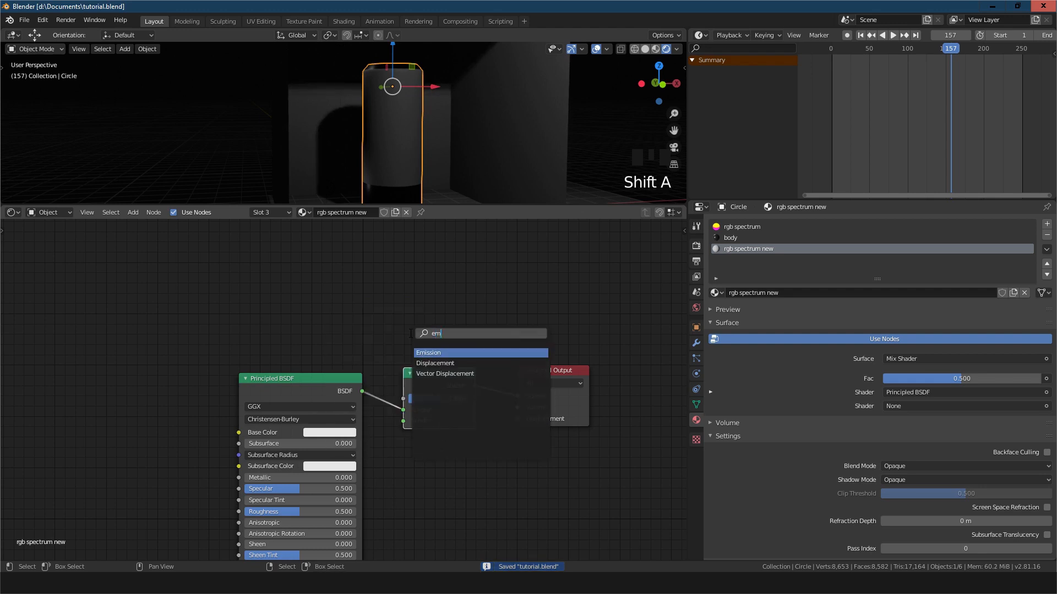
key(Return)
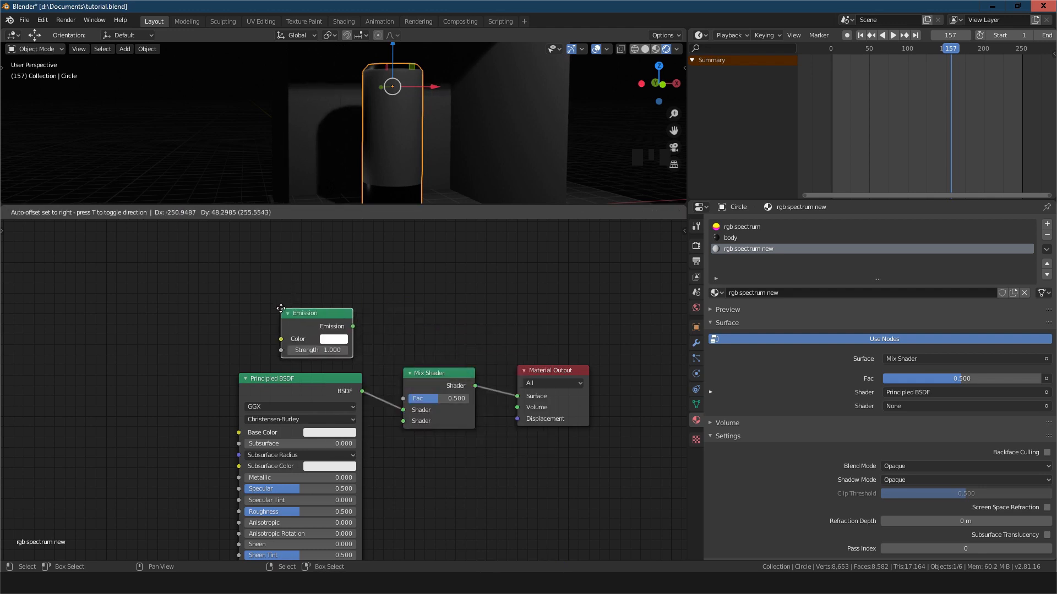
click(278, 308)
middle_drag(343, 352, 498, 359)
scroll(498, 359, up, 2)
scroll(497, 358, up, 1)
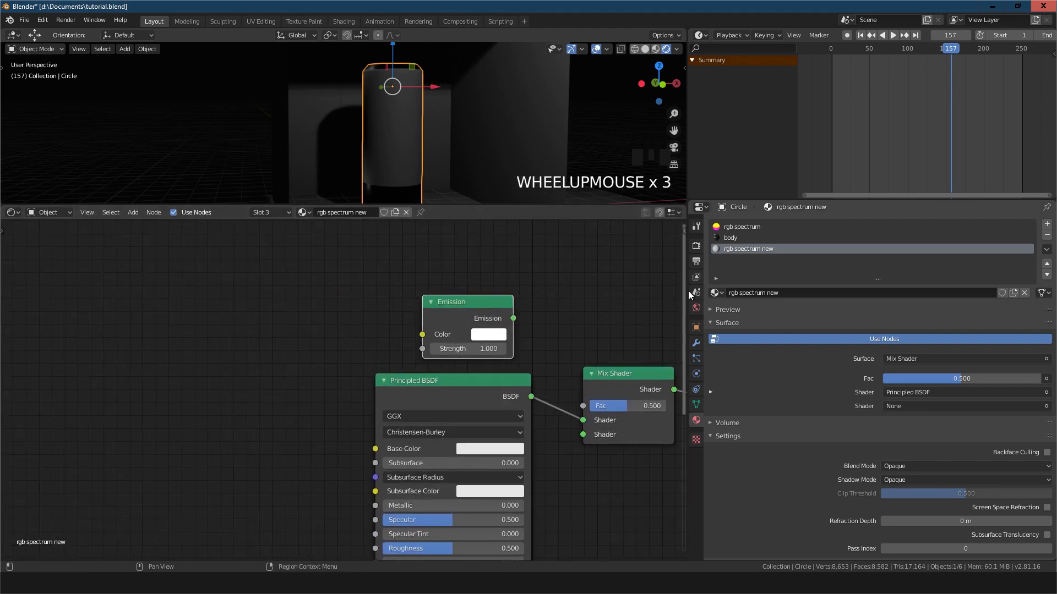
drag(688, 294, 863, 301)
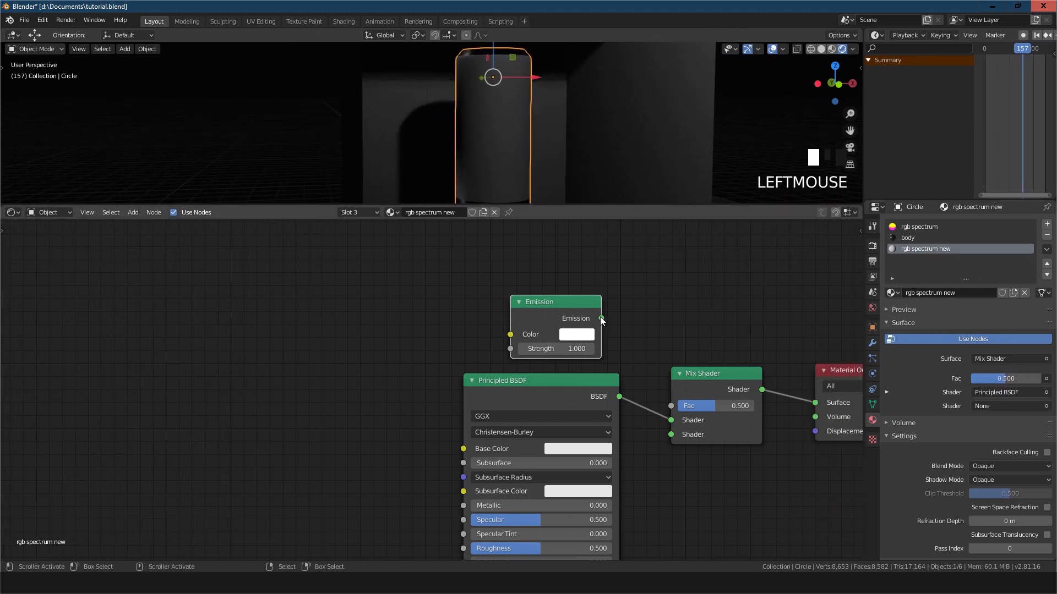
drag(601, 318, 671, 421)
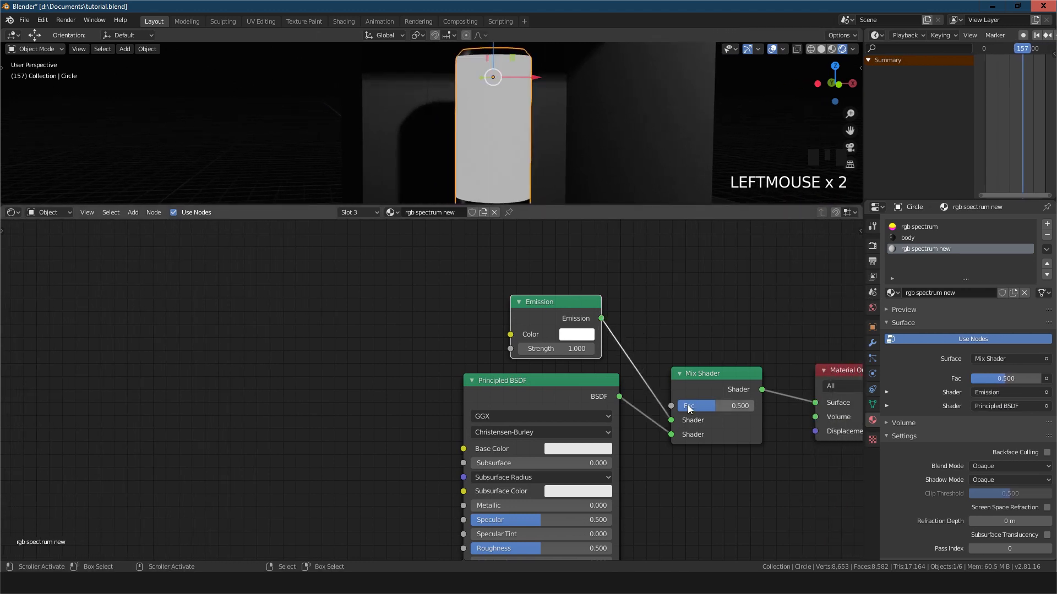
Set the Emission node's strength to 3
click(567, 349)
text(3)
key(Return)
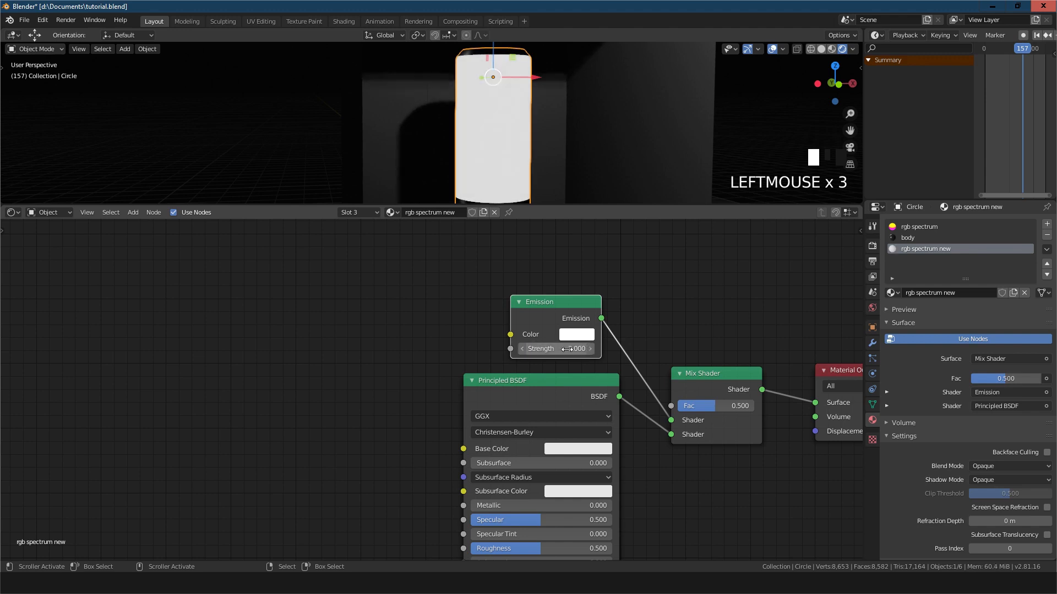
scroll(501, 159, down, 1)
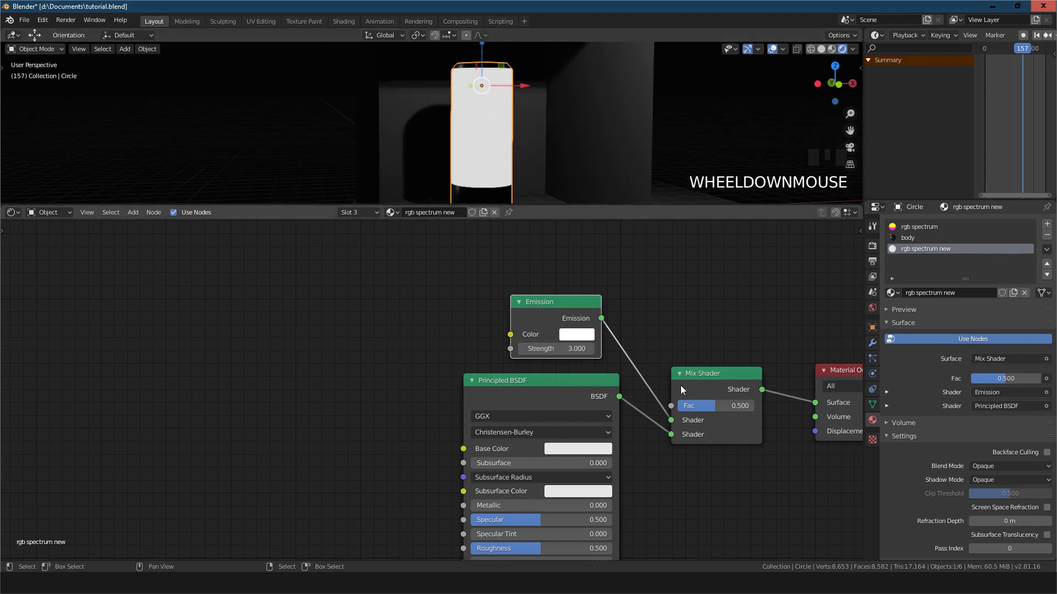
Add a Fresnel node connected to the Mix Shader's Fac input and arrange it above the Emission node
key(shift+a)
text(fresnel)
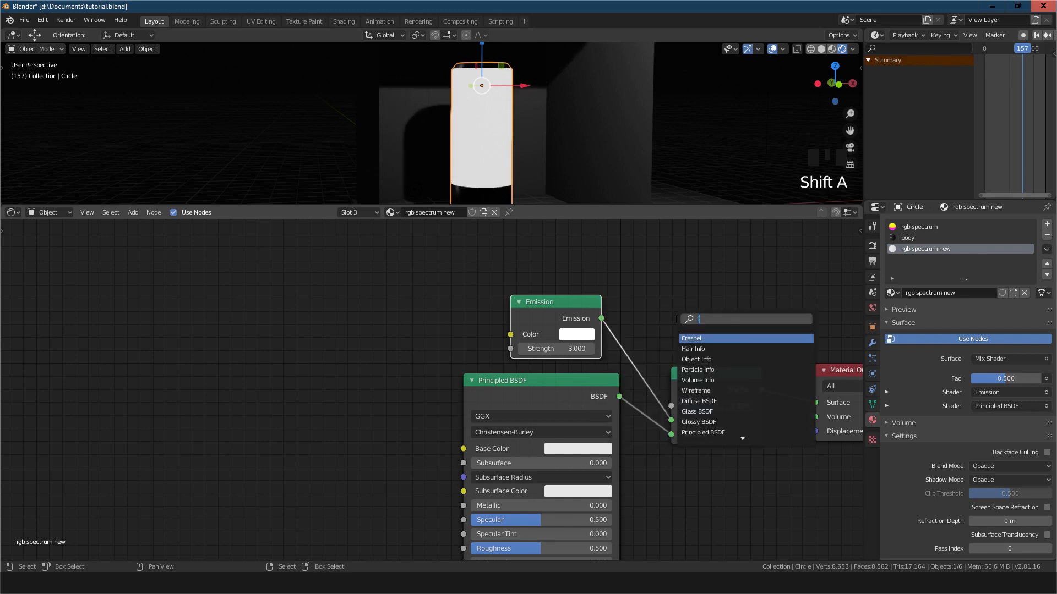
key(Return)
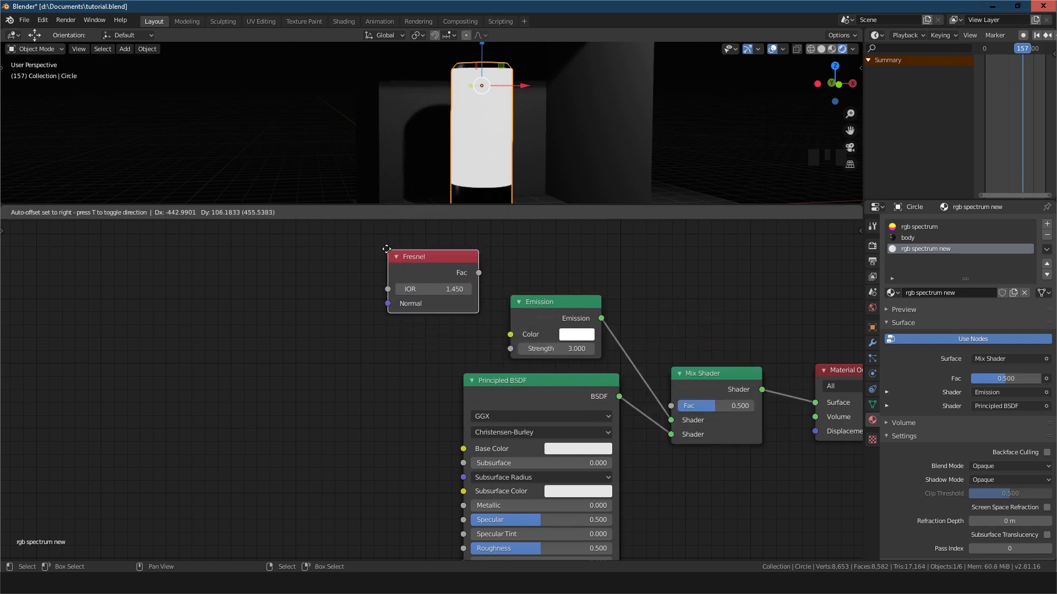
click(371, 252)
drag(477, 271, 673, 406)
drag(438, 260, 547, 233)
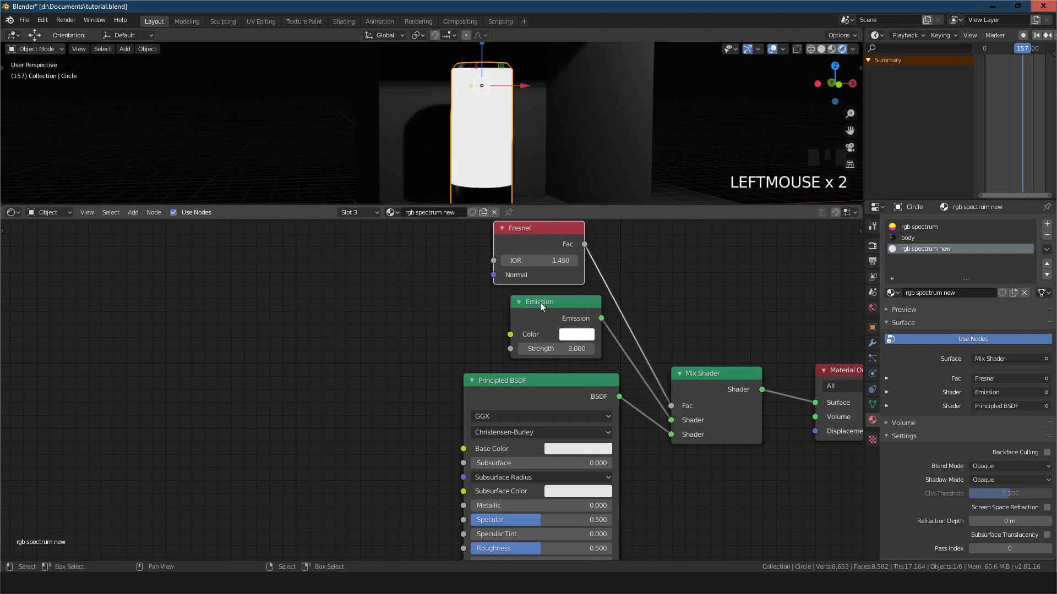
drag(551, 302, 502, 308)
Add a Hue Saturation Value node before the shaders and connect its Color output to the Principled BSDF's Base Color
middle_drag(385, 345, 407, 343)
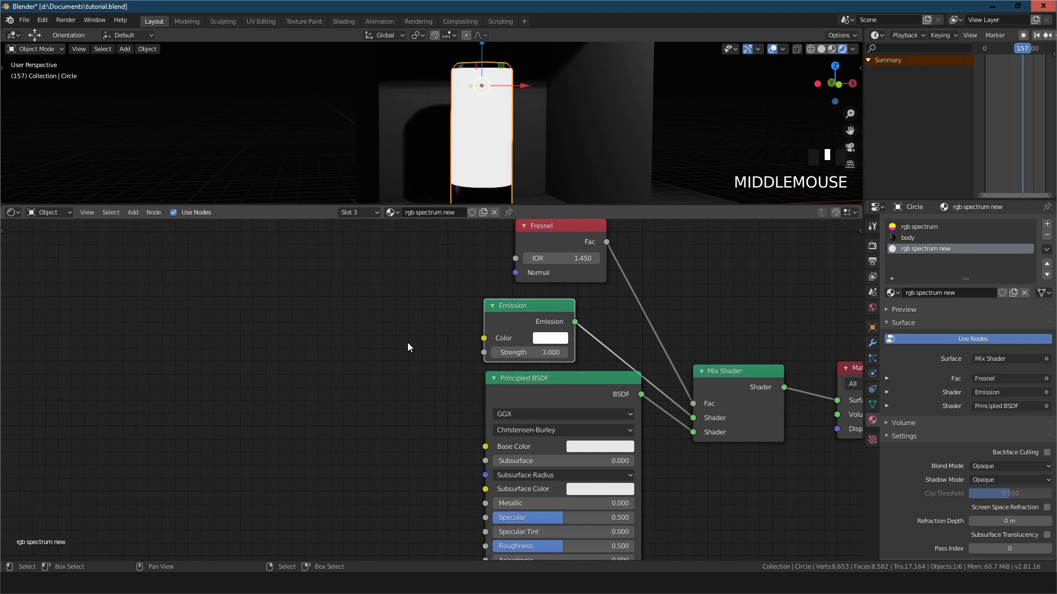
click(398, 343)
key(shift+a)
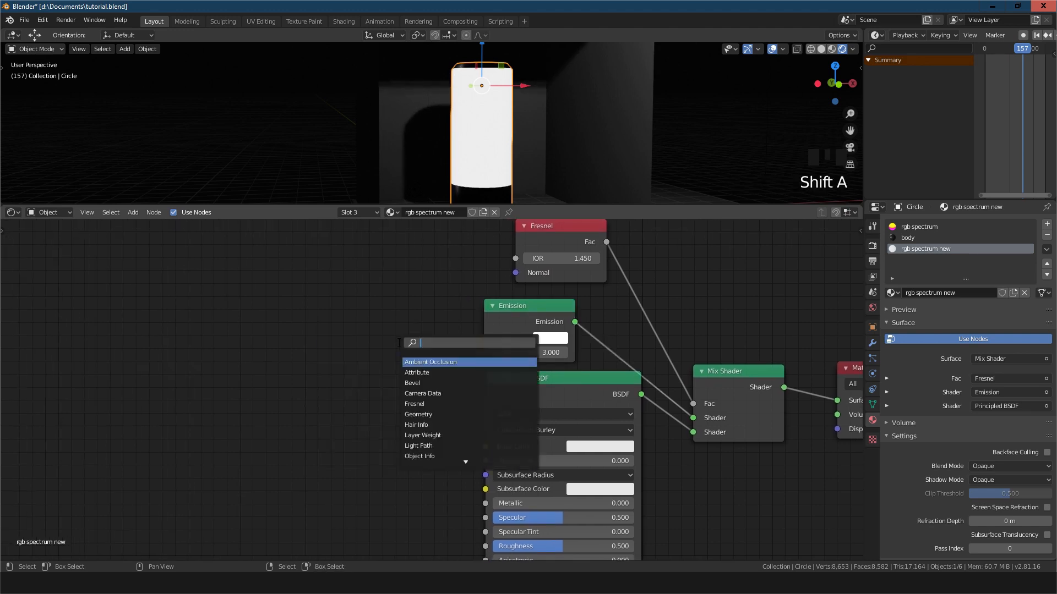
text(hue)
key(Return)
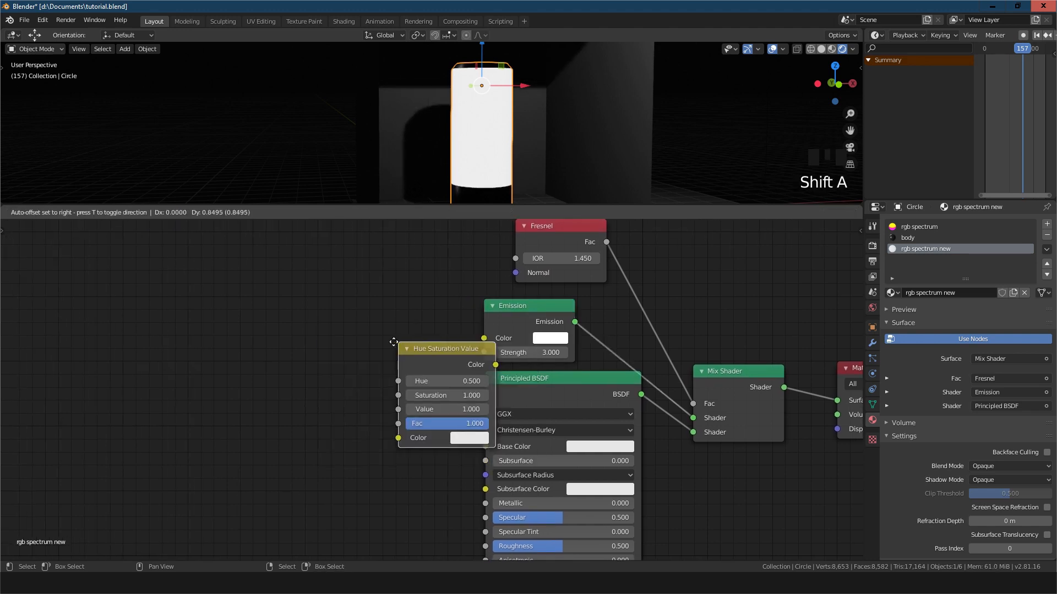
click(290, 347)
middle_click(445, 313)
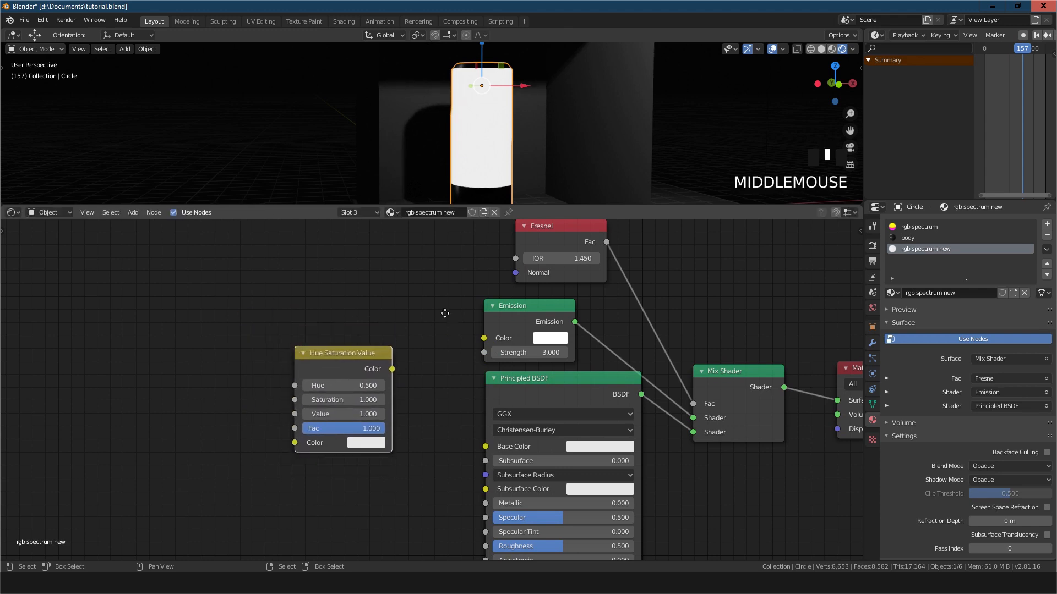
middle_drag(444, 313, 455, 295)
scroll(440, 321, down, 1)
drag(405, 356, 492, 430)
middle_drag(434, 322, 433, 350)
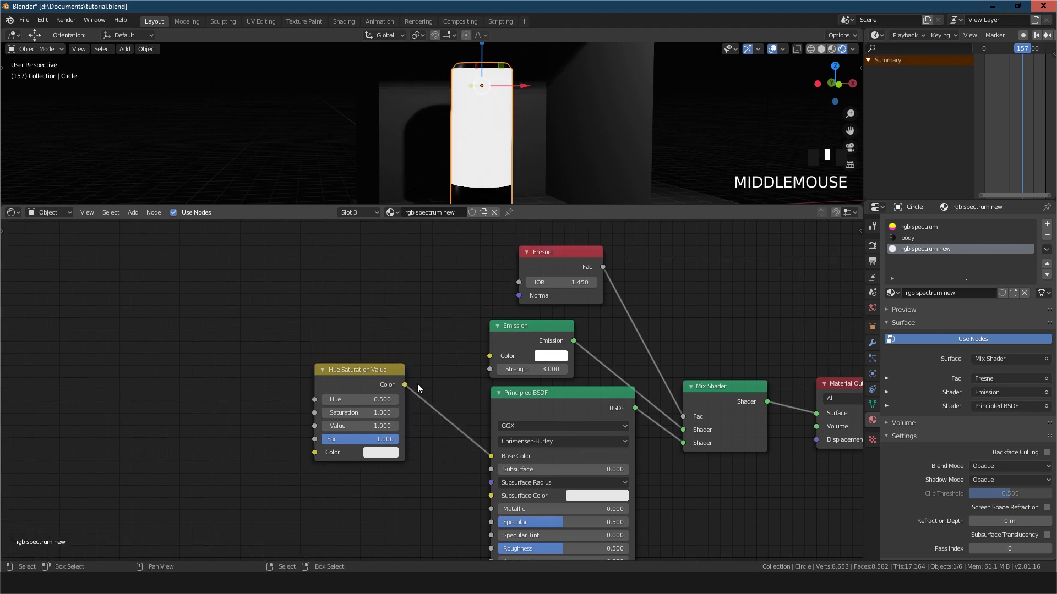
Connect the Hue Saturation Value node's Color output to the Emission Color and rearrange the Fresnel, Emission and Principled BSDF nodes
drag(405, 384, 493, 356)
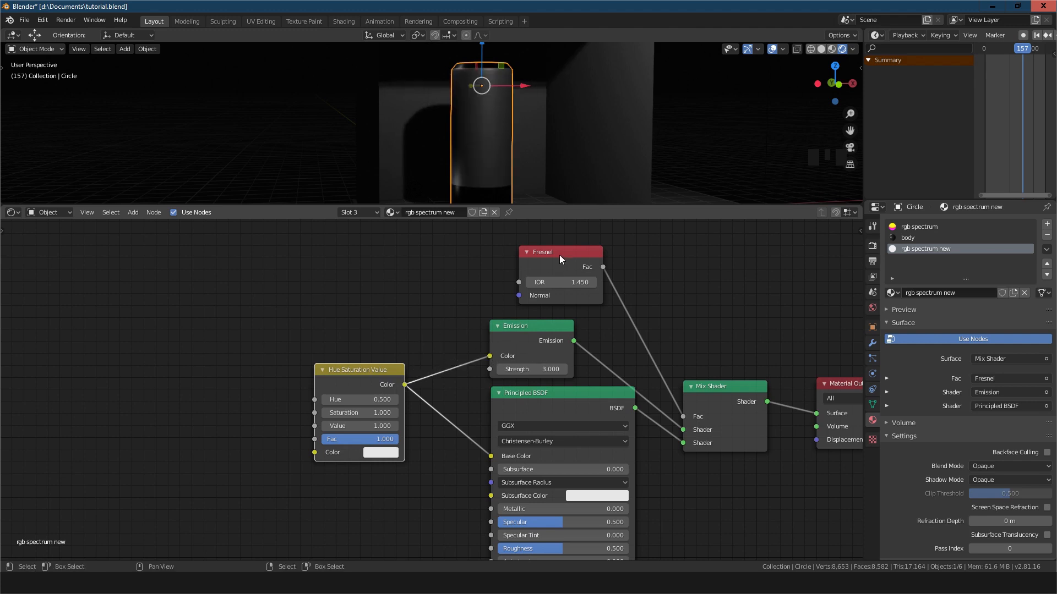
click(558, 252)
drag(557, 251, 588, 263)
drag(515, 331, 562, 331)
drag(561, 395, 572, 396)
Add a ColorRamp node and place it before the Hue Saturation Value node
middle_drag(386, 354, 481, 306)
click(381, 385)
key(shift+a)
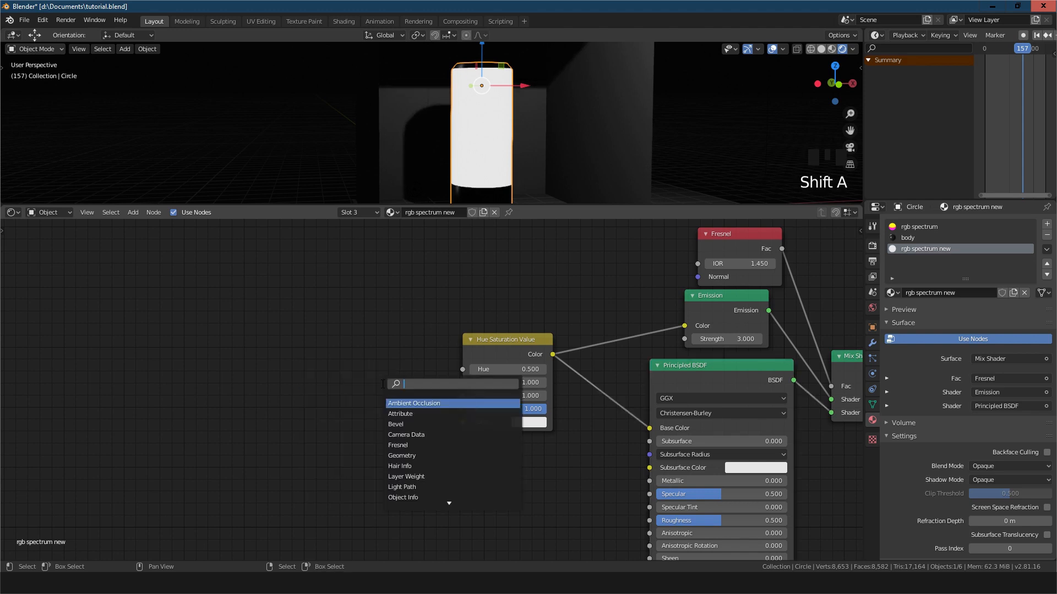
text(colo)
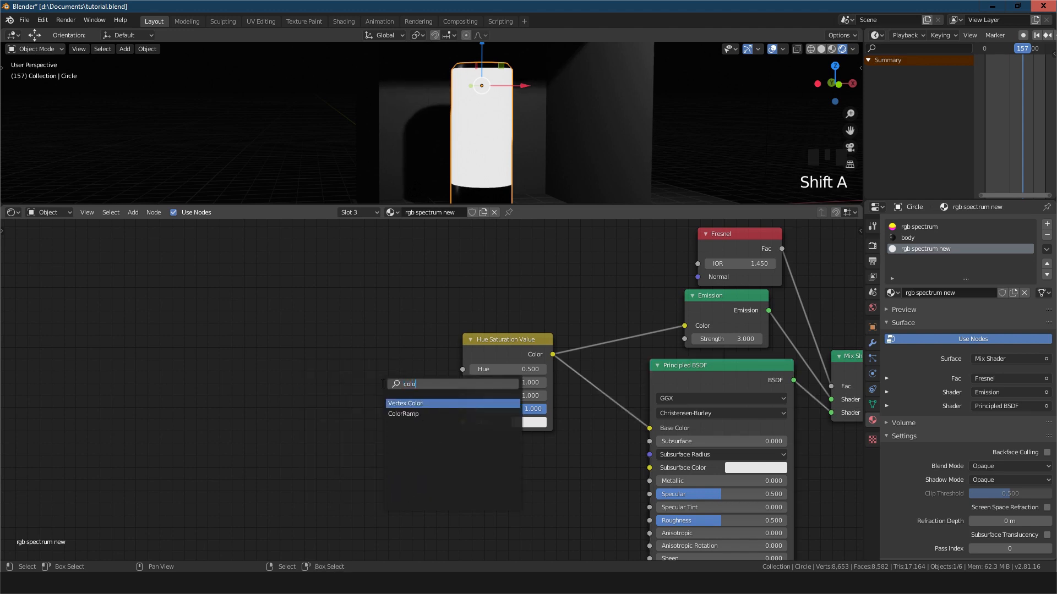
key(Down)
key(Return)
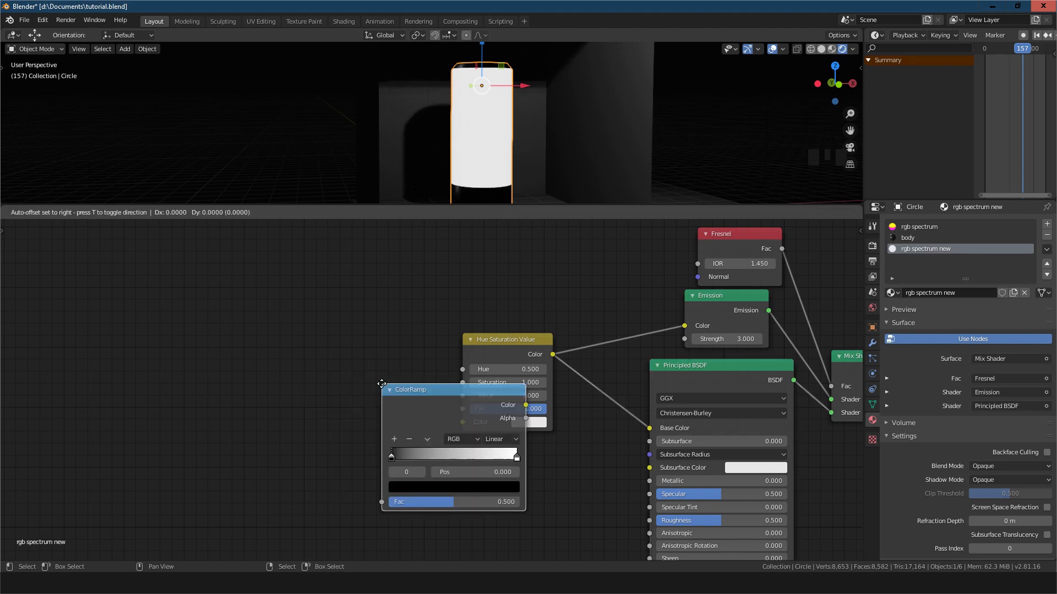
click(294, 321)
Connect the ColorRamp's Color output to the Hue Saturation Value node's Color input
middle_drag(397, 319, 487, 315)
scroll(541, 377, up, 2)
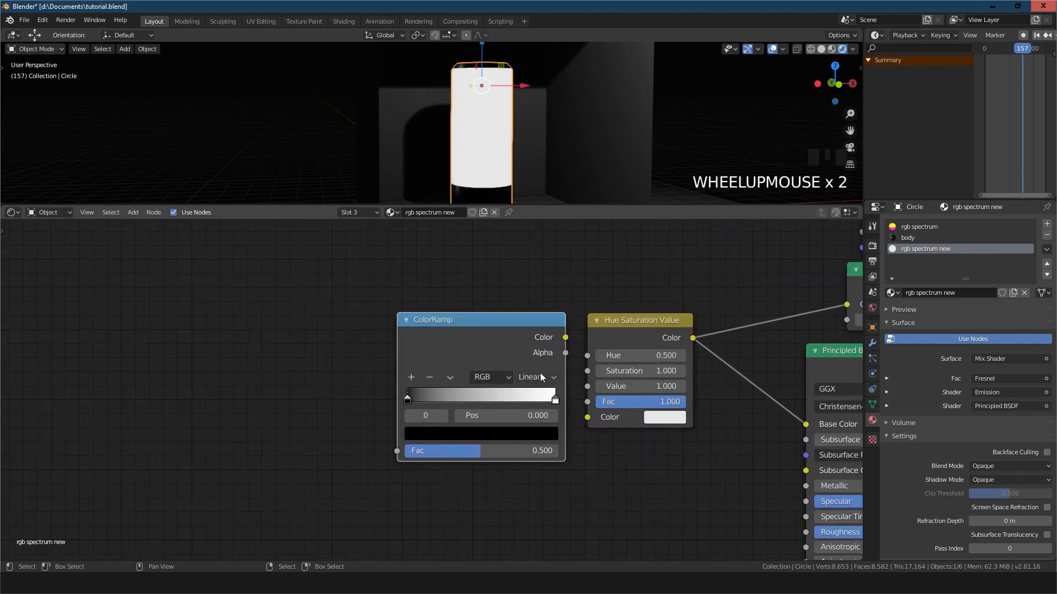
scroll(541, 377, up, 1)
middle_drag(597, 446, 485, 479)
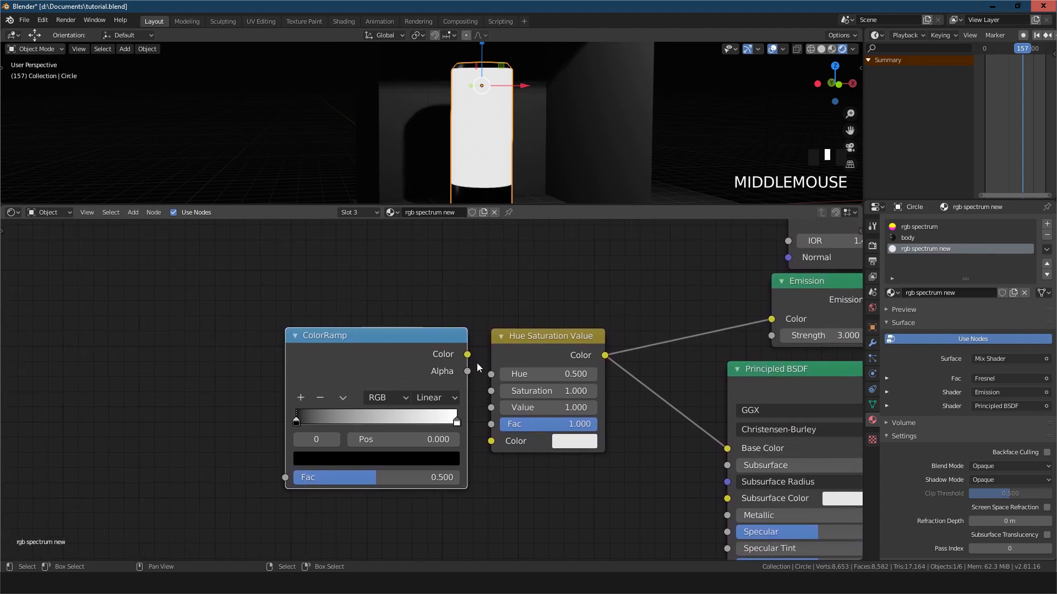
drag(467, 356, 491, 442)
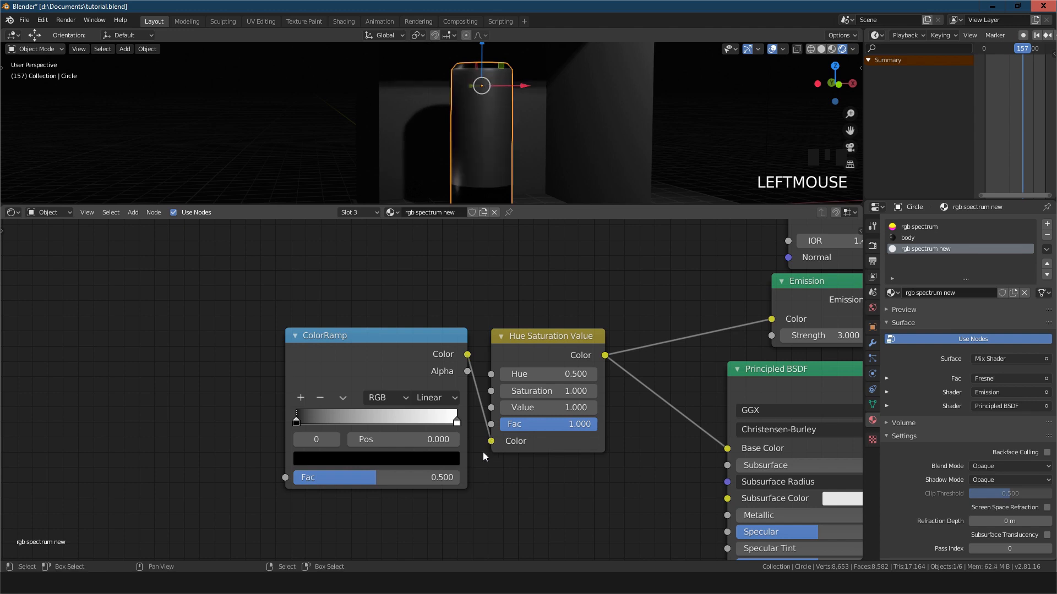
Set the ColorRamp's color mode to HSV and its first stop to cyan, matching jbl 1.png in FastStone Image Viewer
click(404, 399)
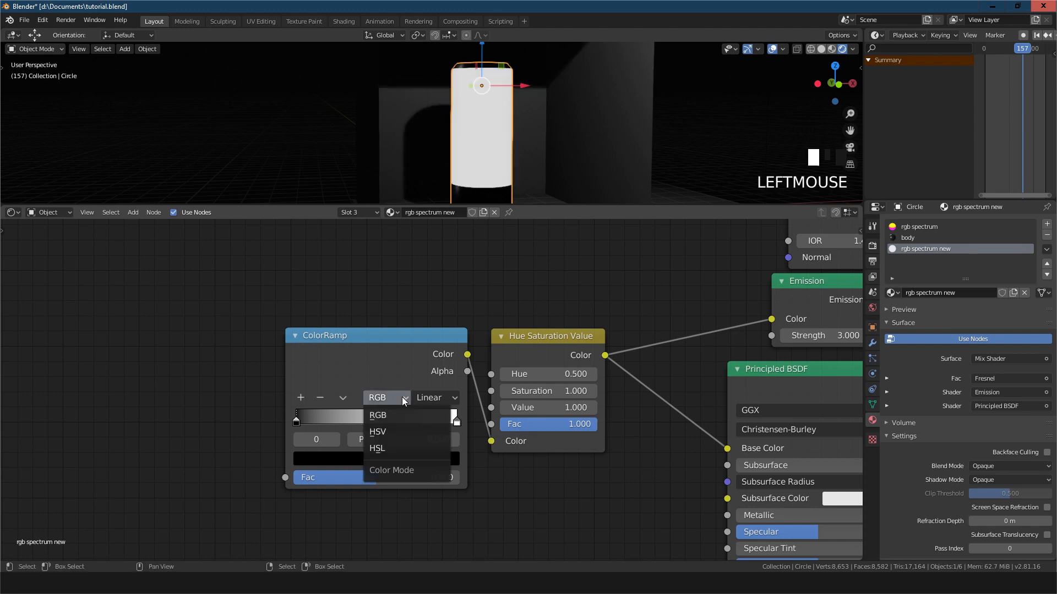
click(385, 435)
key(alt+Tab)
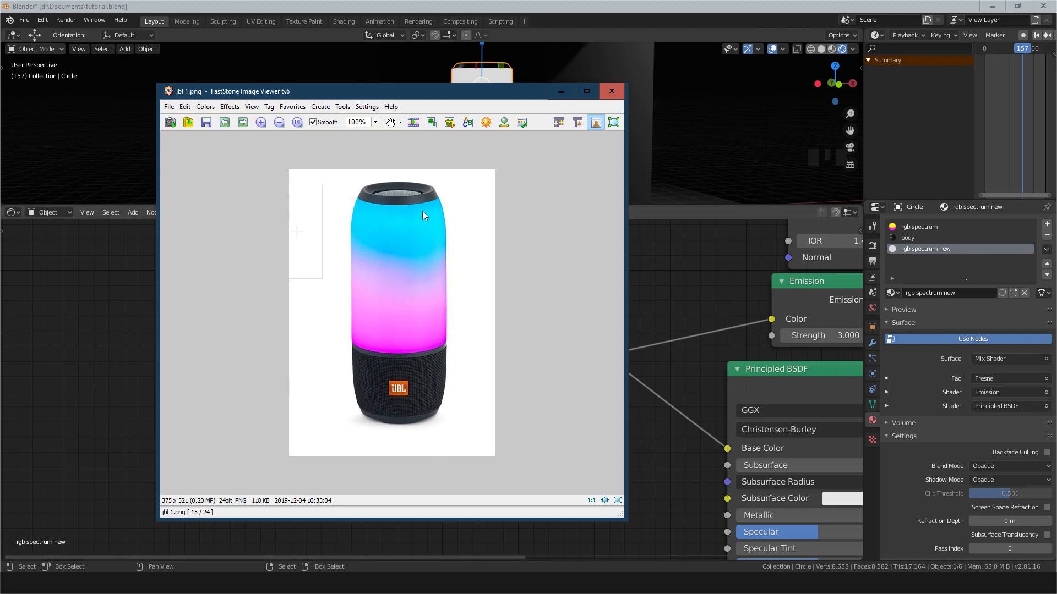
click(560, 91)
click(380, 458)
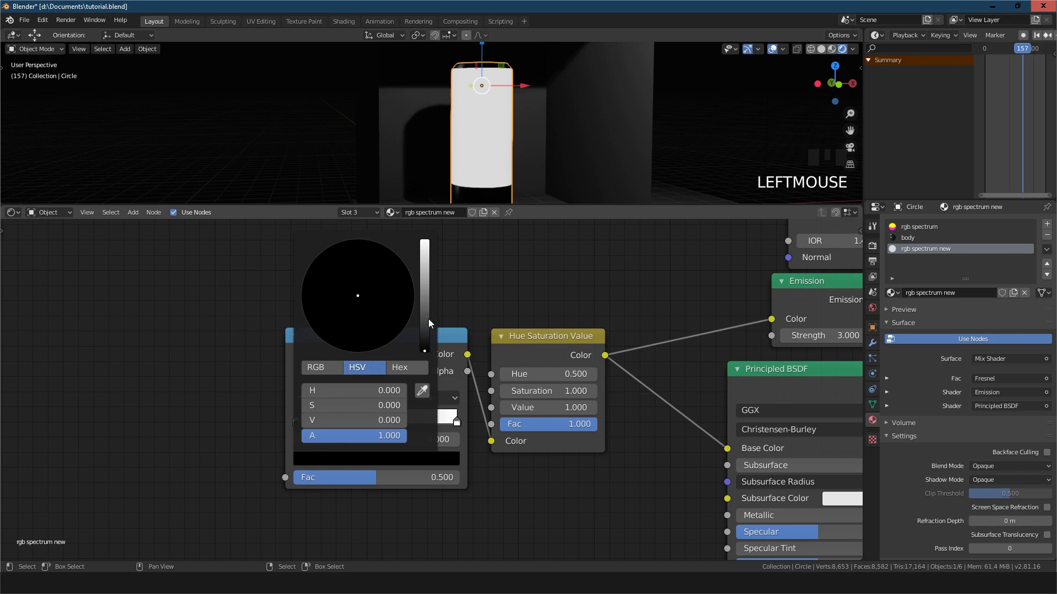
drag(425, 339, 366, 240)
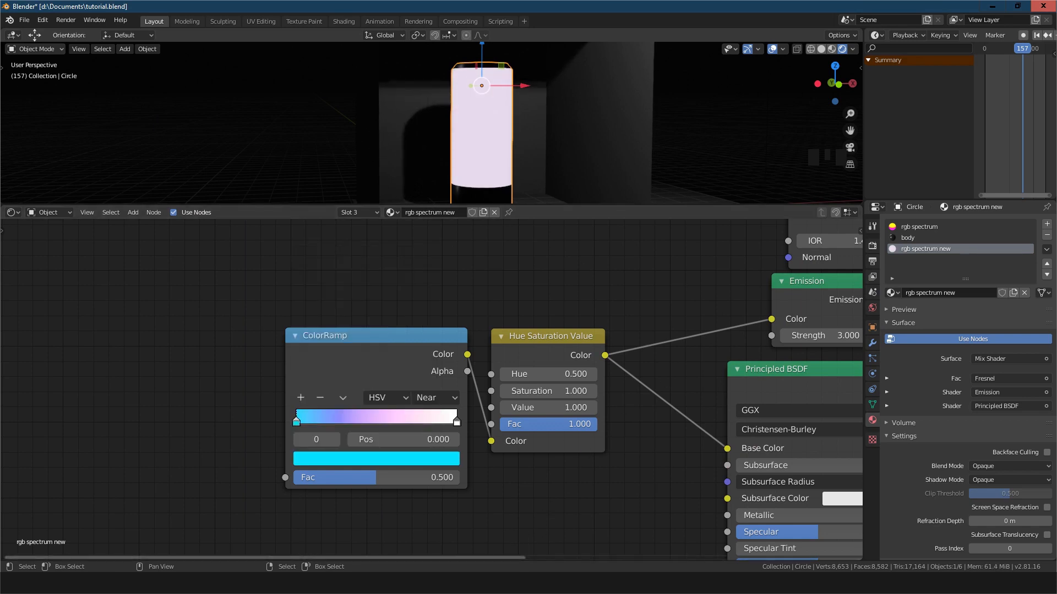
Recheck jbl 1.png in FastStone Image Viewer and recolor the ColorRamp's last stop, trying magenta and settling on orange-red
click(578, 583)
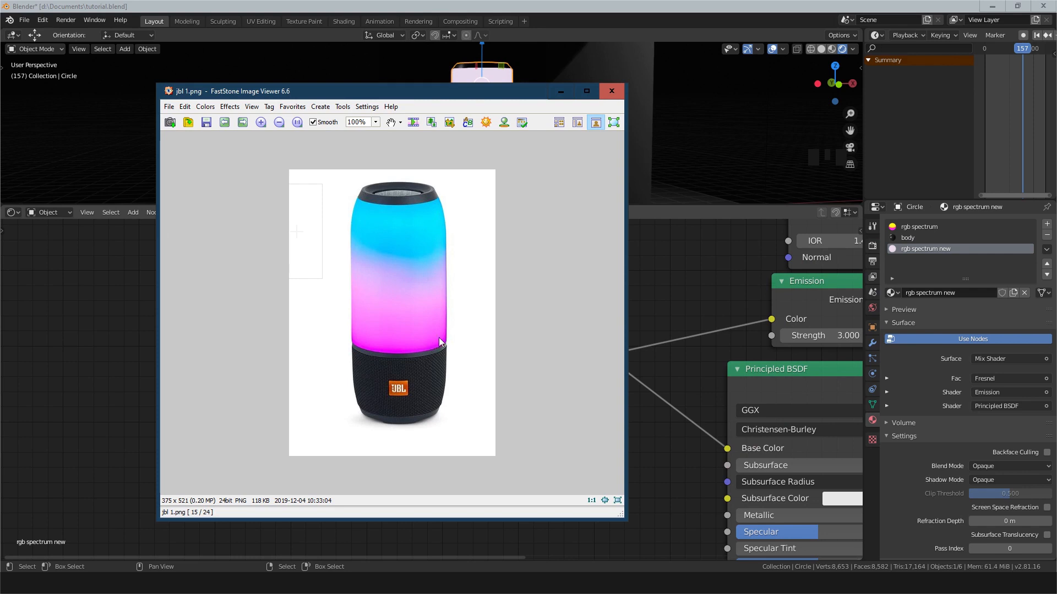
click(561, 91)
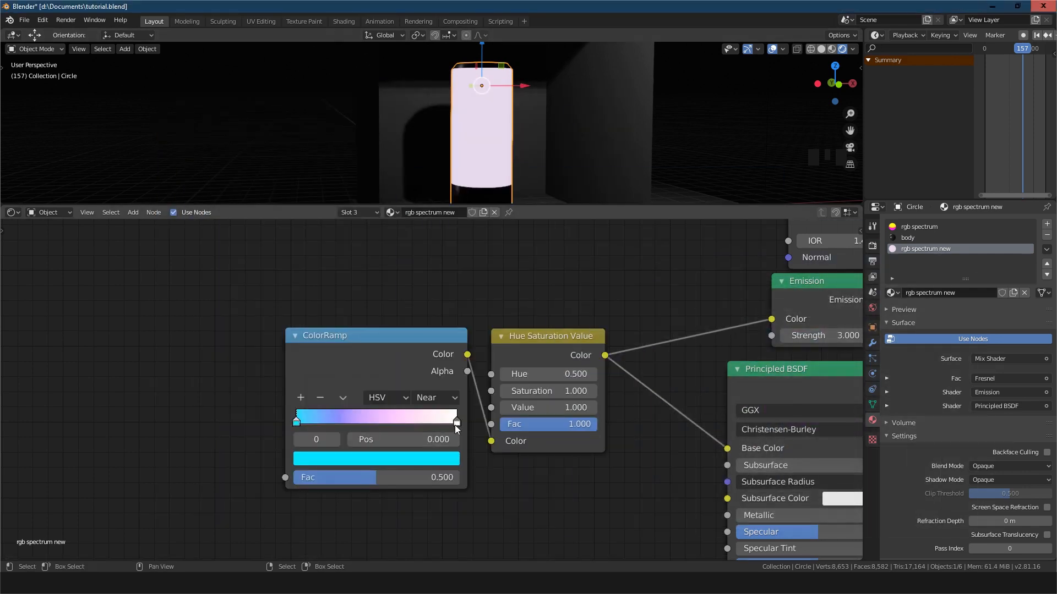
click(457, 425)
click(452, 423)
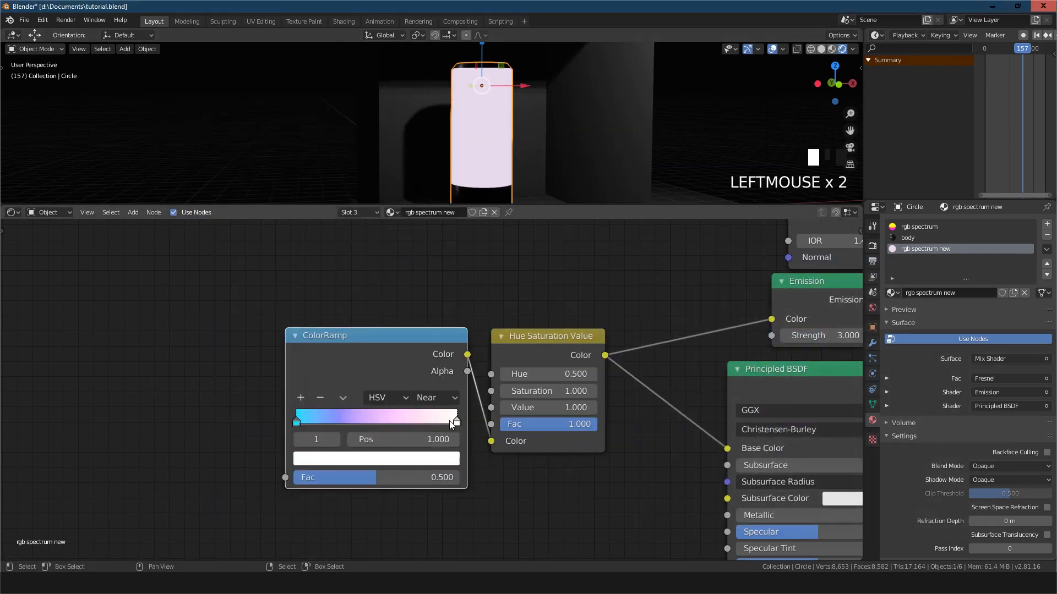
click(448, 457)
drag(362, 298, 401, 314)
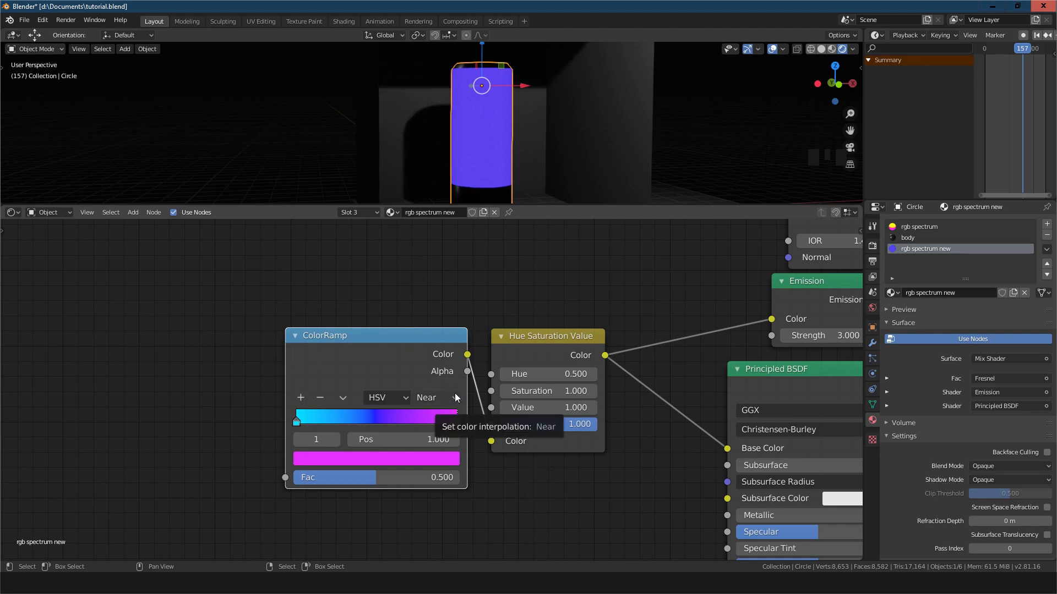
click(455, 460)
mouse_move(401, 315)
mouse_down()
mouse_move(385, 339)
mouse_move(344, 350)
mouse_up()
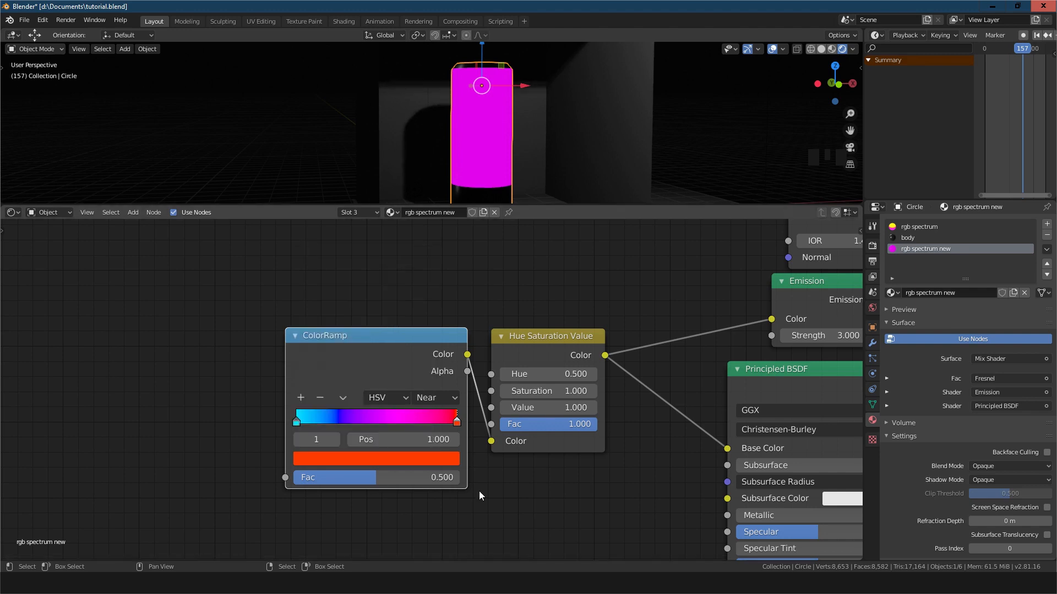
Move the ColorRamp away from the Hue Saturation Value node and add a Gradient Texture node before it
scroll(490, 487, down, 2)
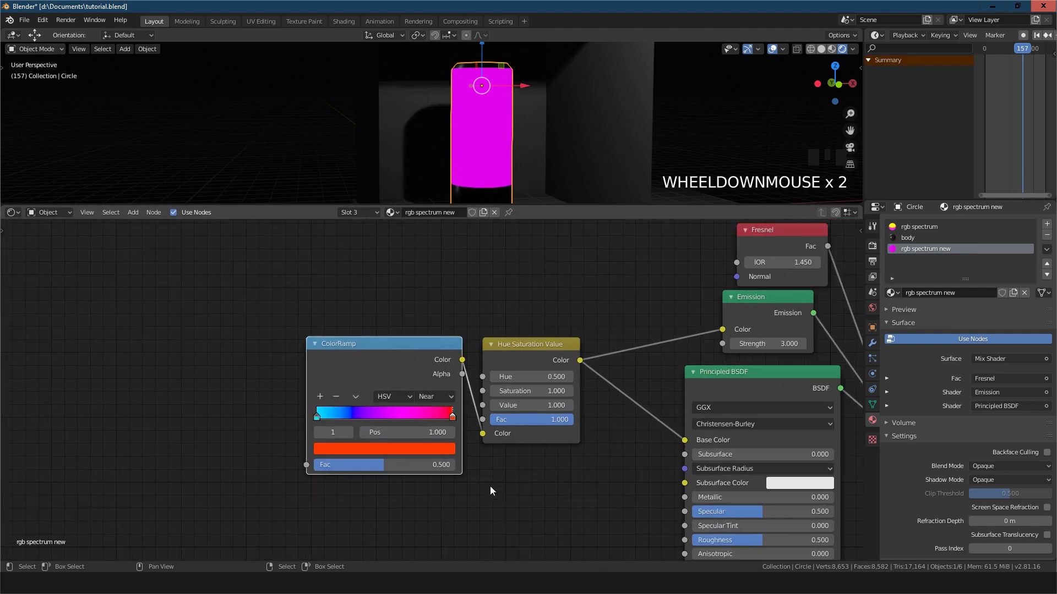
middle_drag(490, 487, 494, 513)
drag(467, 361, 415, 380)
middle_drag(331, 369, 410, 361)
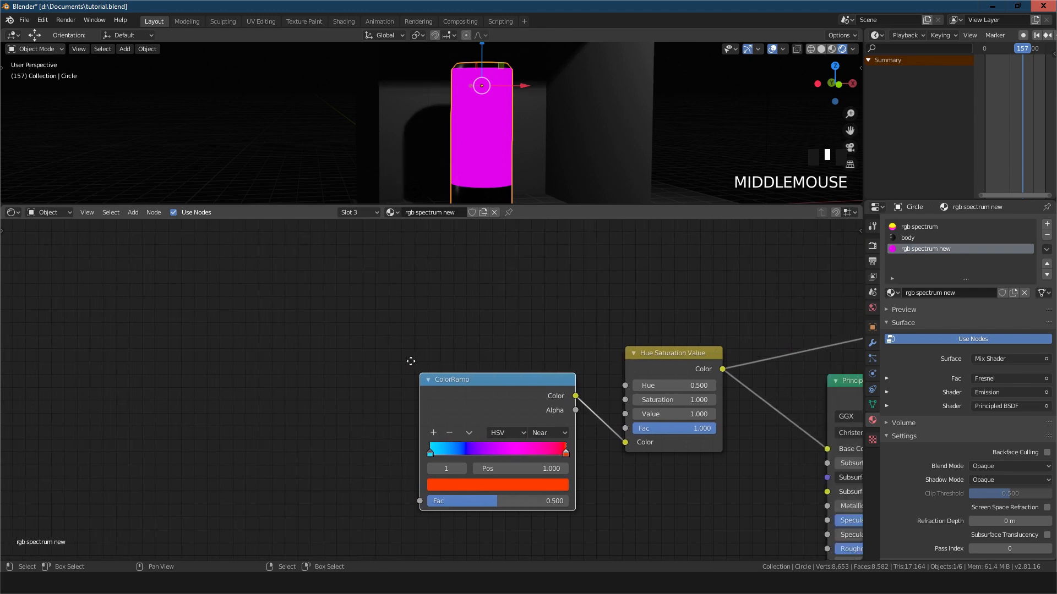
key(shift+a)
text(gradi)
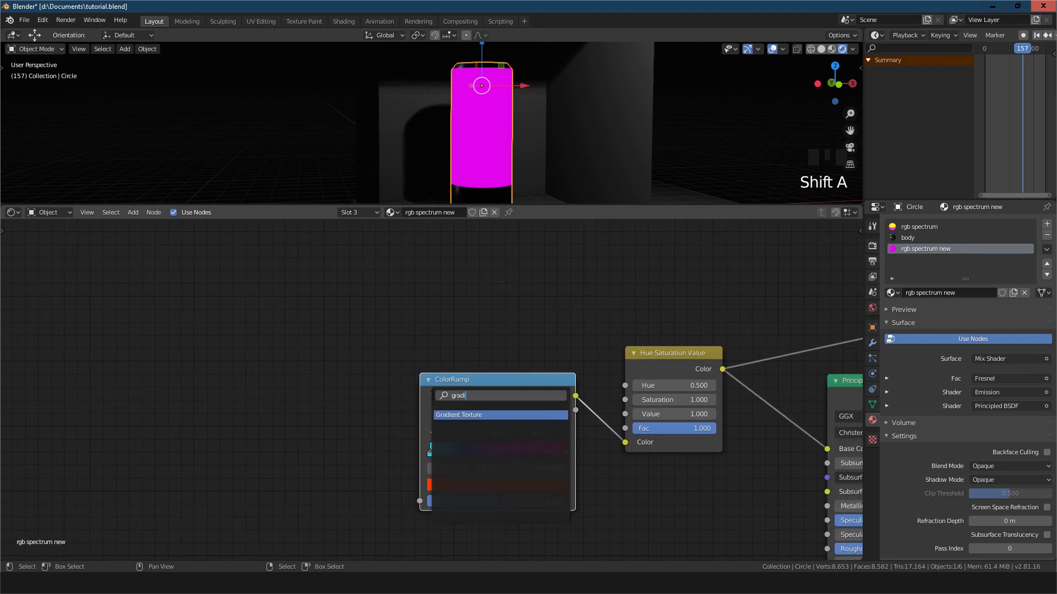
key(Return)
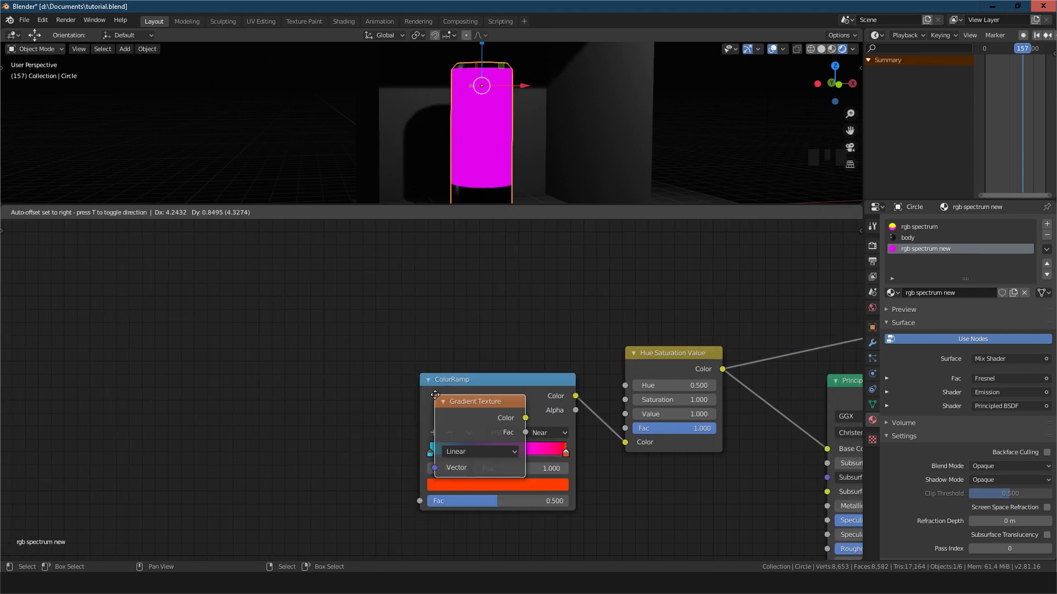
click(274, 377)
Connect the Gradient Texture's Color output to the ColorRamp's Fac input and save the file
middle_drag(332, 333, 413, 333)
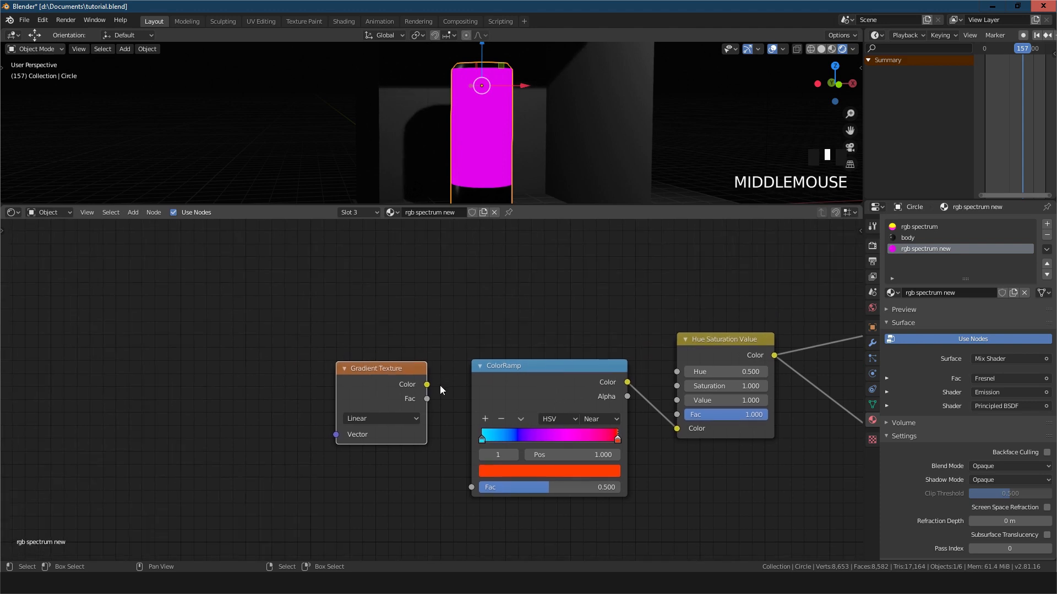
drag(427, 385, 455, 410)
drag(476, 480, 474, 486)
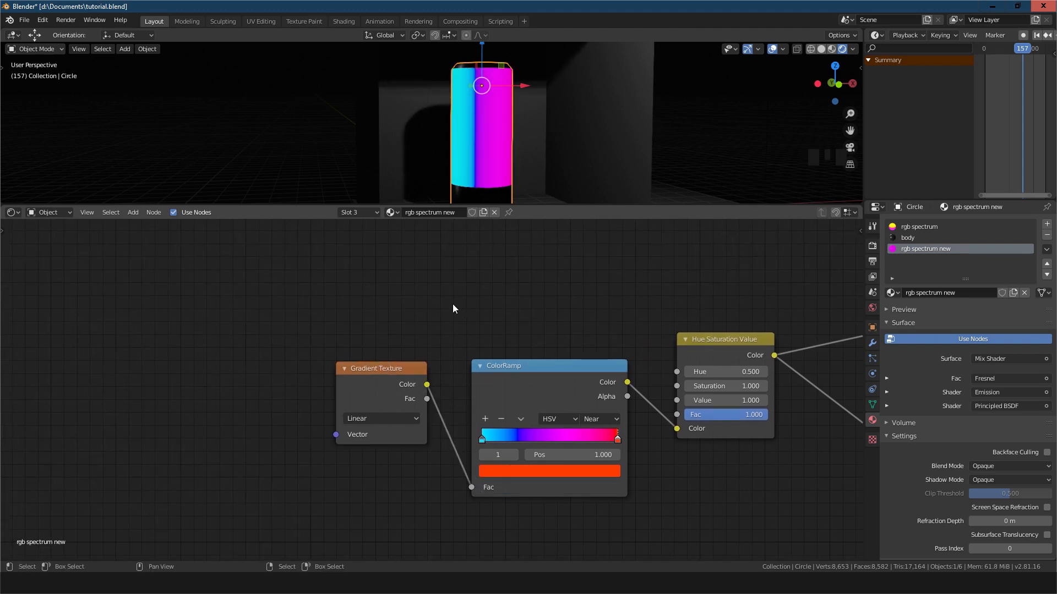
key(ctrl+s)
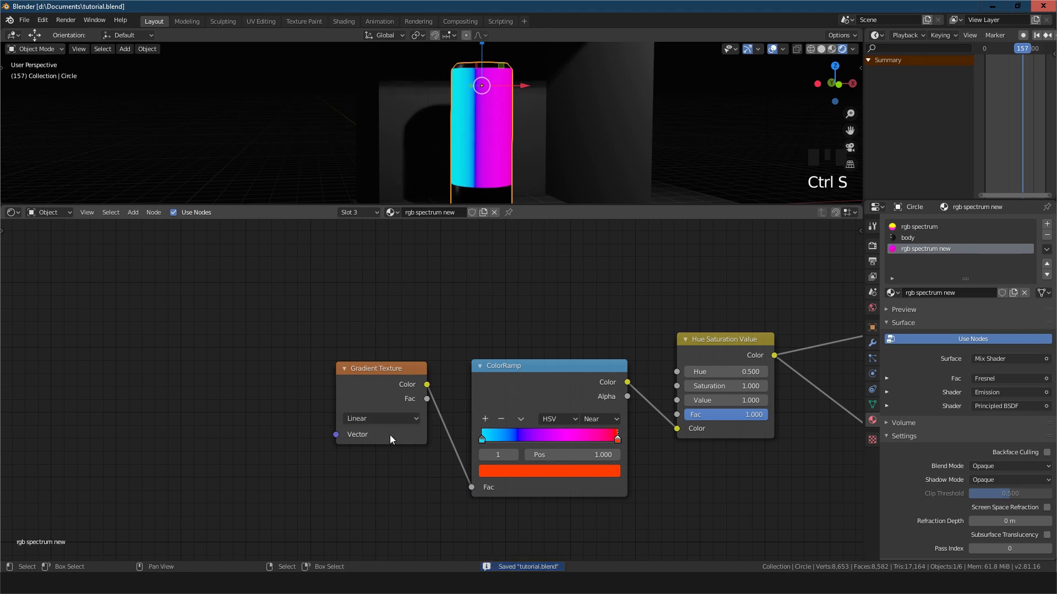
Add a Mapping node before the Gradient Texture, leaving a gap between the two nodes
middle_drag(390, 435, 417, 435)
click(317, 405)
key(shift+a)
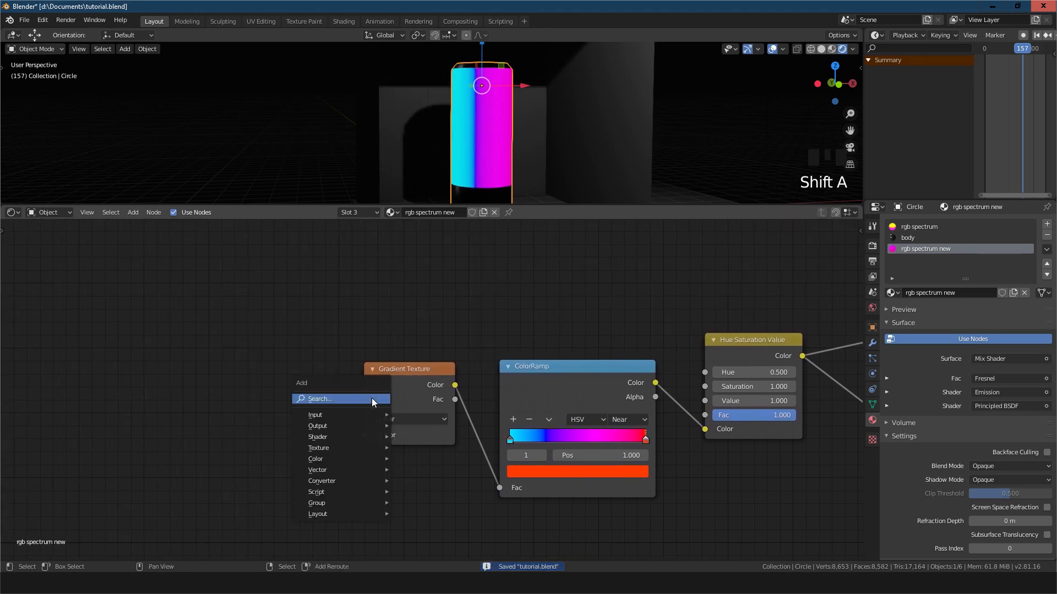
click(372, 398)
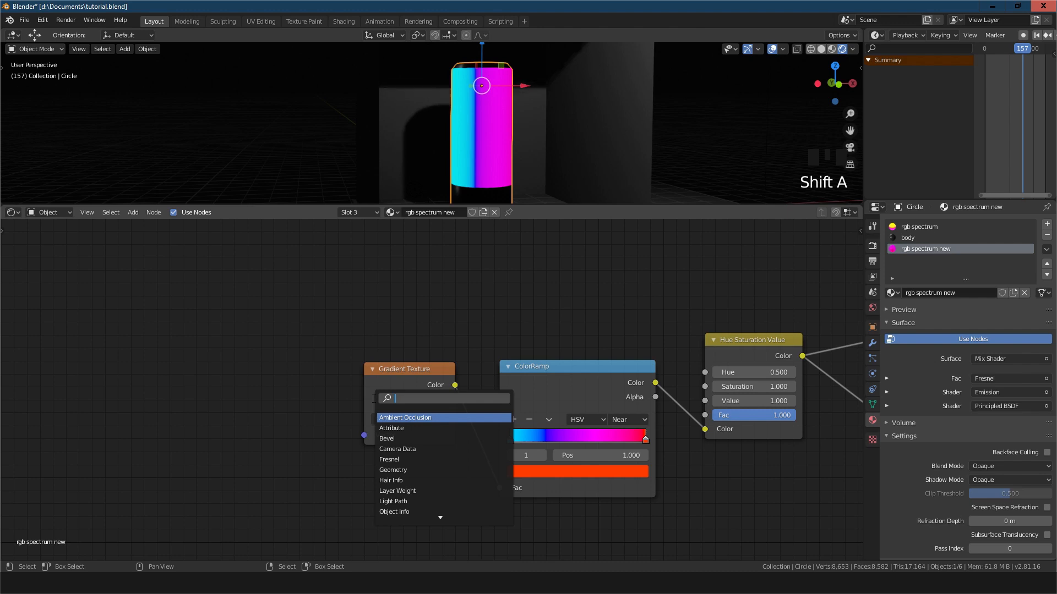
text(mapp)
key(Return)
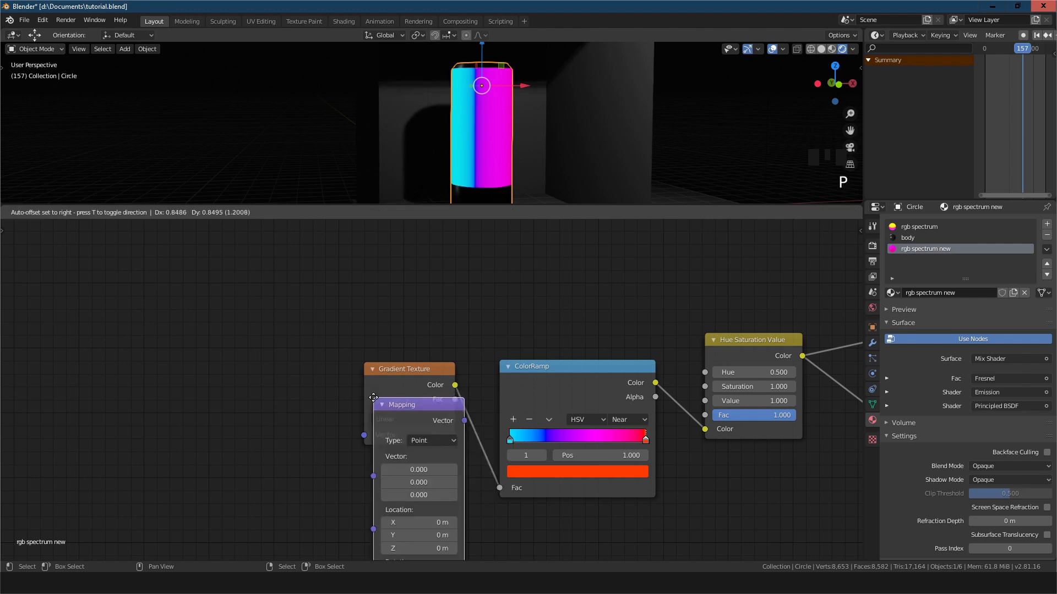
click(259, 354)
middle_drag(348, 340, 497, 335)
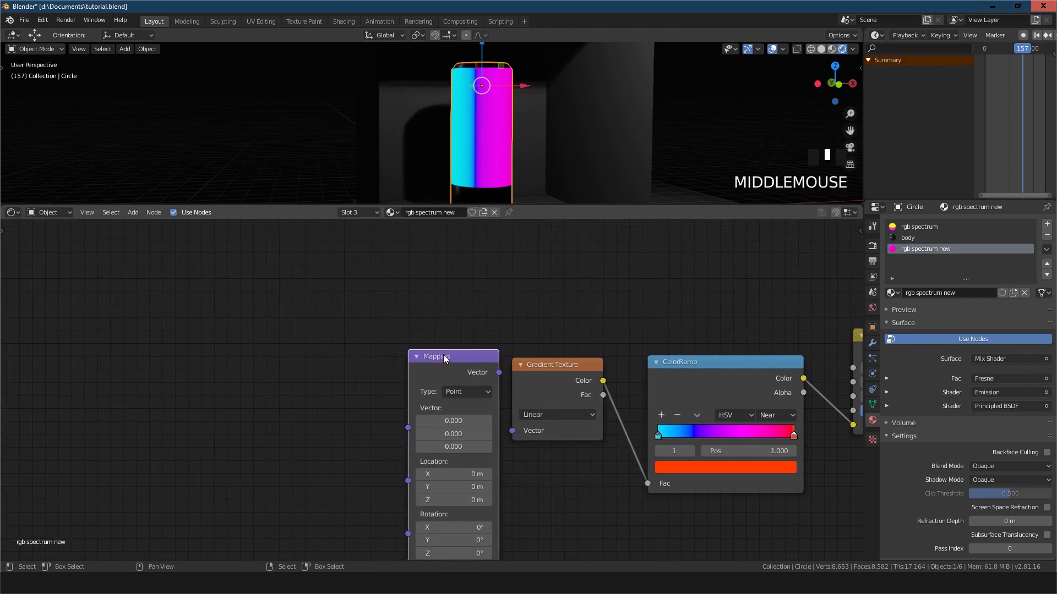
drag(445, 360, 414, 358)
Add a Texture Coordinate node before the Mapping node, with a wide gap between them
key(shift+a)
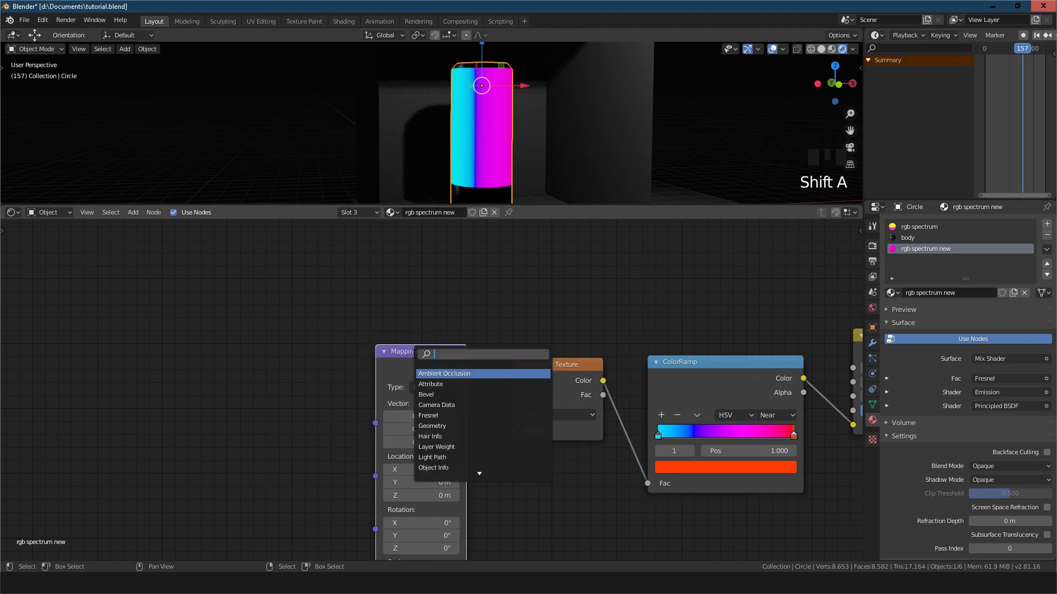
text(tex)
key(Return)
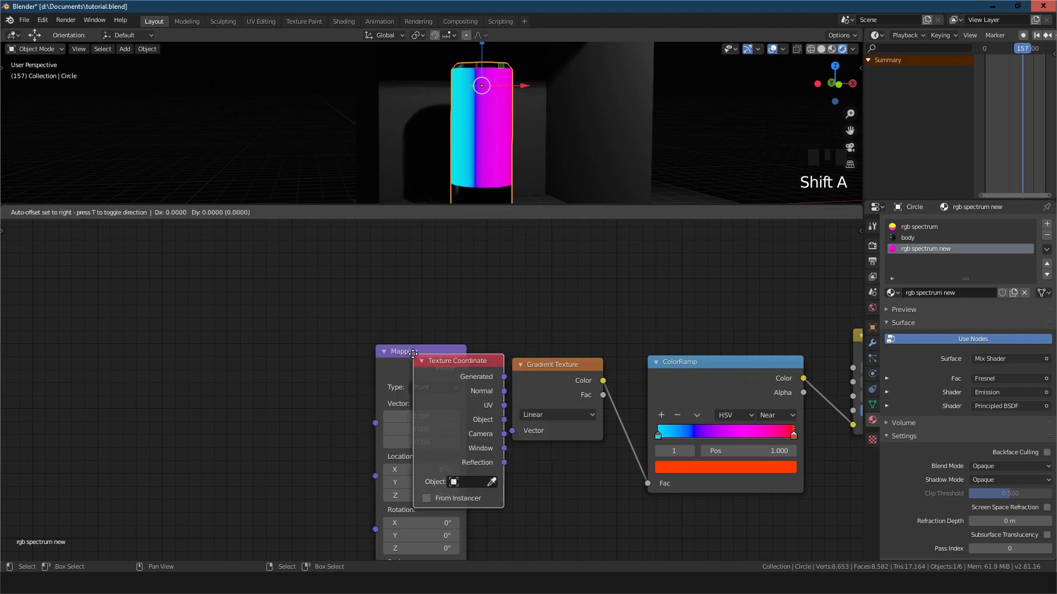
click(242, 349)
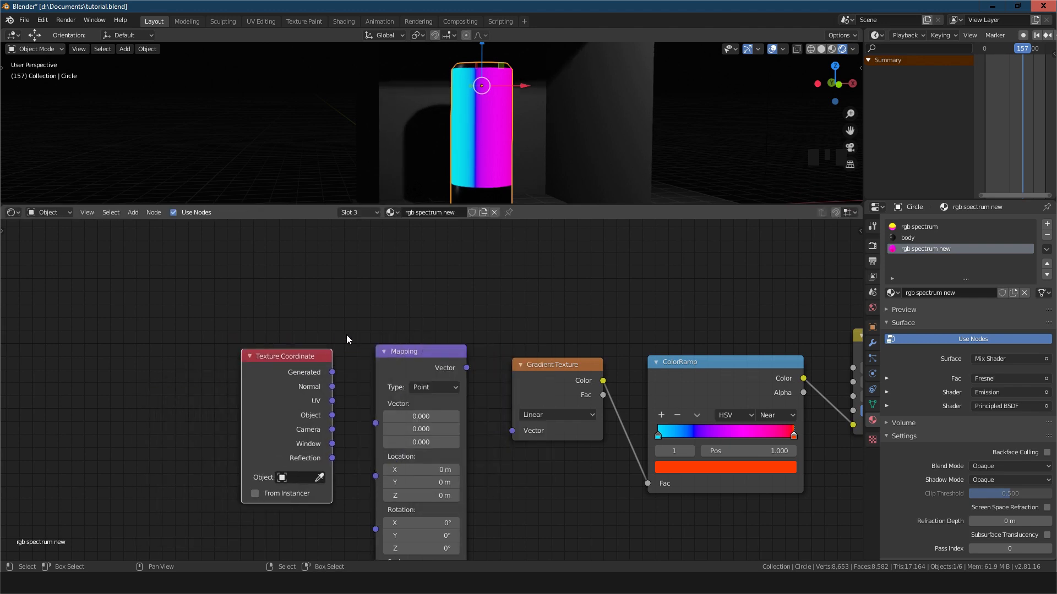
middle_drag(348, 340, 354, 278)
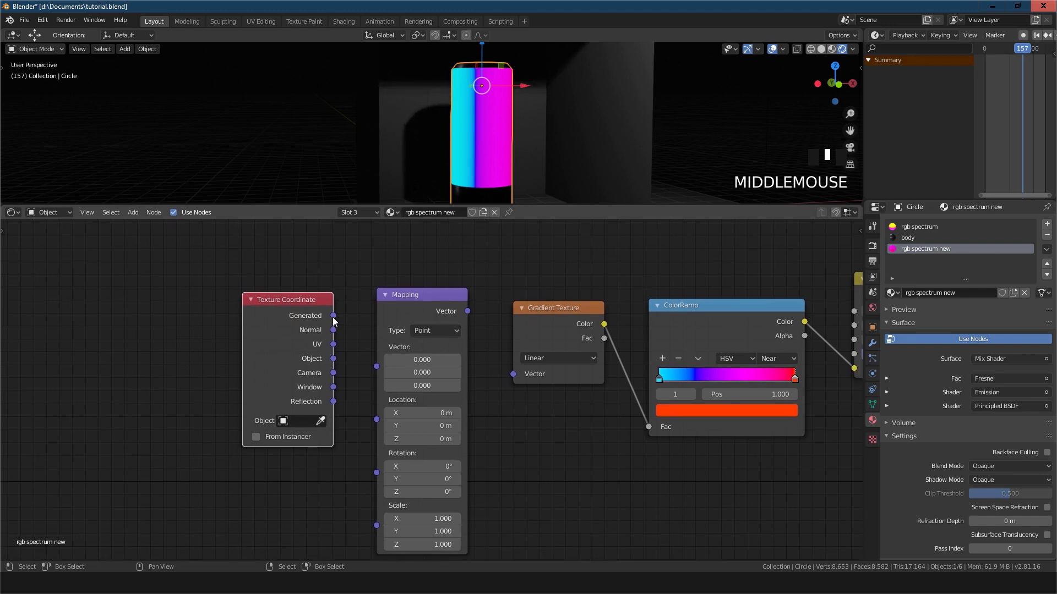
drag(333, 316, 363, 318)
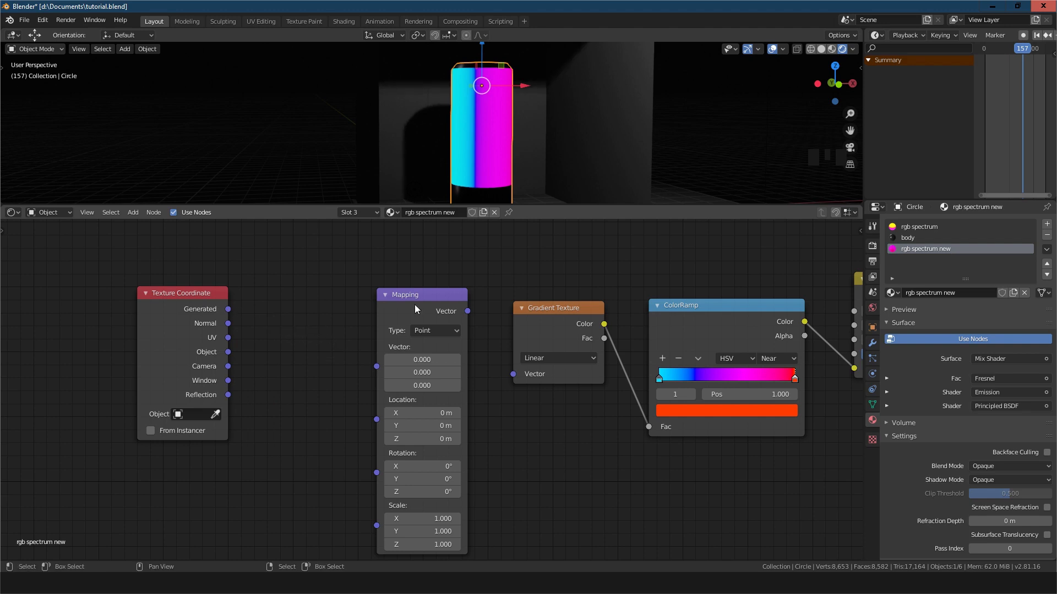
Set the Mapping type to Vector and link the Texture Coordinate's Generated output to its Vector input, moving Mapping closer to Texture Coordinate
click(441, 329)
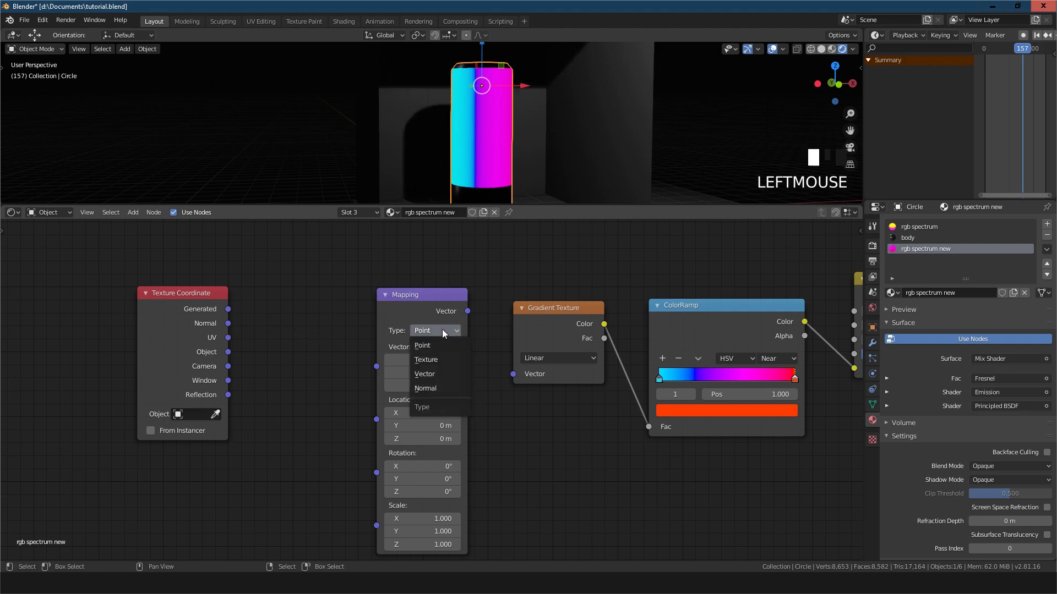
click(436, 373)
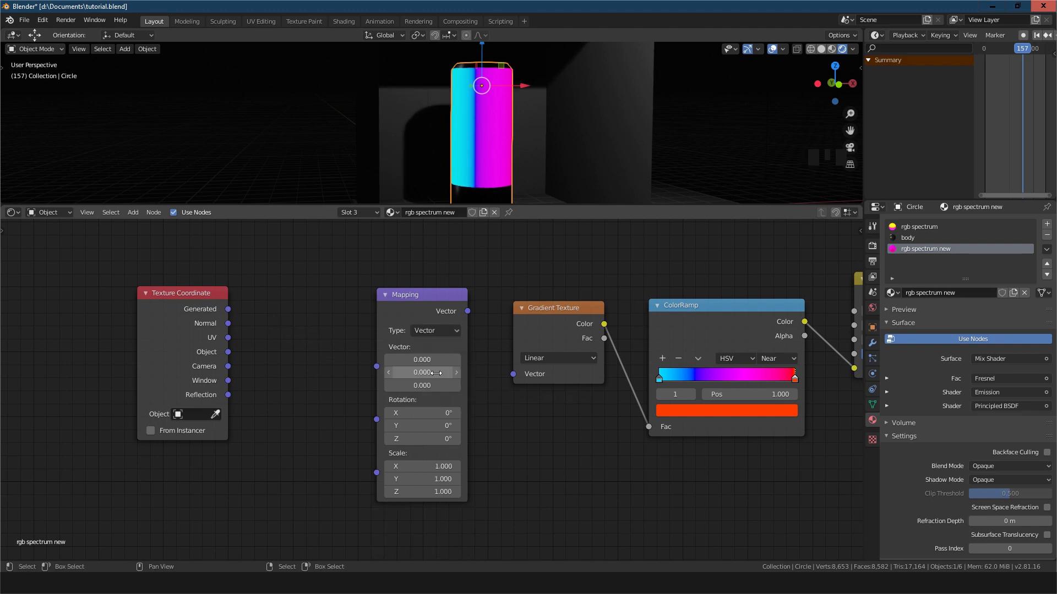
drag(229, 309, 386, 371)
drag(410, 299, 358, 295)
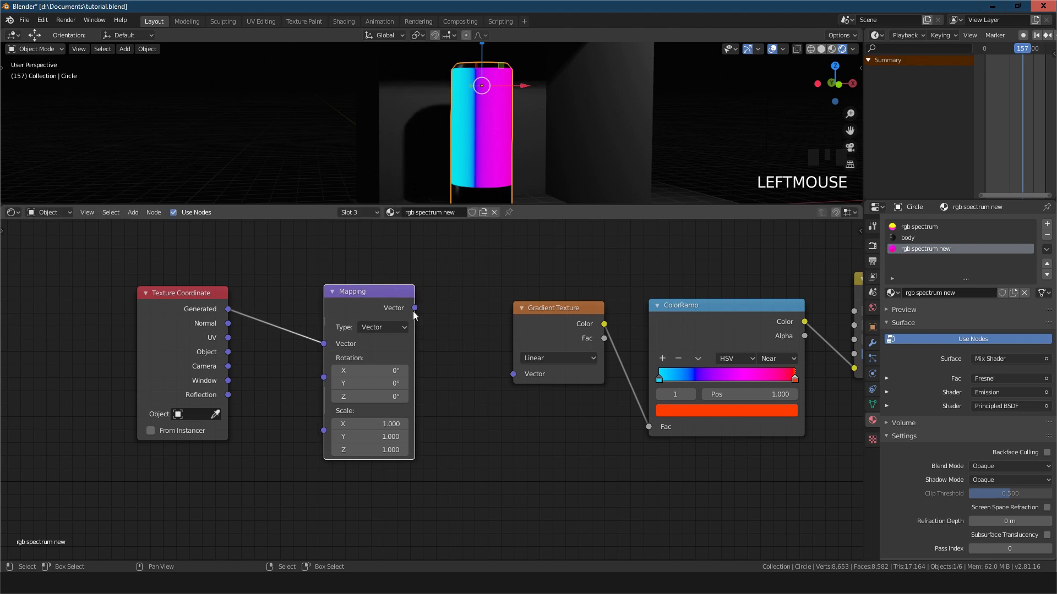
Link the Mapping node's Vector output to the Gradient Texture's Vector input and set the Mapping Y rotation to 90°
drag(417, 311, 513, 374)
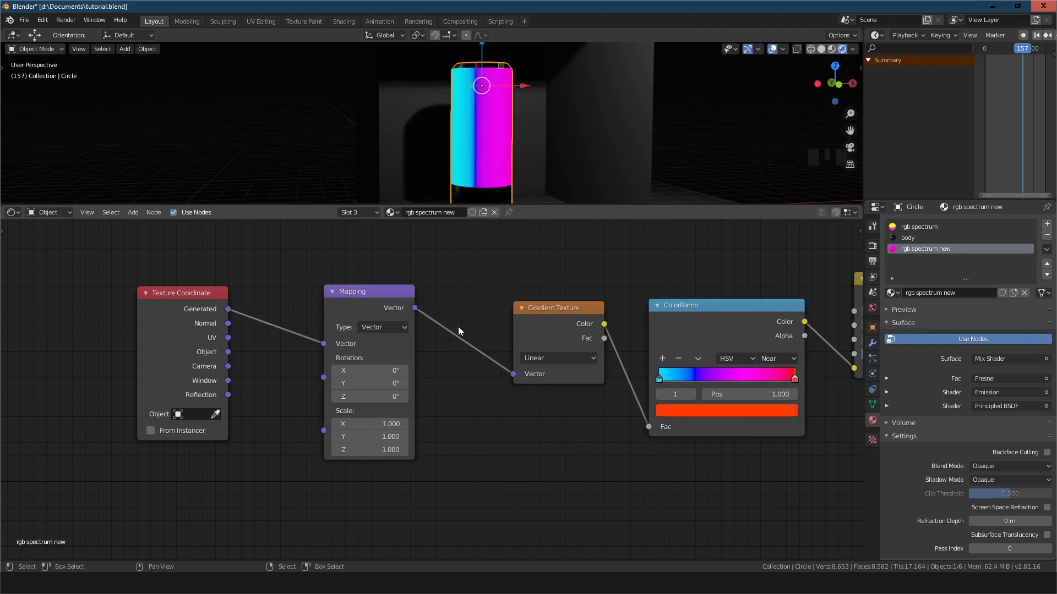
drag(395, 384, 496, 383)
drag(395, 383, 396, 383)
click(382, 384)
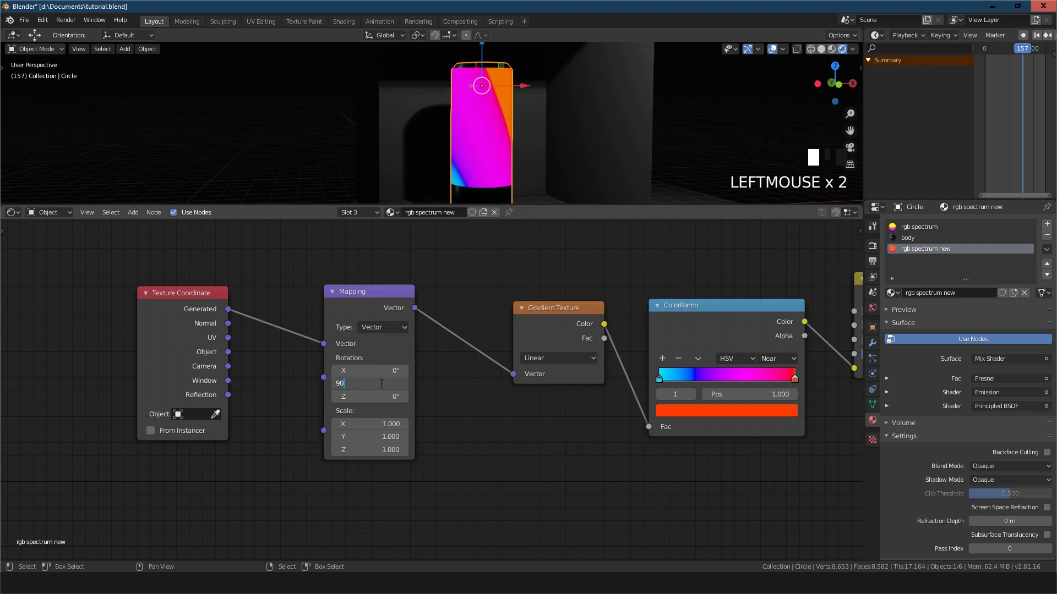
key(Return)
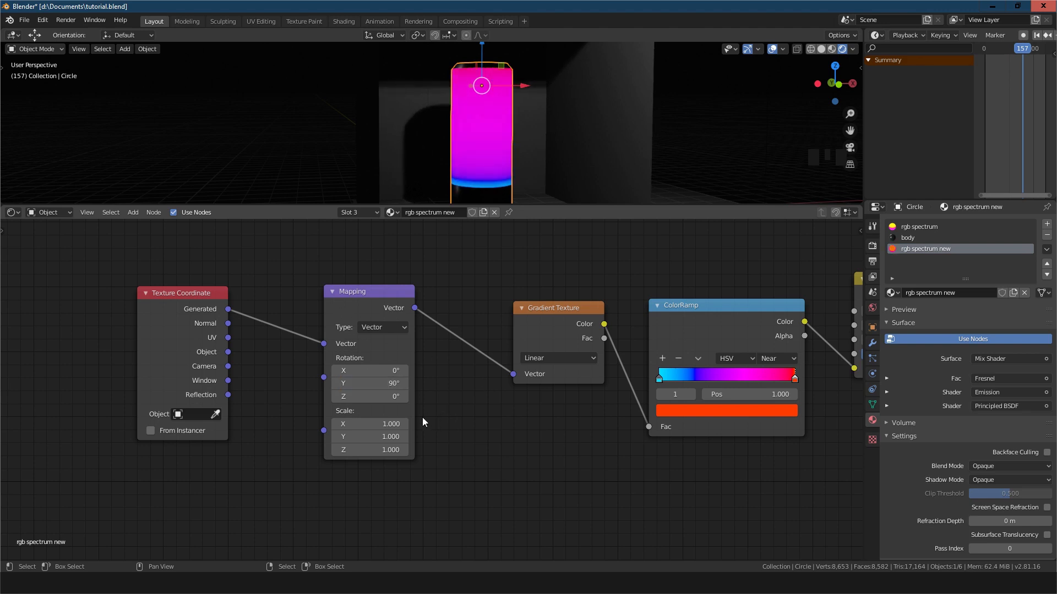
Set the Mapping node's Z scale to 0.8 and move the Gradient Texture node slightly closer to Mapping
click(396, 450)
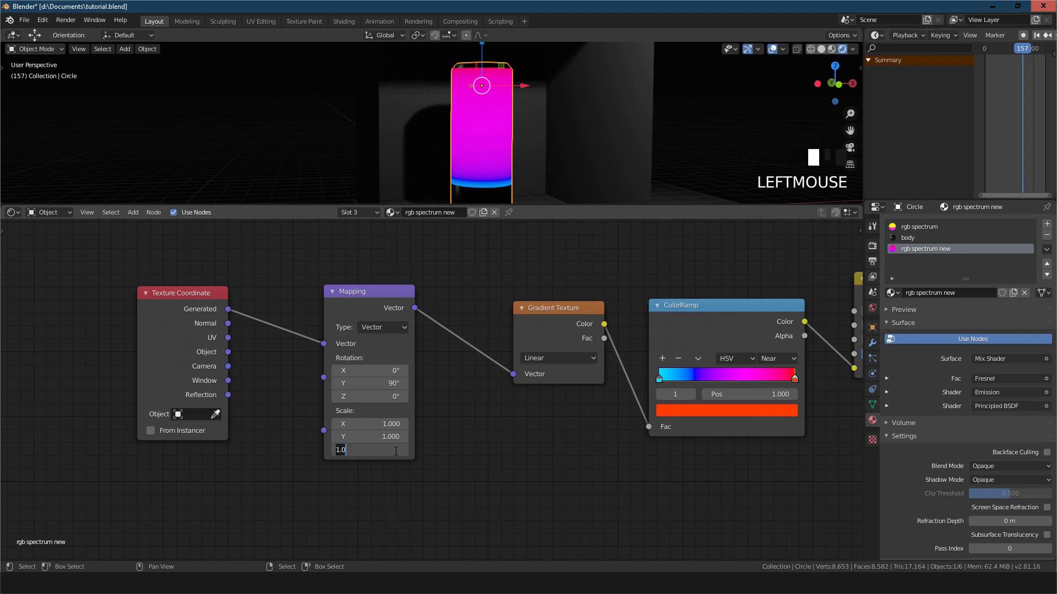
key(BackSpace)
text(.8)
key(Return)
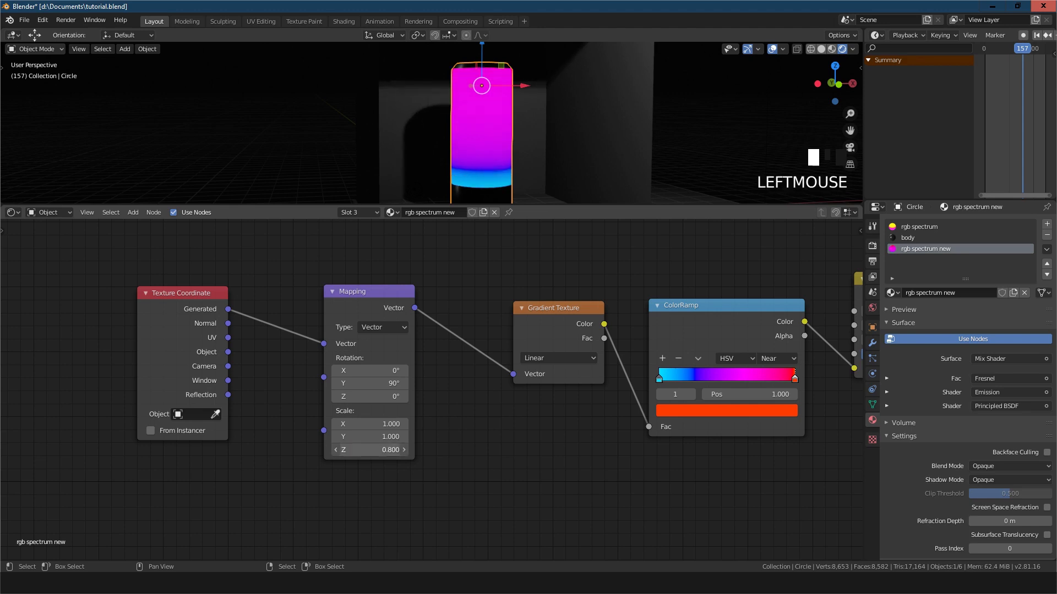
mouse_move(386, 450)
mouse_down()
mouse_move(336, 451)
mouse_move(369, 451)
mouse_up()
click(391, 451)
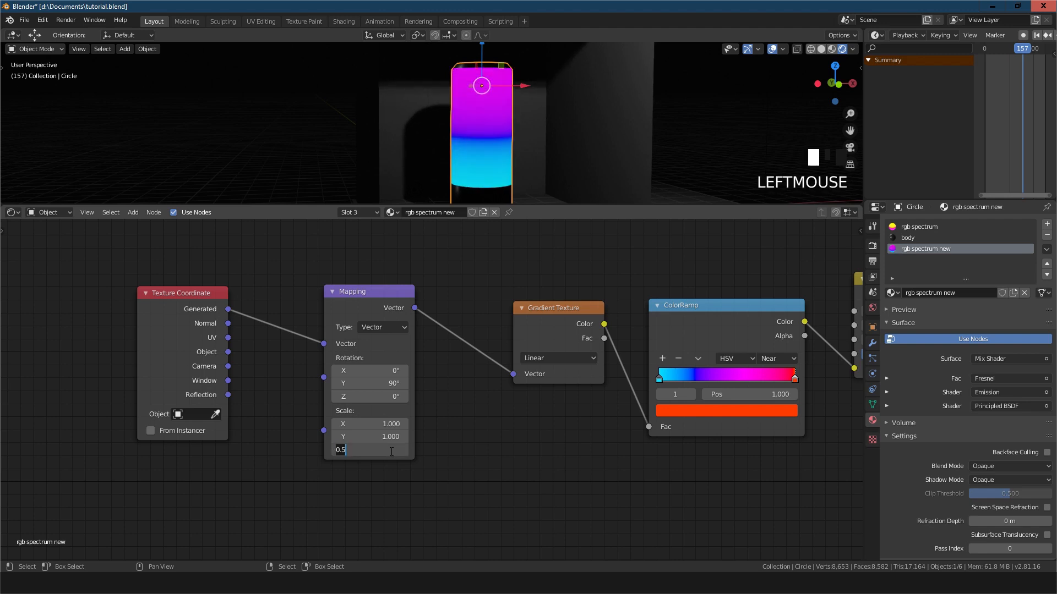
text(.8)
key(Return)
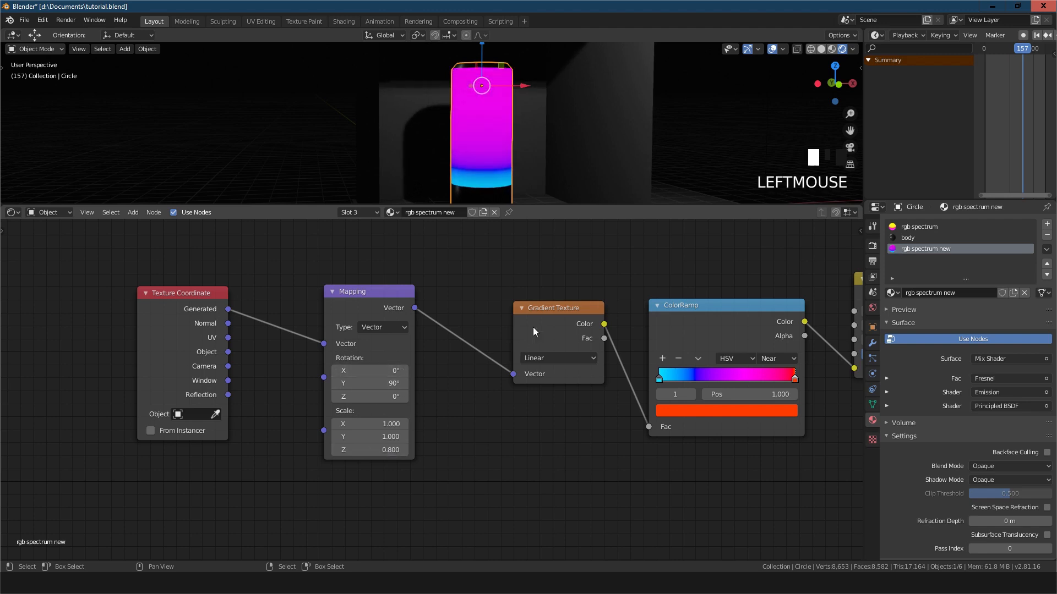
drag(544, 309, 522, 316)
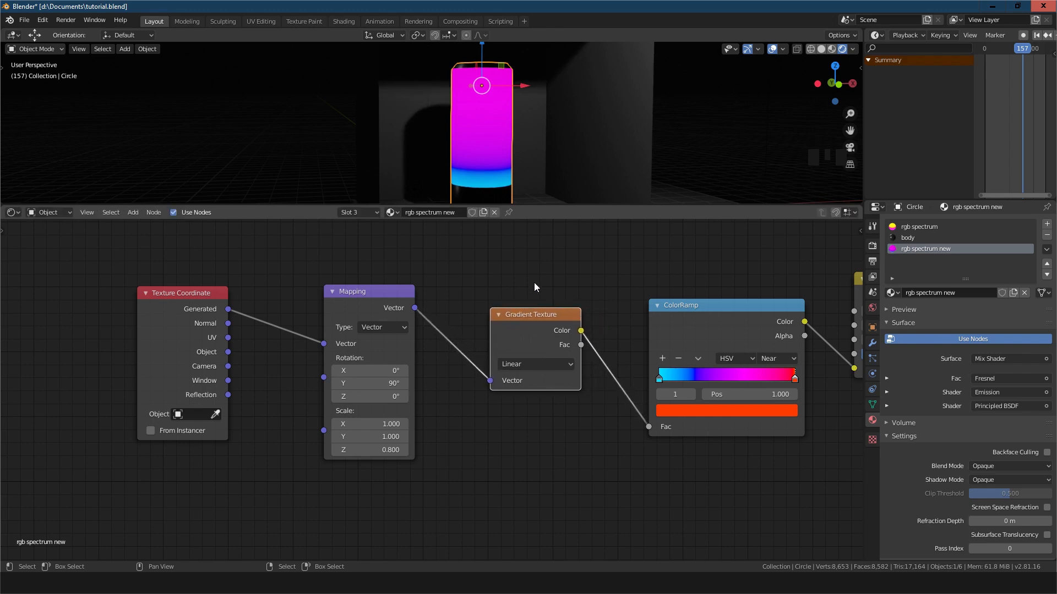
middle_drag(535, 280, 446, 387)
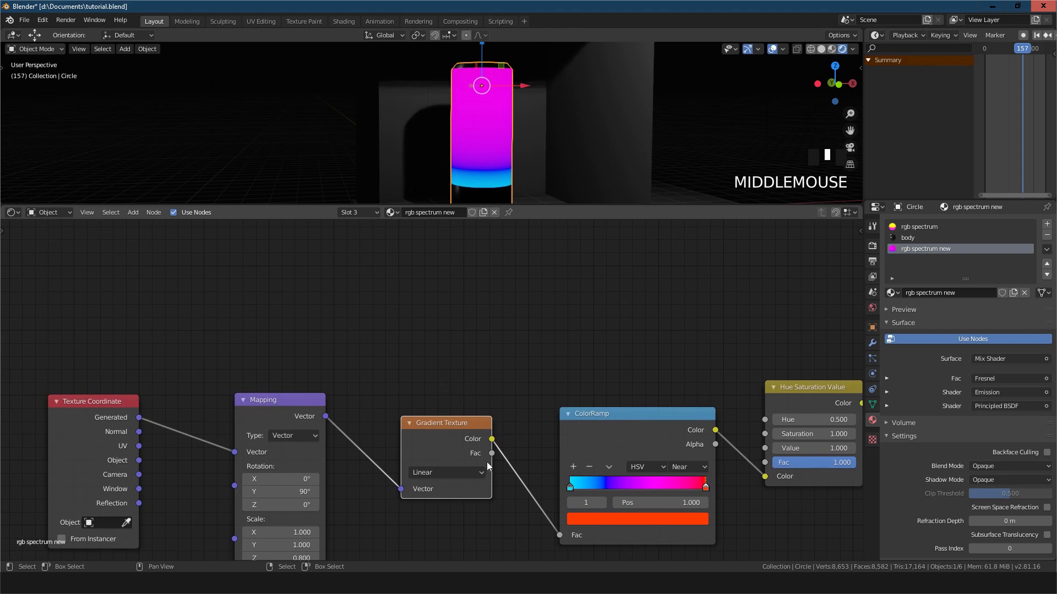
Switch to Notepad, add the line "now want to animated this color" below "let start", and minimize the note
key(alt+Tab)
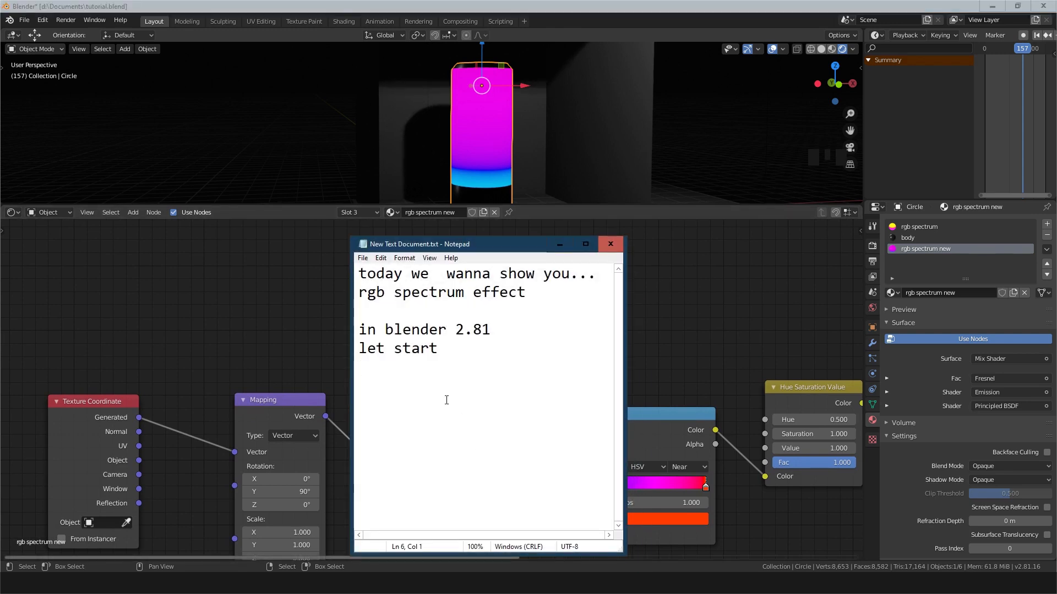
text(now )
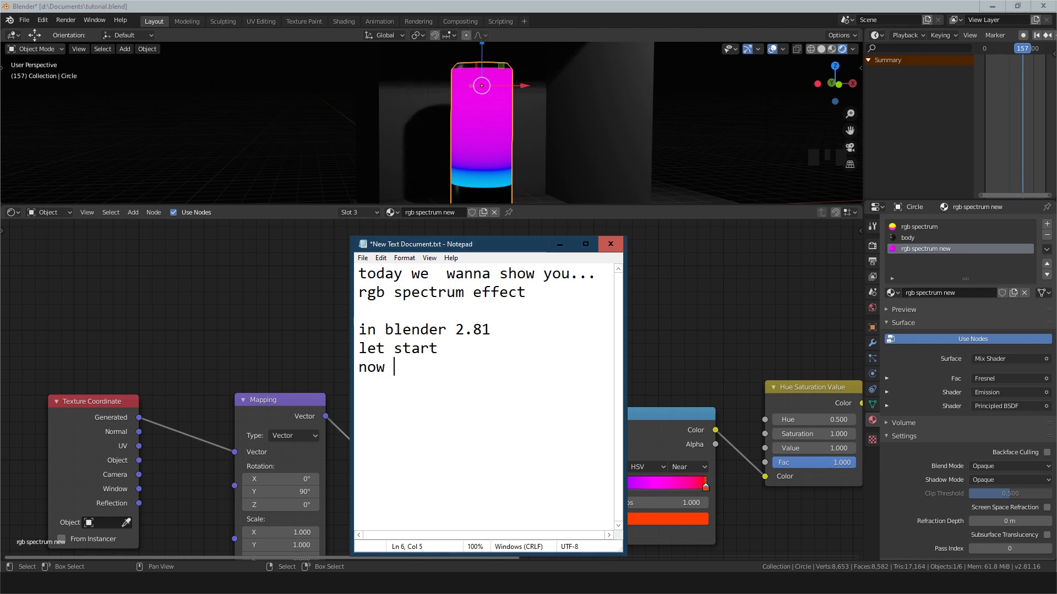
text(want t)
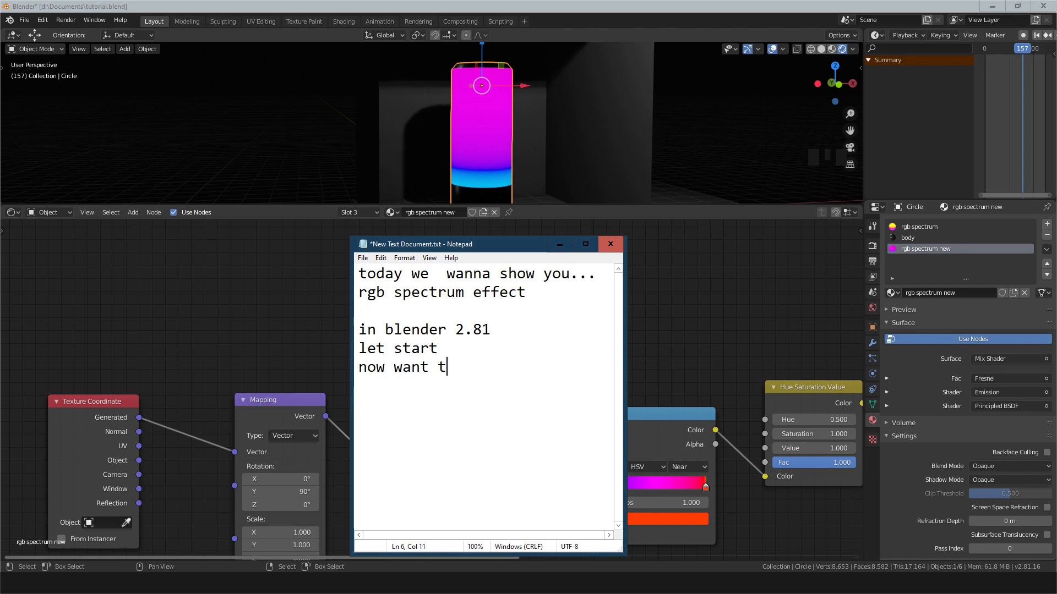
text(o animated this )
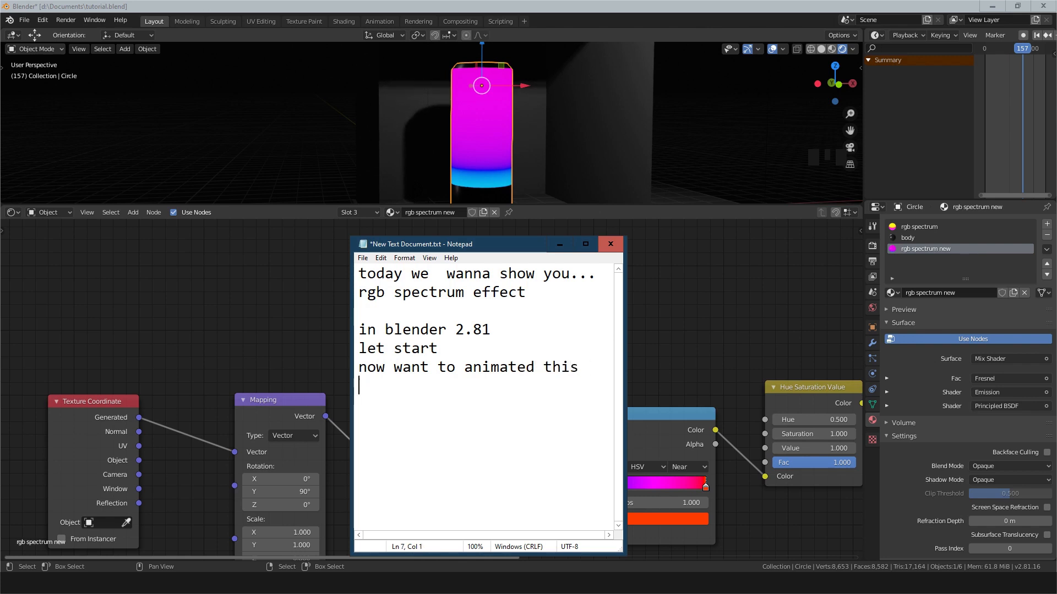
text(color)
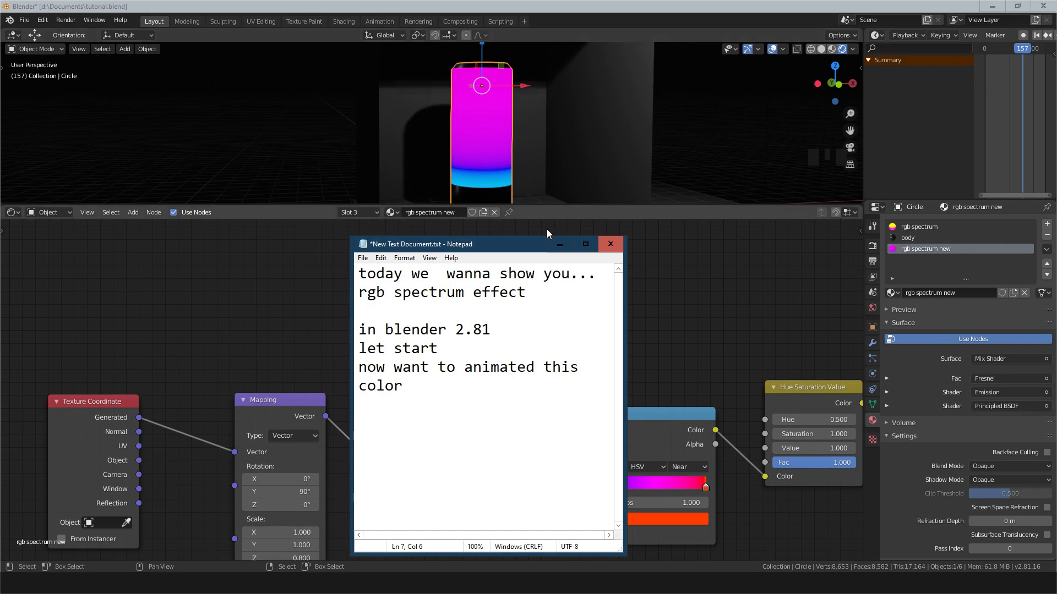
click(559, 245)
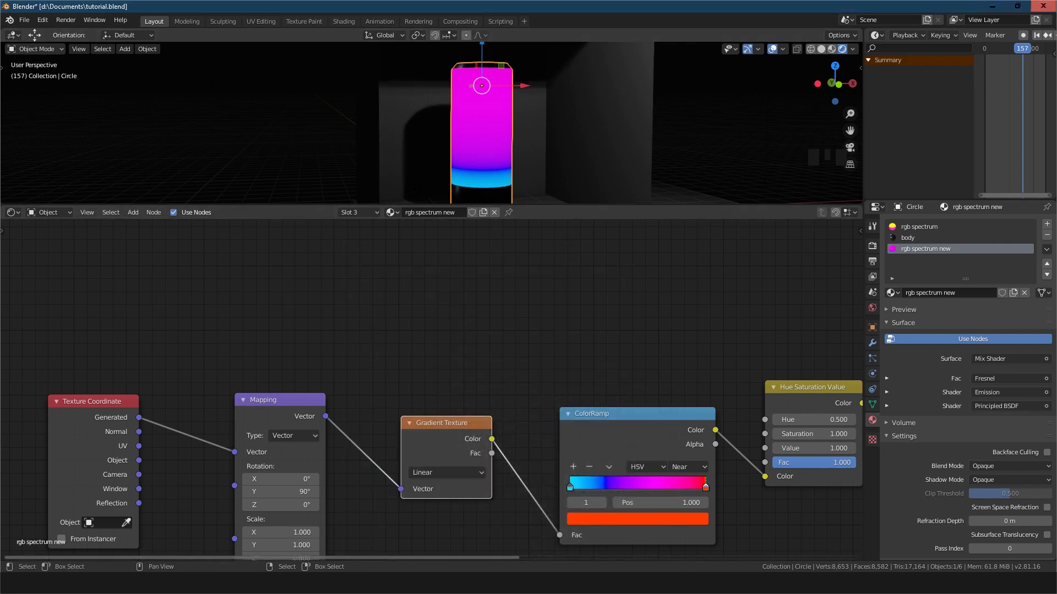
Switch to the browser and replay the JBL Pulse 3 video section showing the speaker's light changing color, then minimize it
click(237, 584)
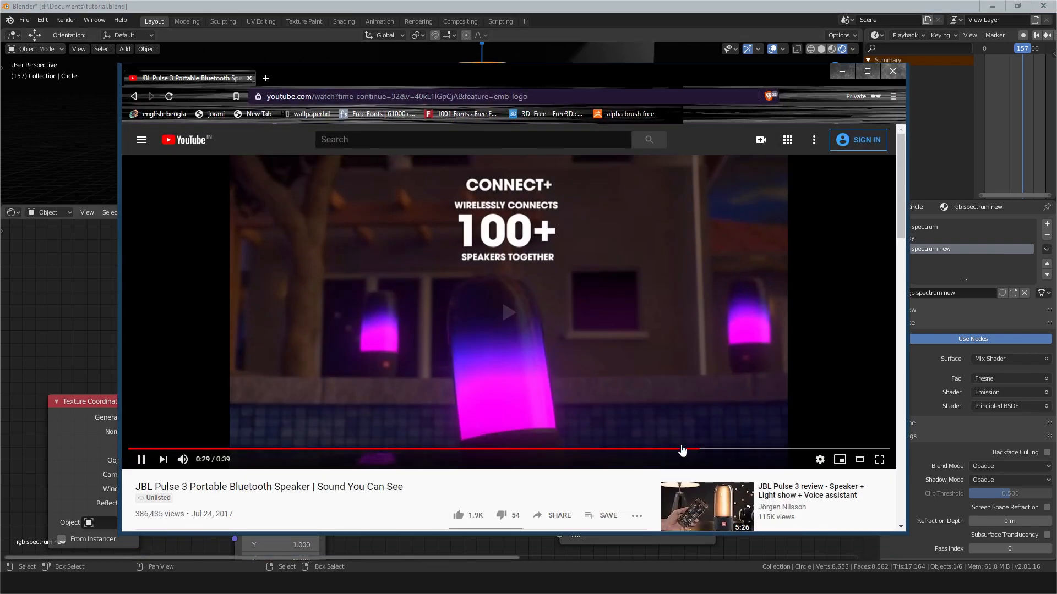
click(640, 450)
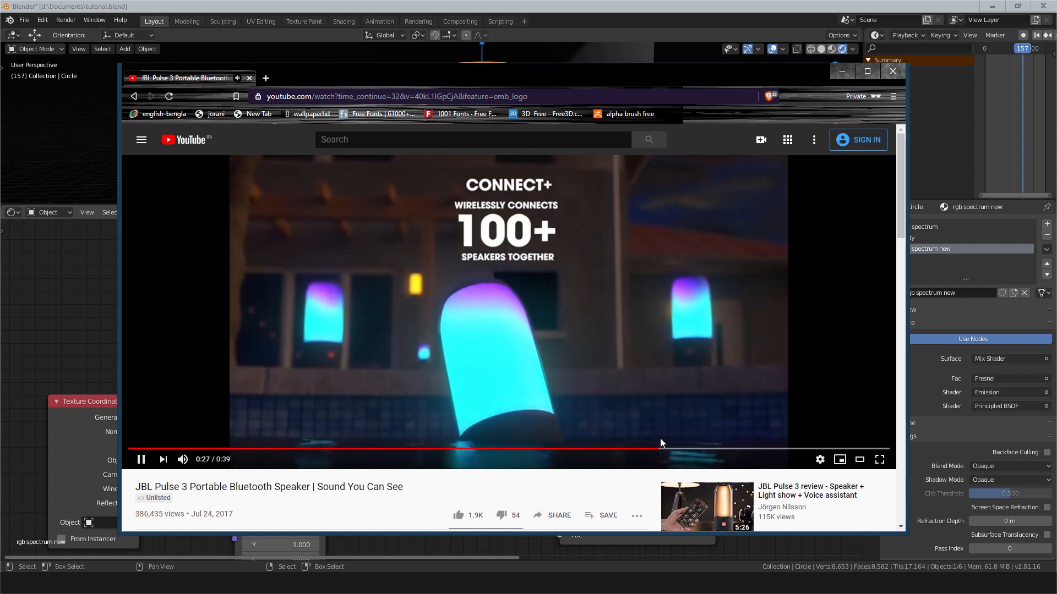
click(748, 279)
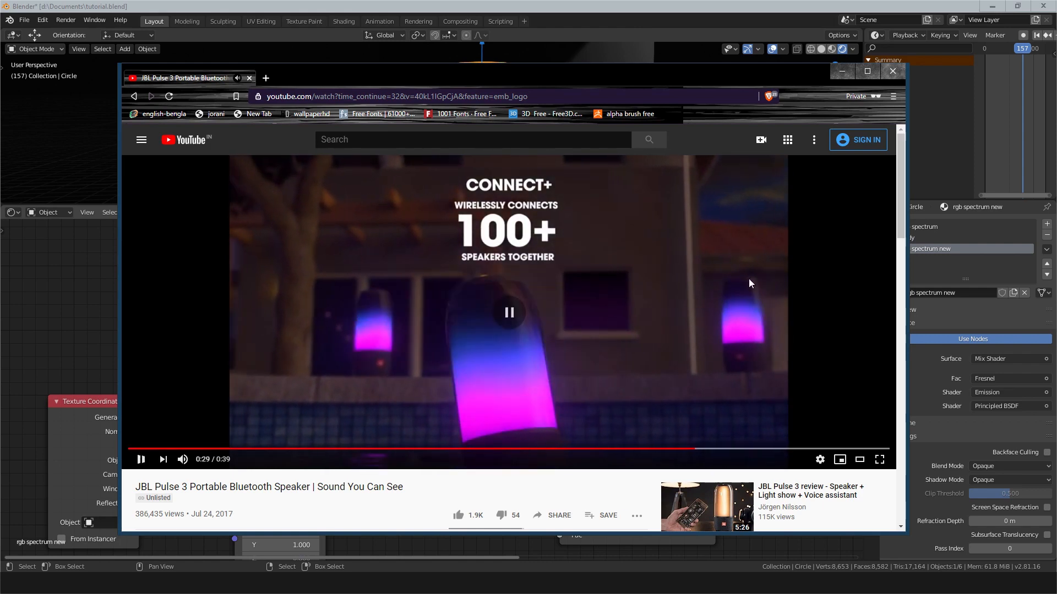
click(843, 71)
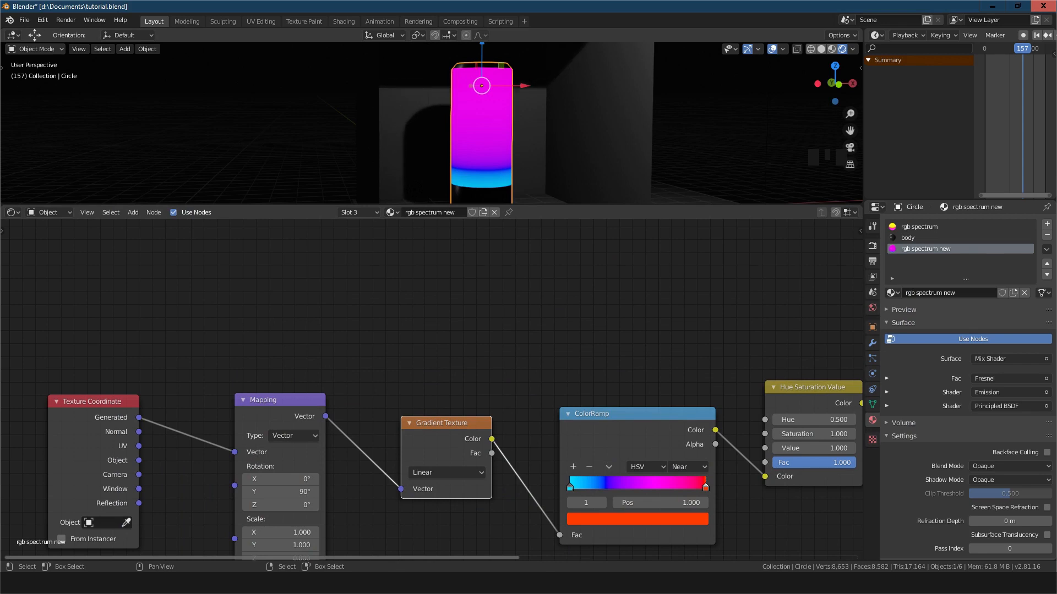
Switch to Notepad, continue the note after "color" with "with linear animation effect", and return to Blender
click(606, 583)
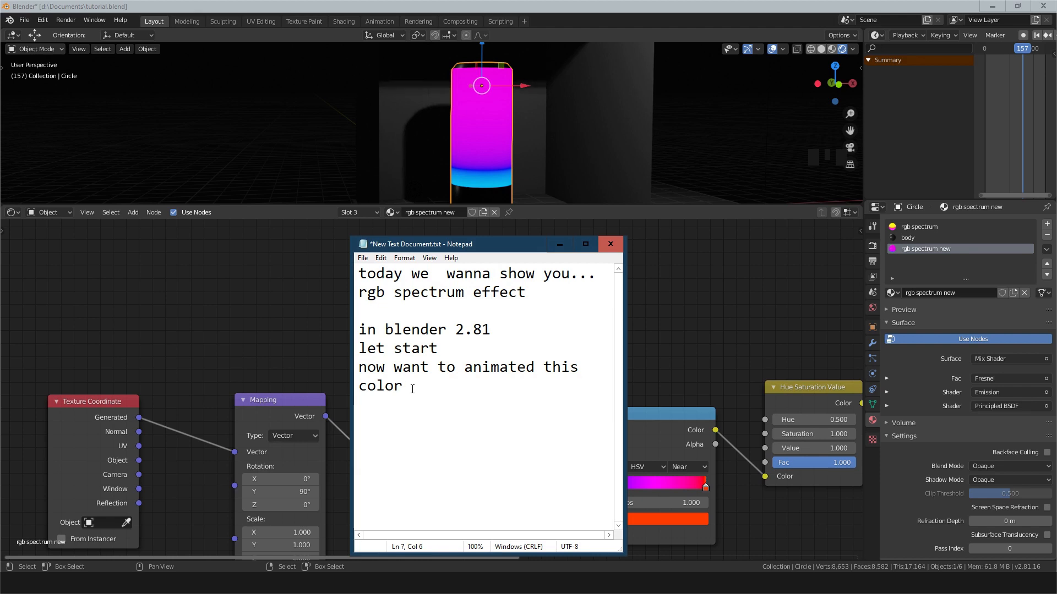
text(with li)
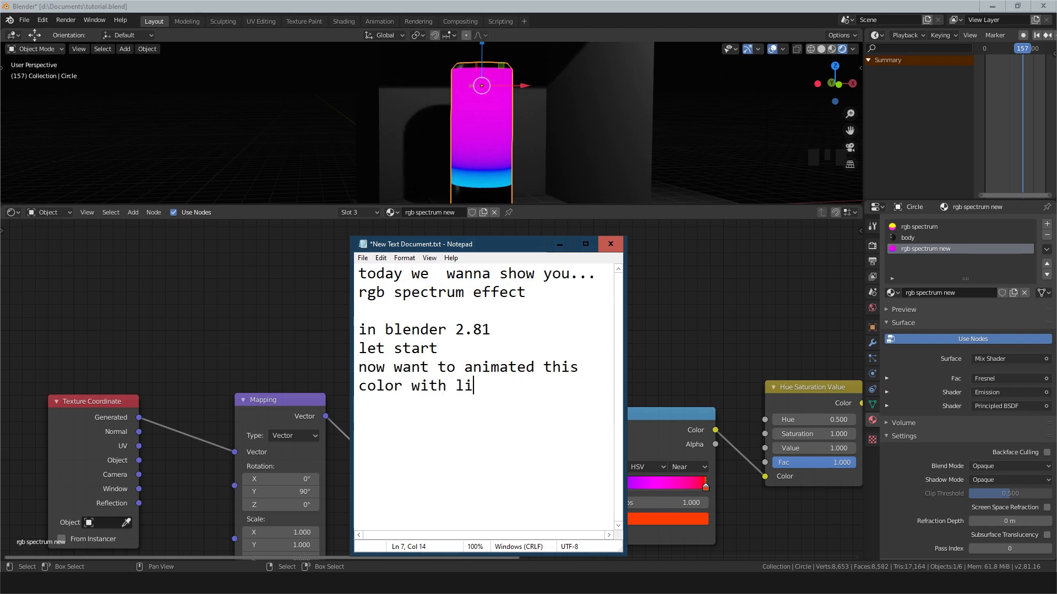
text(near )
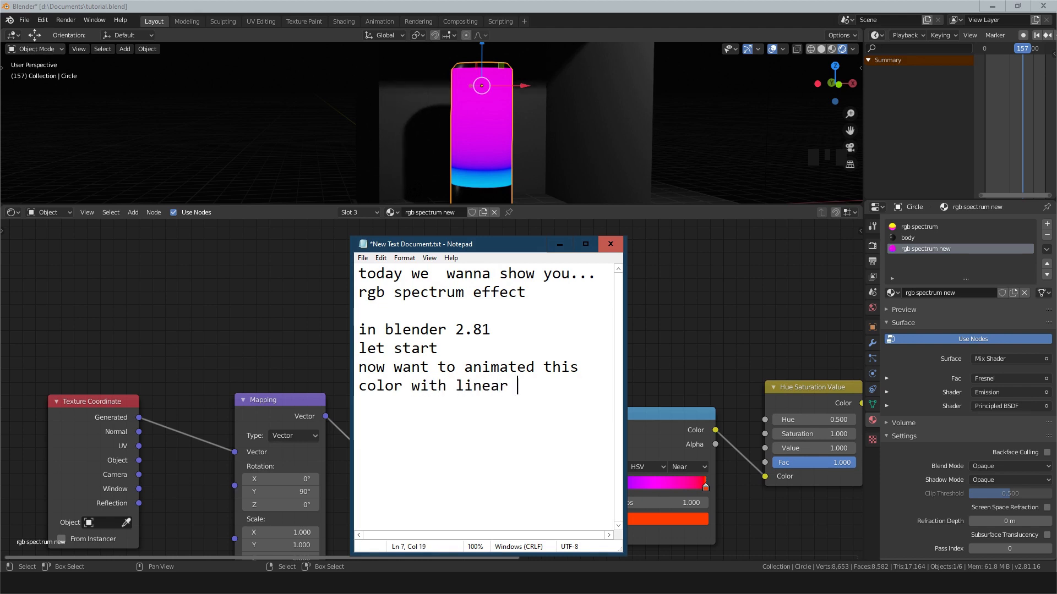
text(animation effect)
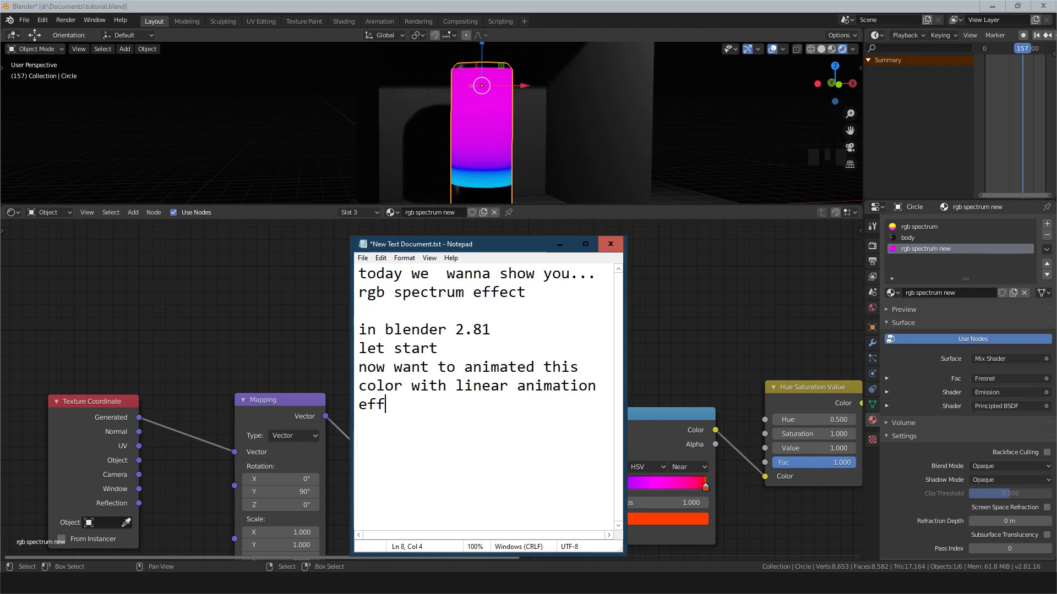
click(560, 244)
Add a Math node above the ColorRamp and link its Value output to the Hue input of Hue Saturation Value
middle_drag(484, 324, 321, 359)
middle_drag(464, 349, 528, 359)
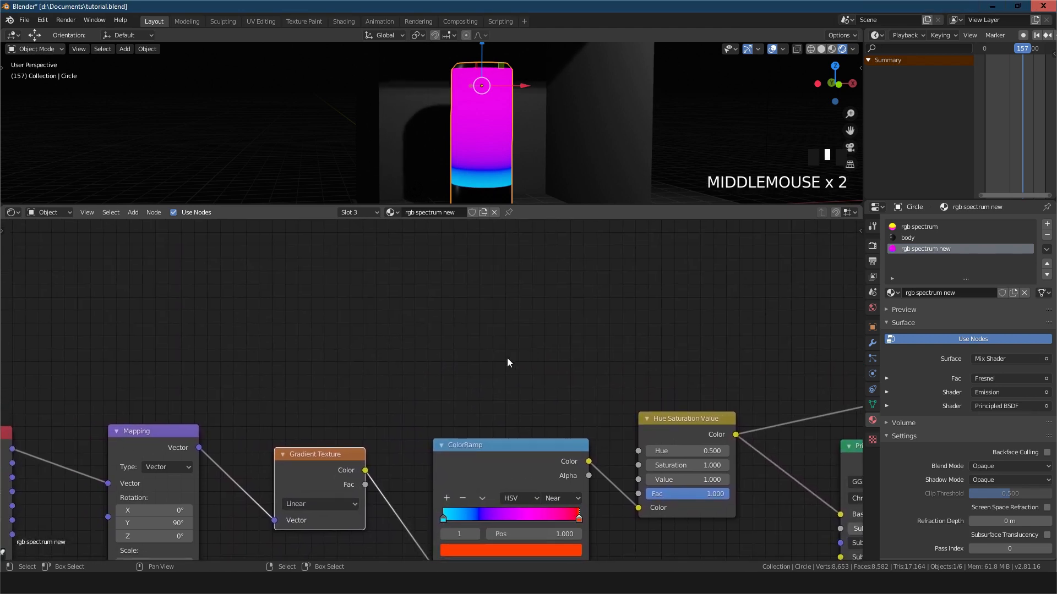
key(shift+a)
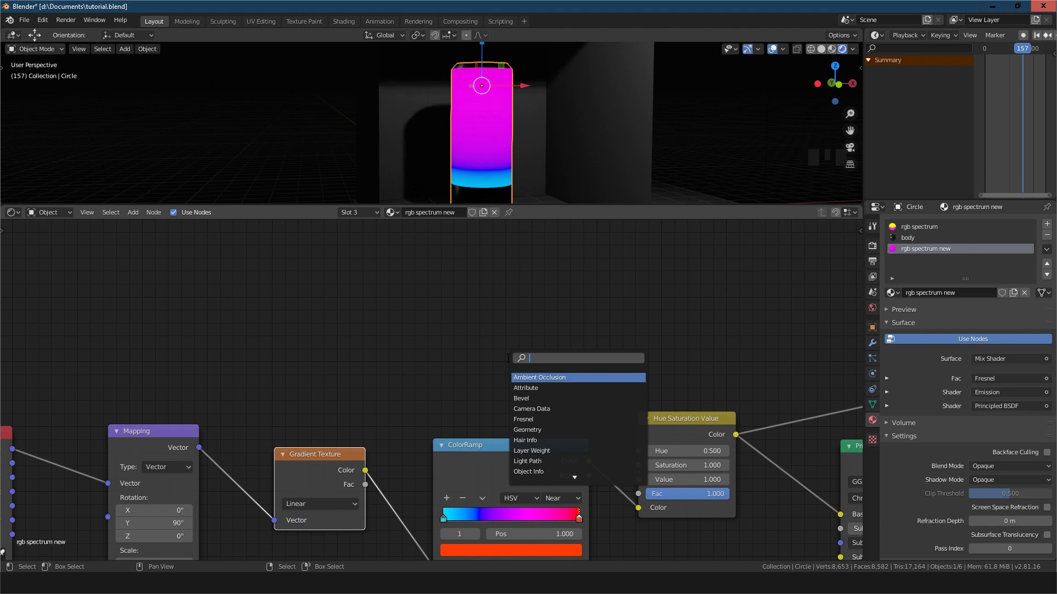
text(math)
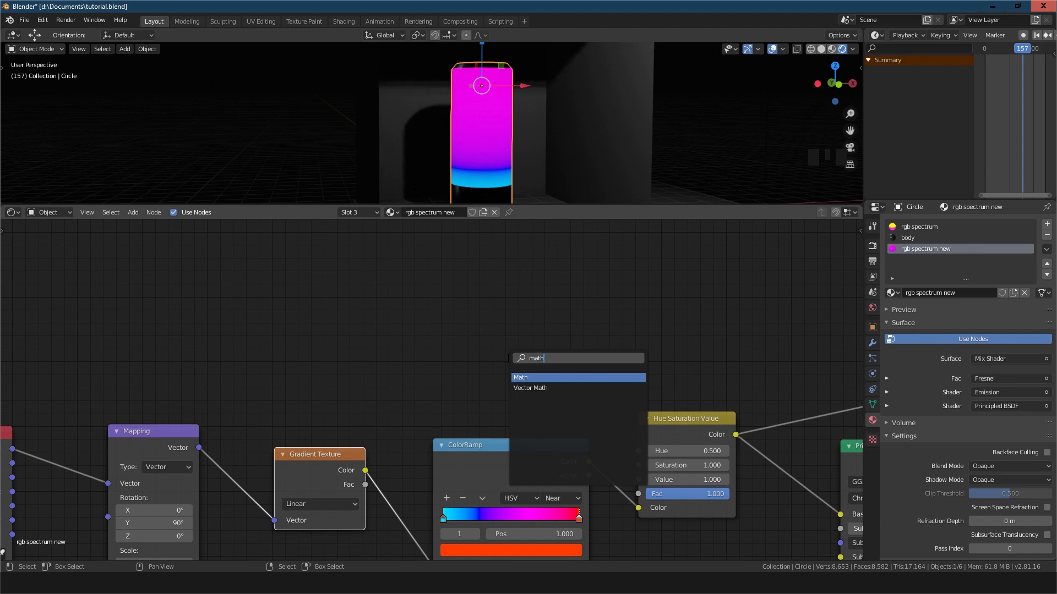
key(Return)
drag(507, 358, 456, 306)
drag(547, 328, 638, 451)
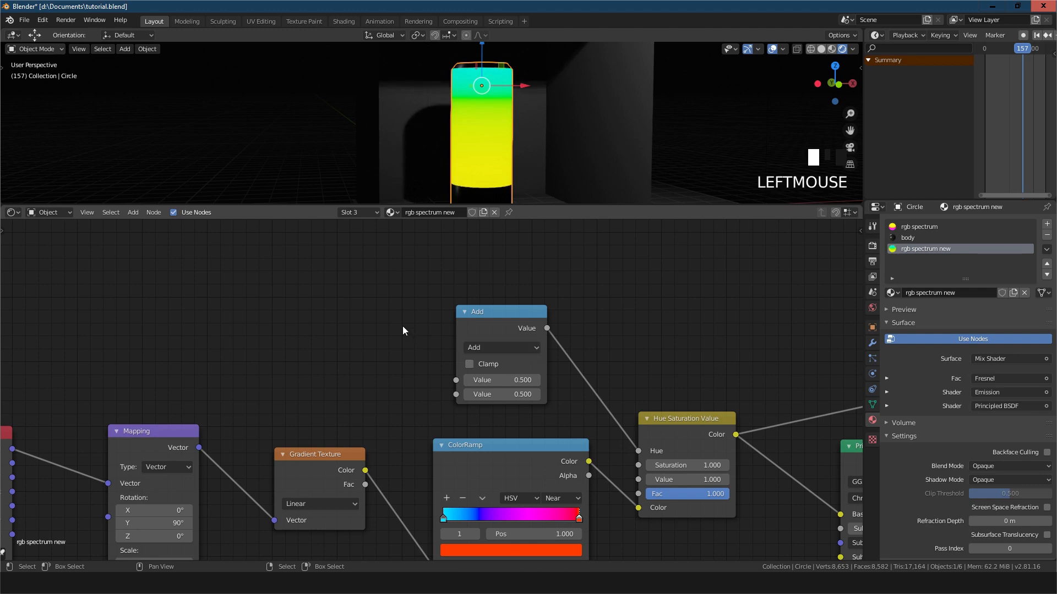
Add a Value node before the Add node, link it to the first Value input, and set the second value to 10
key(shift+a)
text(valu)
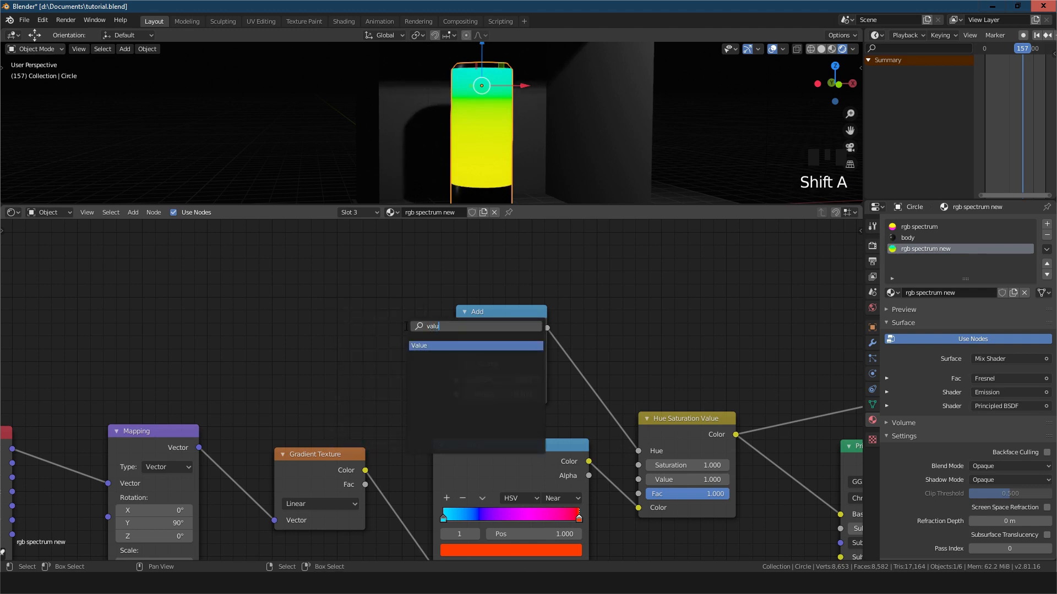
key(Return)
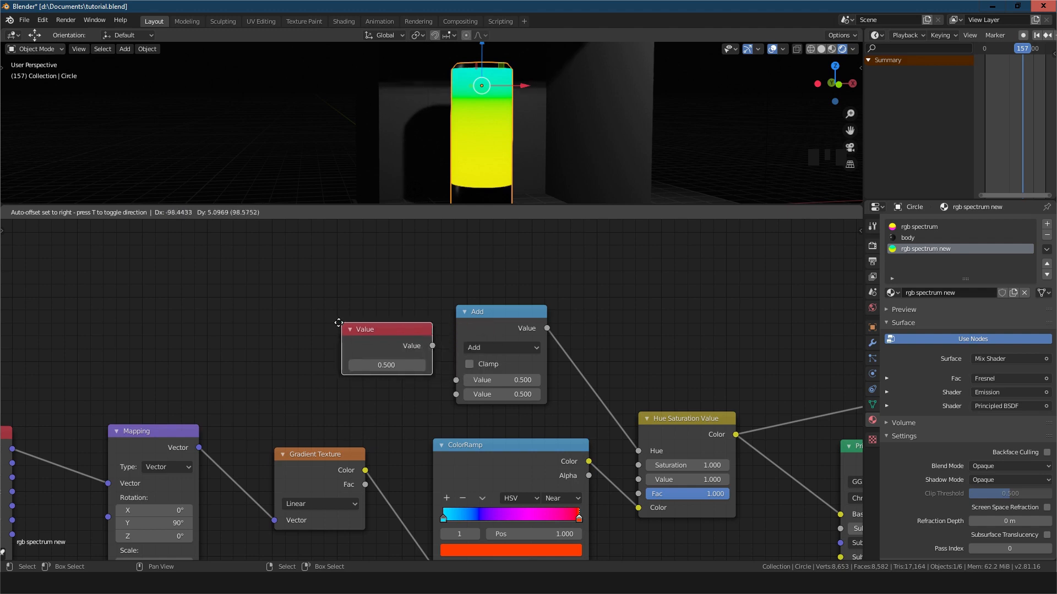
click(291, 313)
drag(382, 336, 511, 395)
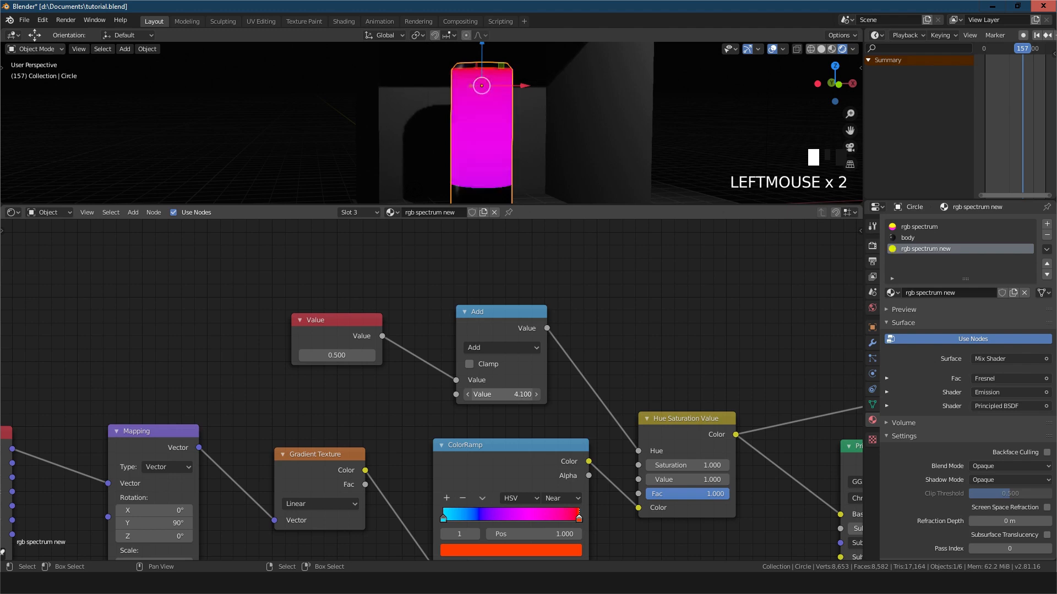
click(492, 394)
text(5.110)
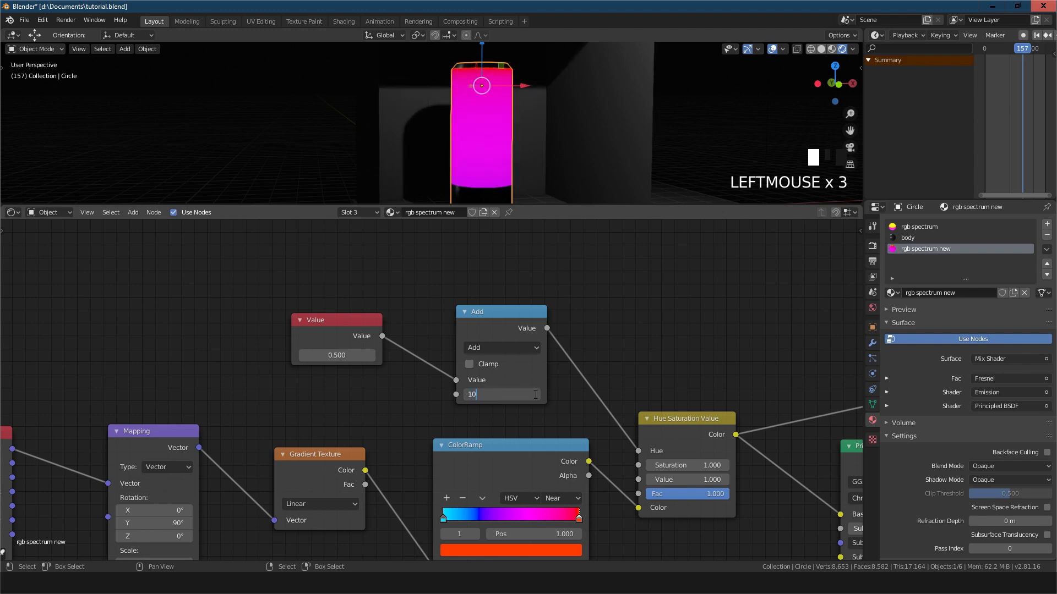
key(Return)
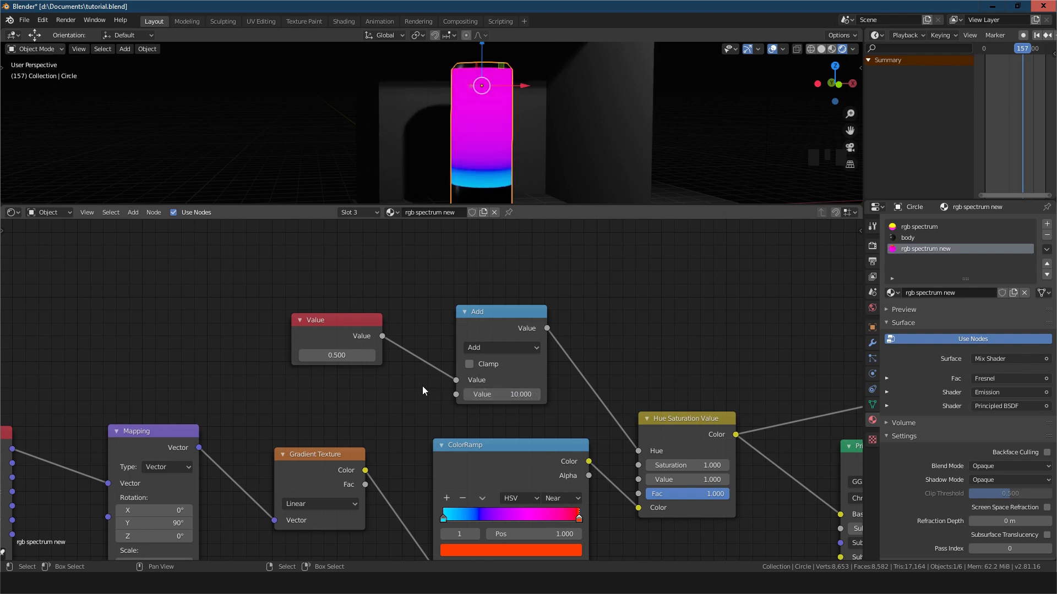
Raise and lower the Value node's number in 0.1 increments to preview the hue shift on the speaker, ending at 0.6
click(374, 358)
click(375, 358)
click(374, 358)
click(375, 358)
click(371, 358)
click(371, 357)
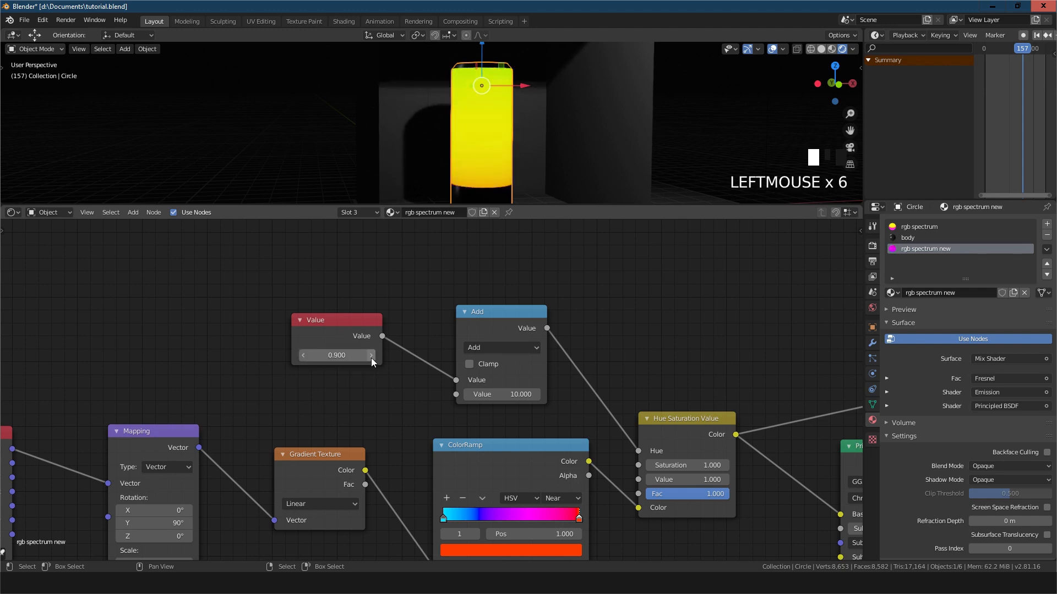
click(302, 357)
click(302, 356)
click(302, 356)
click(303, 356)
click(302, 357)
click(302, 356)
click(302, 356)
click(302, 356)
click(302, 356)
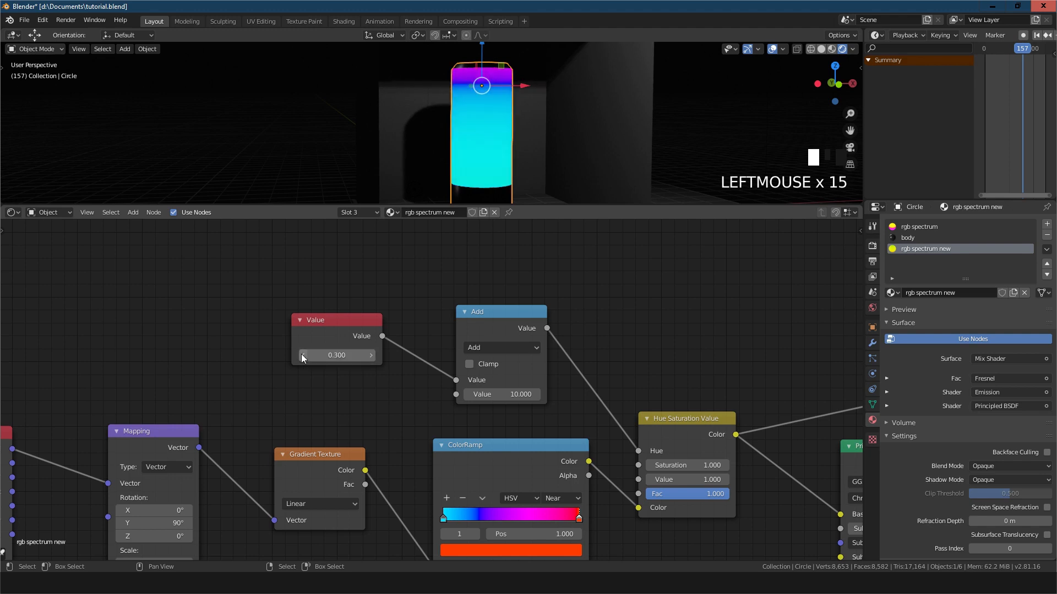
click(374, 356)
click(374, 356)
click(374, 356)
click(374, 355)
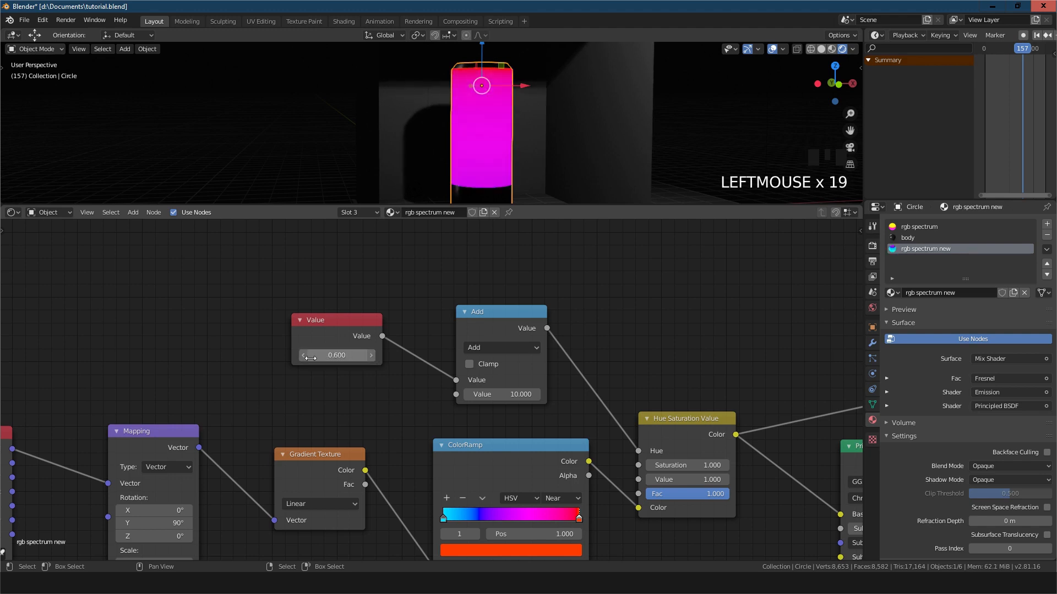
Step the Value node's number up to 1.9 in 0.1 increments to preview how the Add operation shifts the hue
click(374, 356)
click(303, 357)
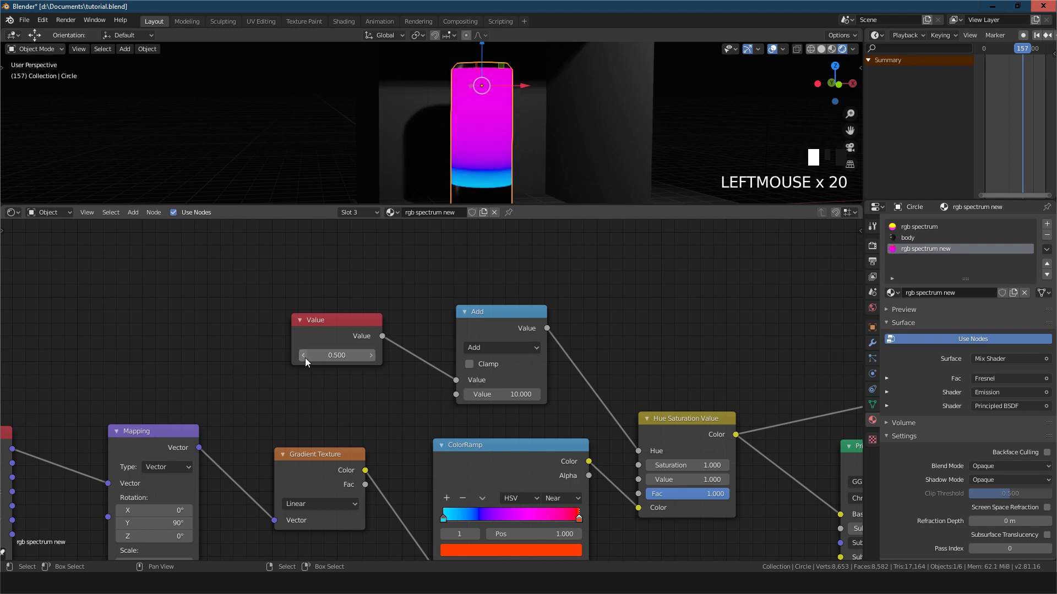
click(368, 355)
click(369, 355)
click(369, 355)
click(369, 355)
click(369, 355)
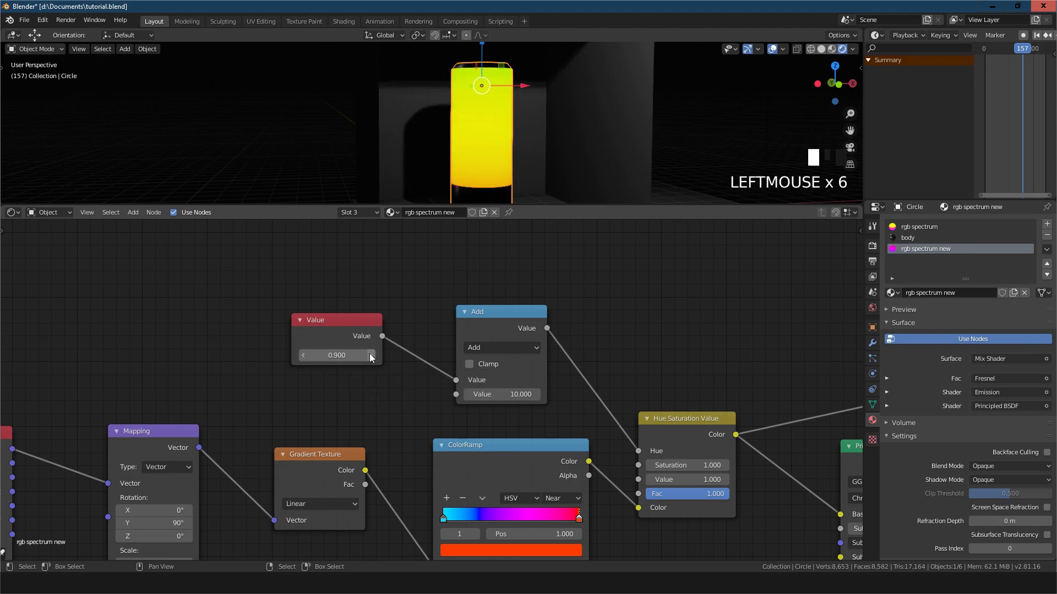
click(369, 355)
click(368, 355)
click(369, 355)
click(369, 355)
click(369, 355)
click(369, 355)
click(369, 355)
click(368, 355)
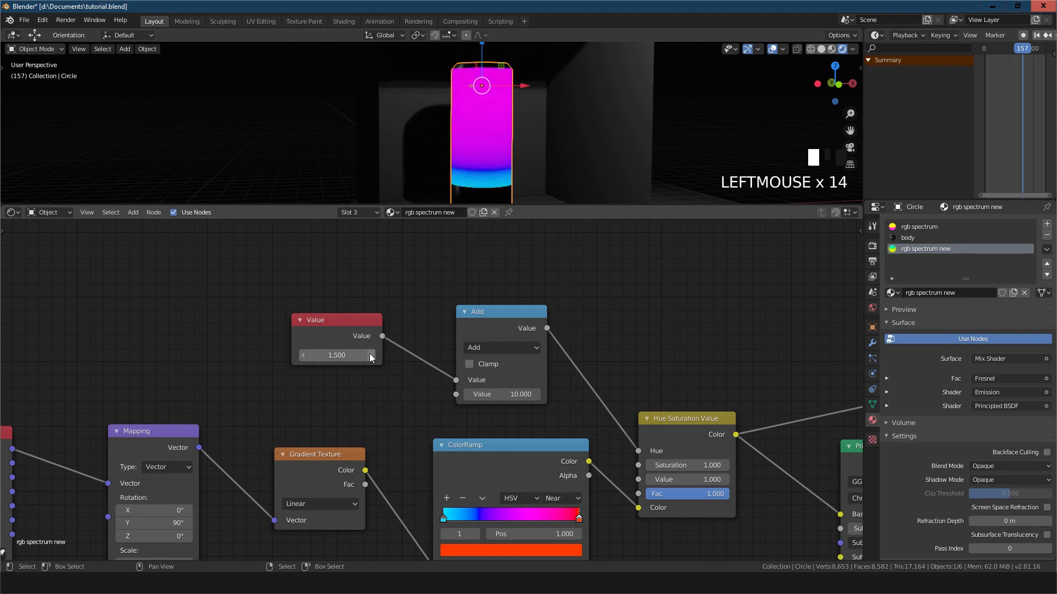
click(369, 355)
click(369, 355)
click(369, 355)
click(369, 355)
click(369, 355)
click(369, 355)
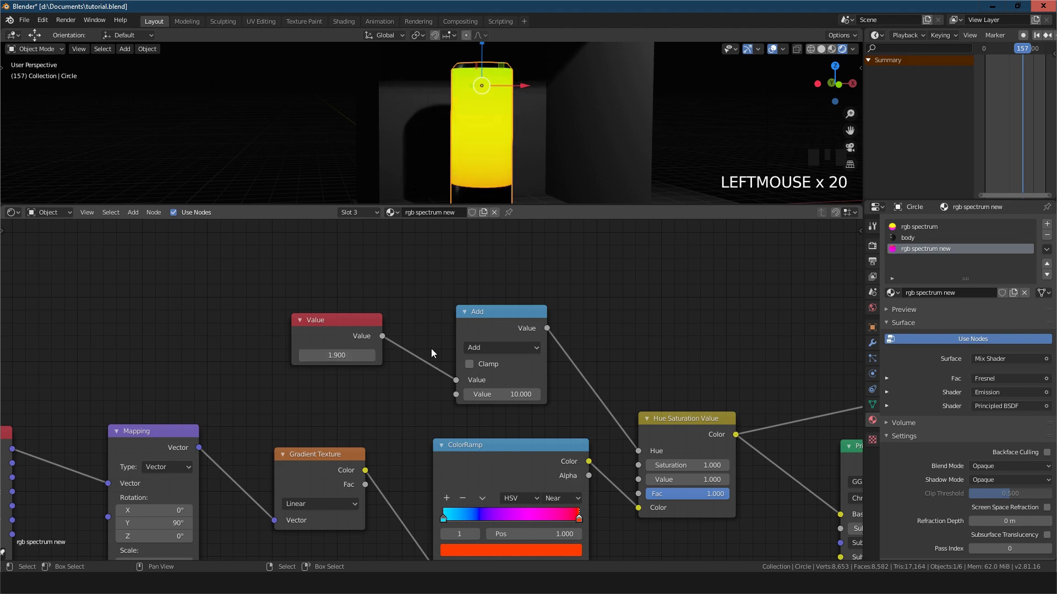
Try the Subtract operation on the Math node, raising the Value node's number to 4.4 and bringing it back to 0.5
click(488, 346)
click(480, 377)
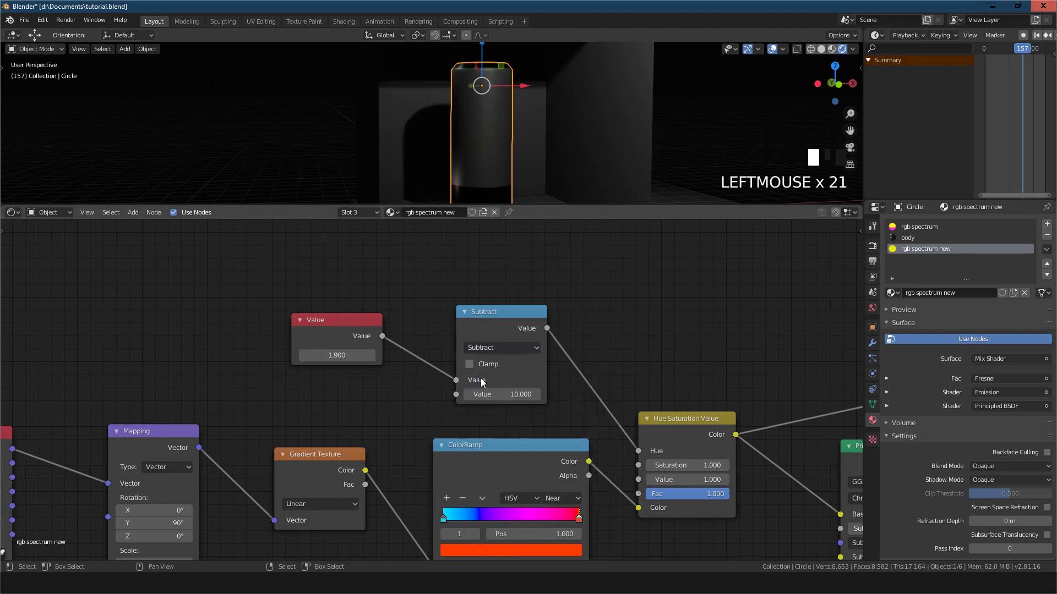
click(371, 356)
click(371, 355)
click(371, 355)
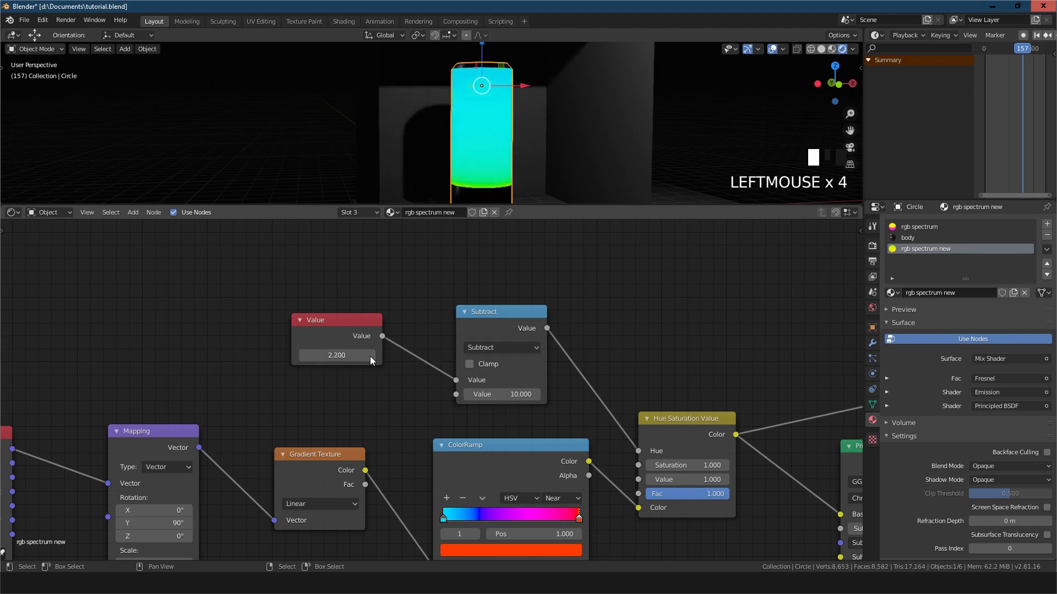
click(371, 356)
click(371, 355)
click(371, 355)
click(371, 356)
click(371, 356)
click(371, 356)
click(371, 356)
click(371, 355)
click(371, 356)
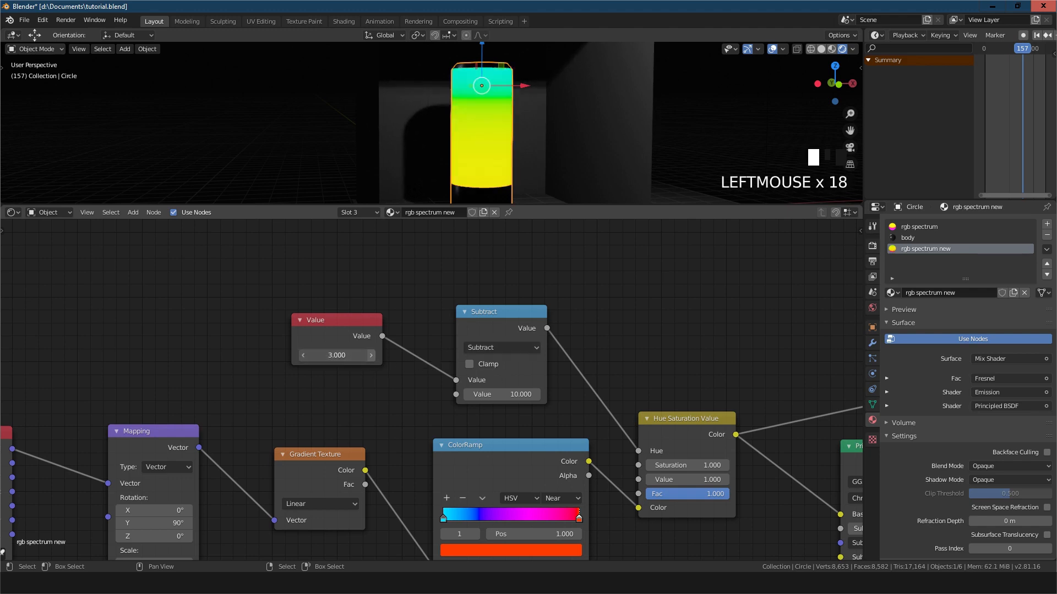
click(371, 355)
click(371, 355)
click(371, 355)
click(371, 355)
click(371, 356)
click(371, 356)
click(371, 355)
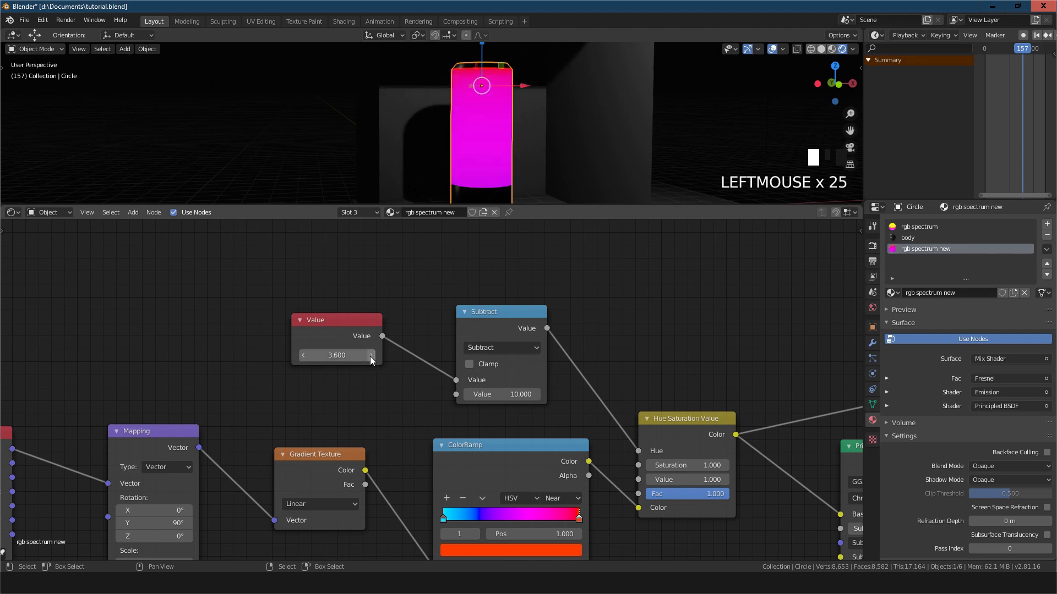
click(371, 356)
click(371, 356)
double_click(371, 355)
click(371, 356)
double_click(371, 355)
click(371, 356)
double_click(371, 356)
click(371, 356)
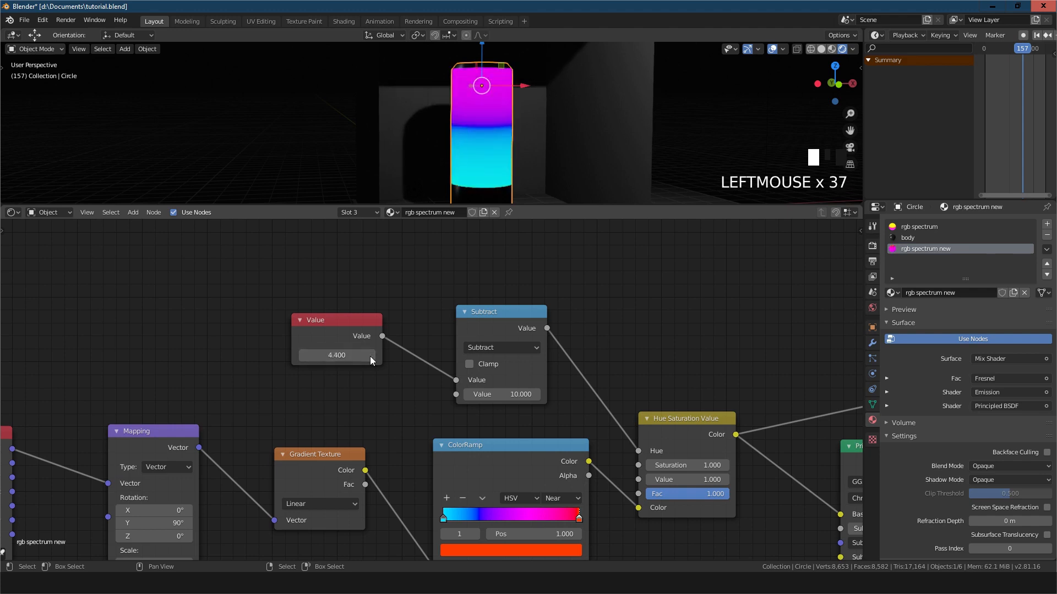
drag(344, 356, 324, 357)
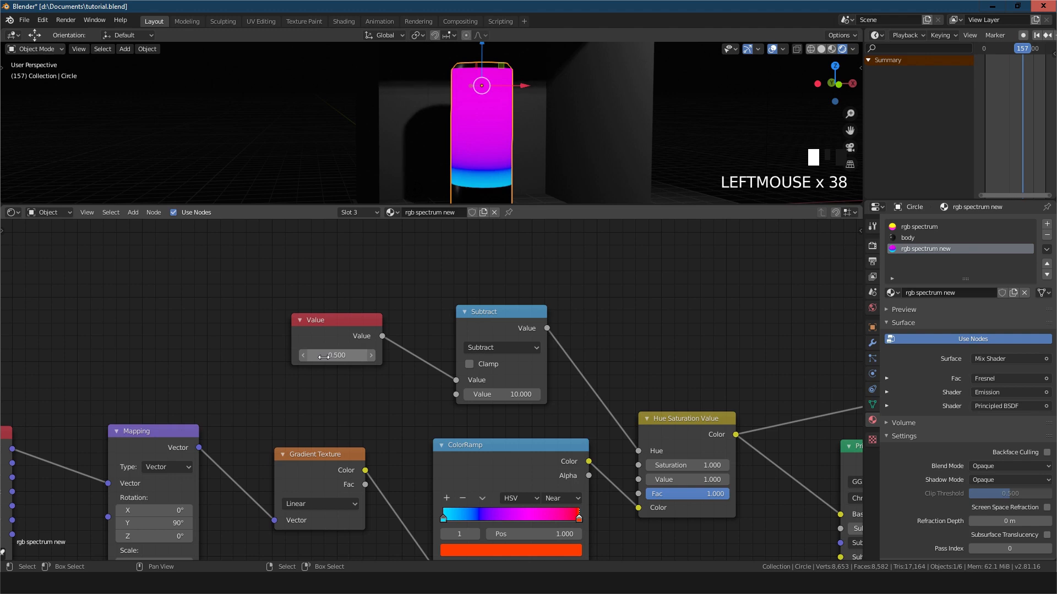
Try the Divide operation on the Math node and vary the Value node's number, ending at 3.1, to preview the gradient
click(534, 349)
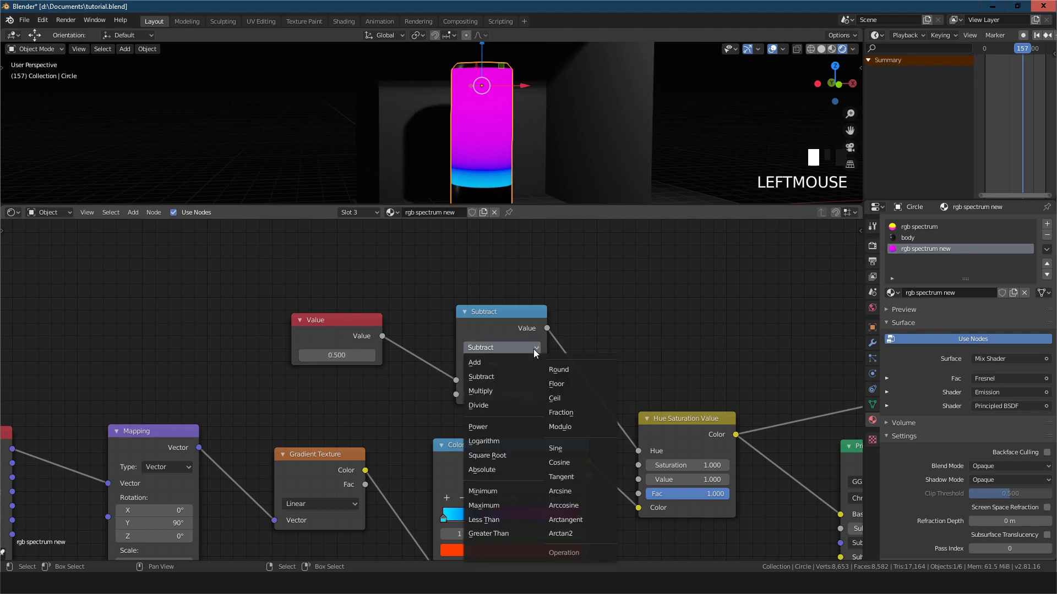
click(477, 394)
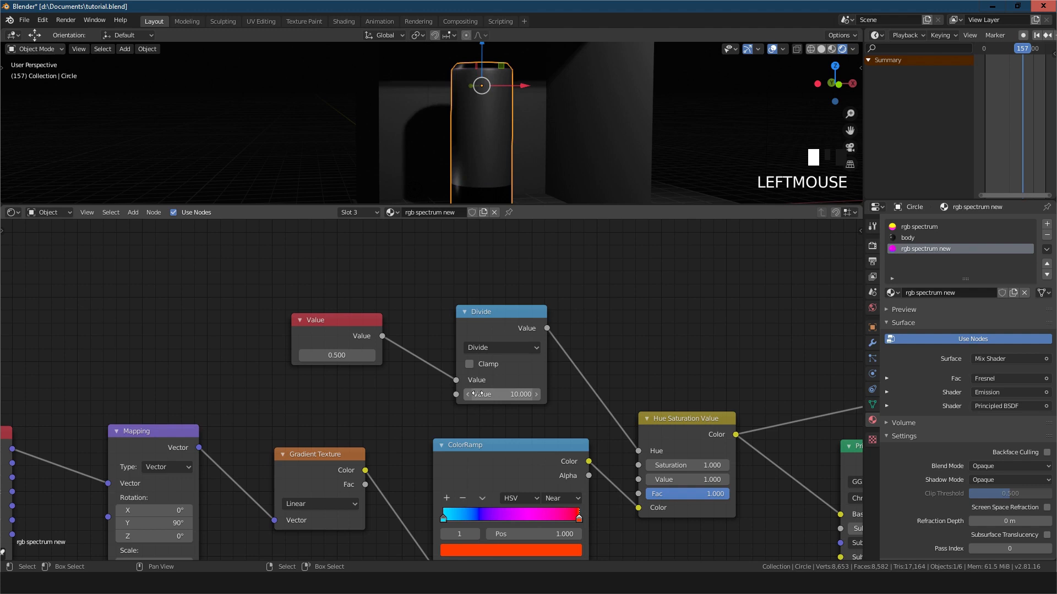
click(371, 356)
click(371, 355)
click(371, 355)
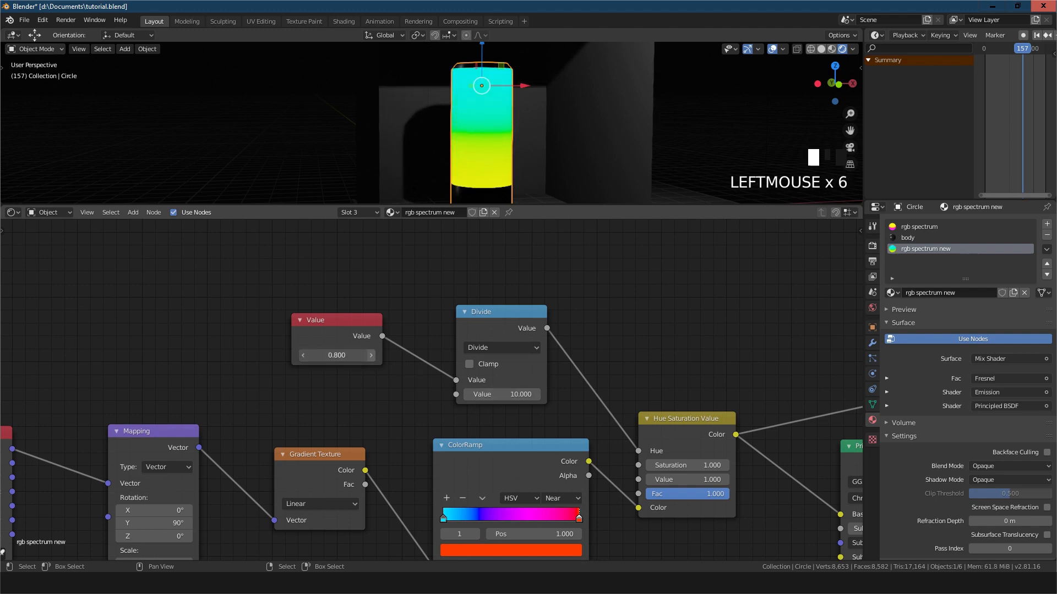
click(372, 356)
mouse_move(324, 357)
mouse_down()
mouse_move(377, 357)
mouse_move(342, 357)
mouse_up()
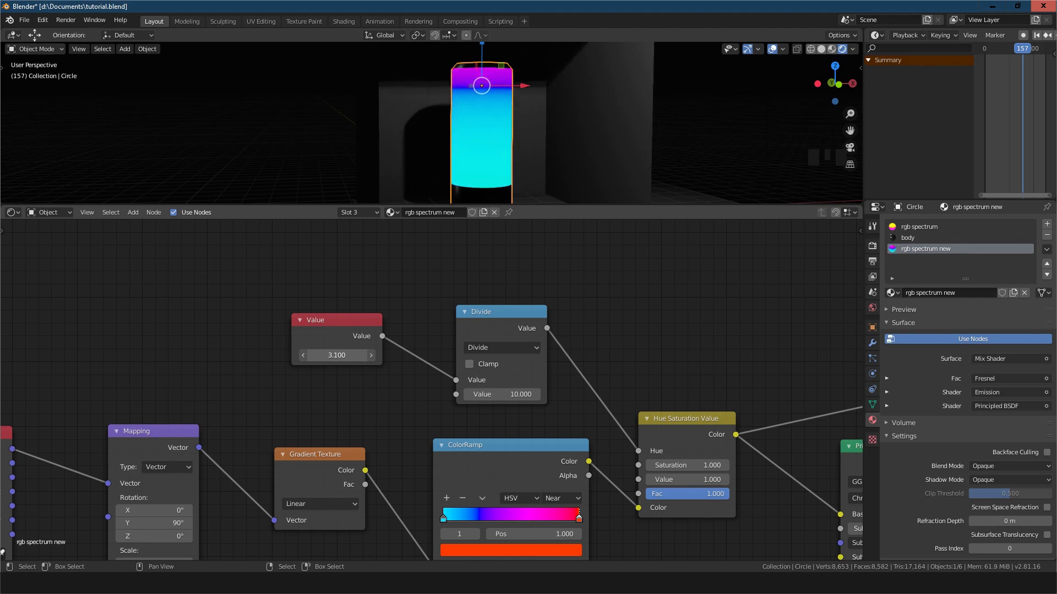
Try the Multiply operation on the Math node, setting the Value node's number to 4 and sliding it to 18.1
click(485, 349)
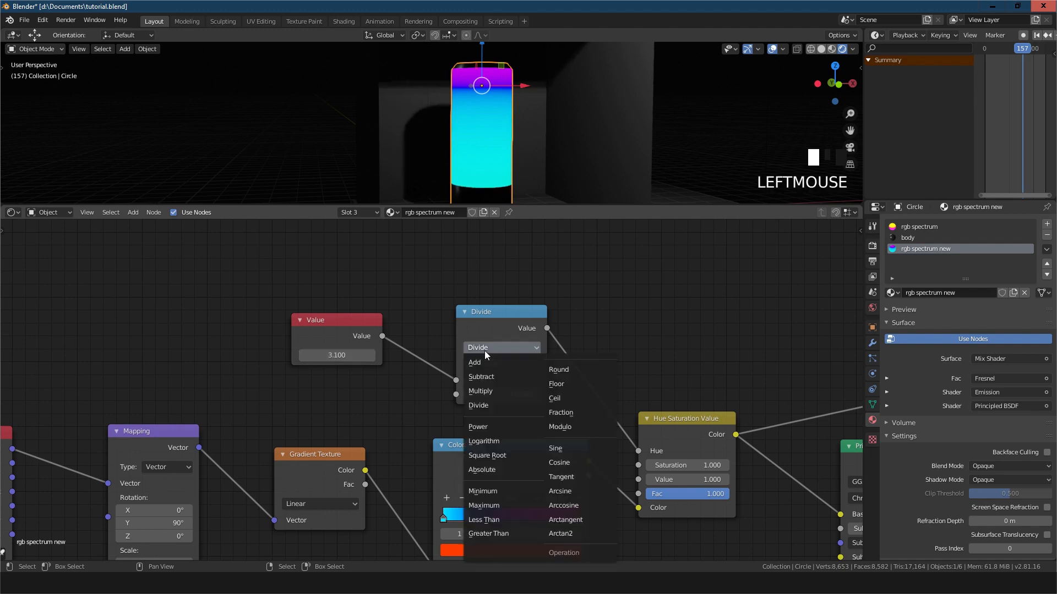
click(489, 389)
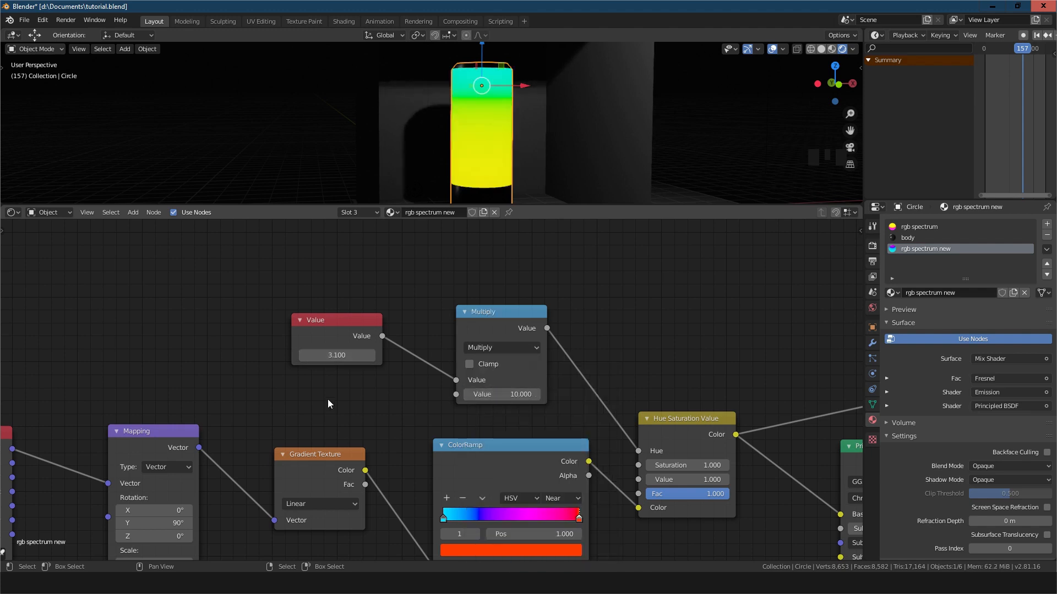
click(361, 357)
text(4)
key(Return)
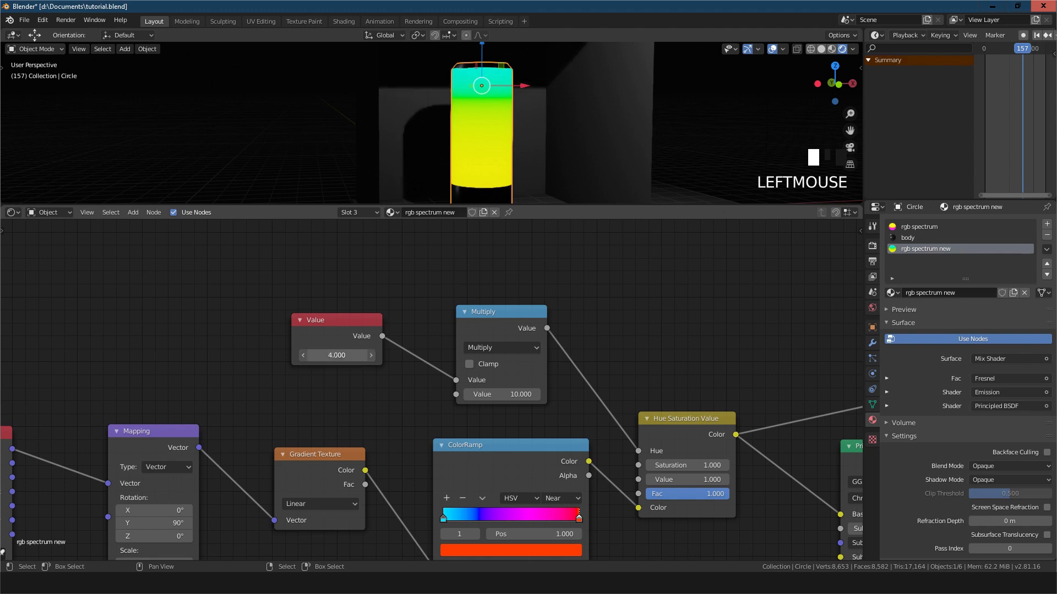
mouse_move(374, 355)
mouse_down()
mouse_move(432, 356)
mouse_move(358, 356)
mouse_up()
Try the Less Than operation on the Math node and slide the Value node's number to 22.7
click(502, 347)
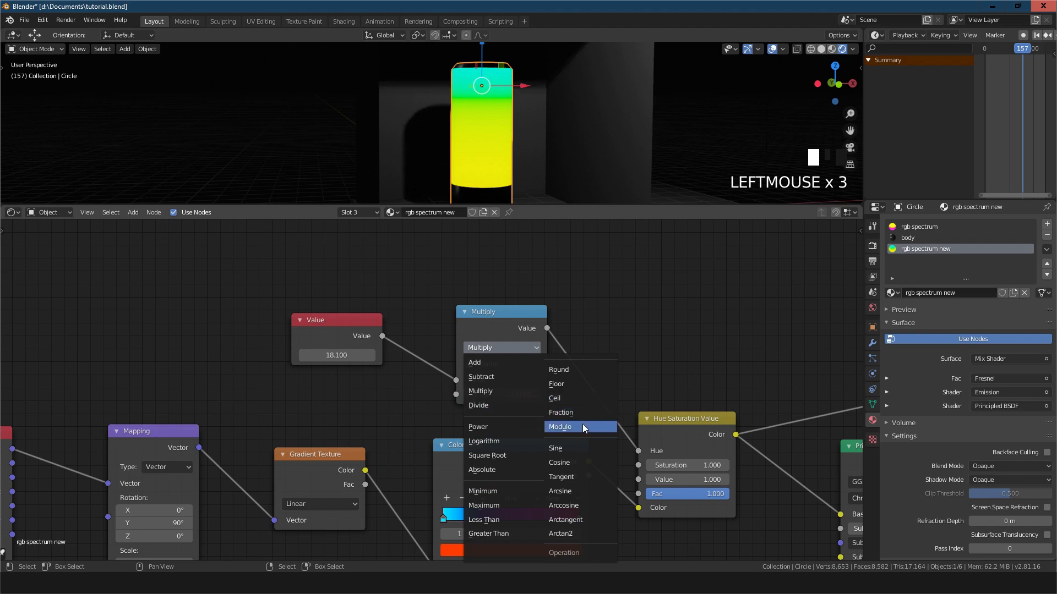
click(487, 520)
drag(361, 356, 275, 356)
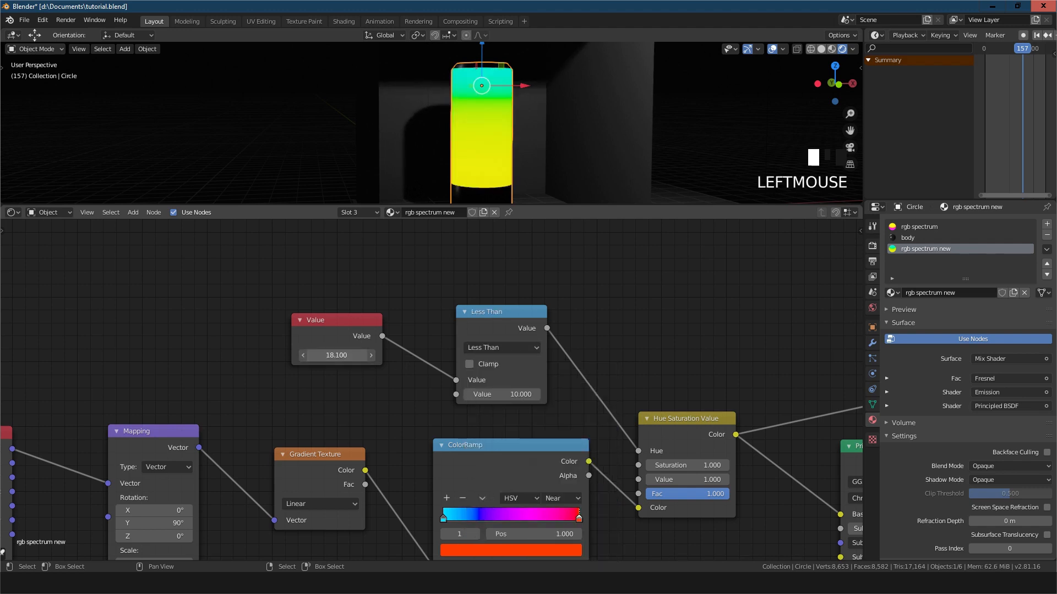
Set the Math node's operation to Divide and the Value node's number to 0.1
click(483, 346)
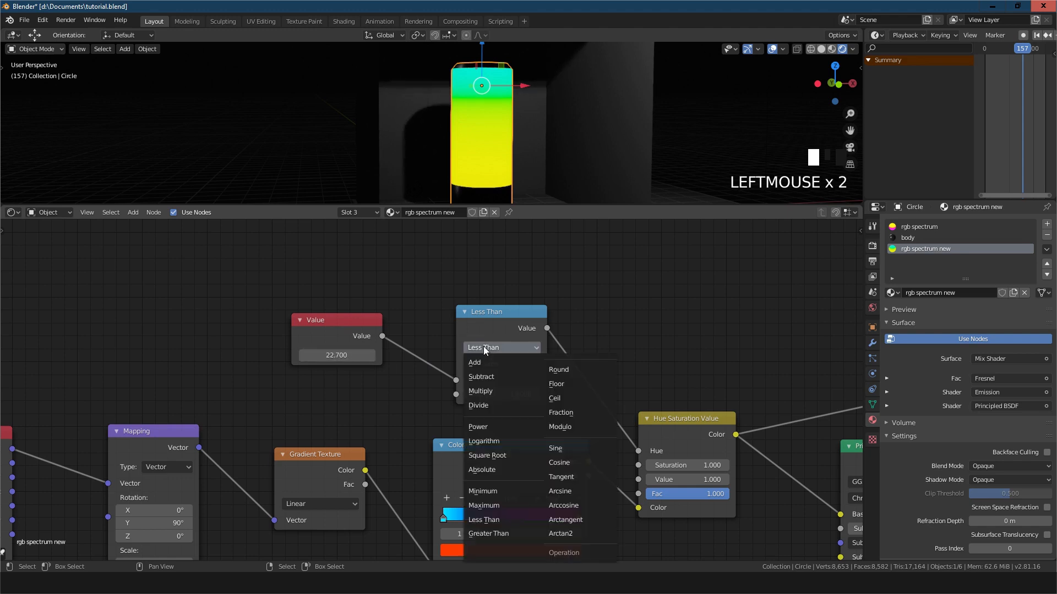
click(486, 408)
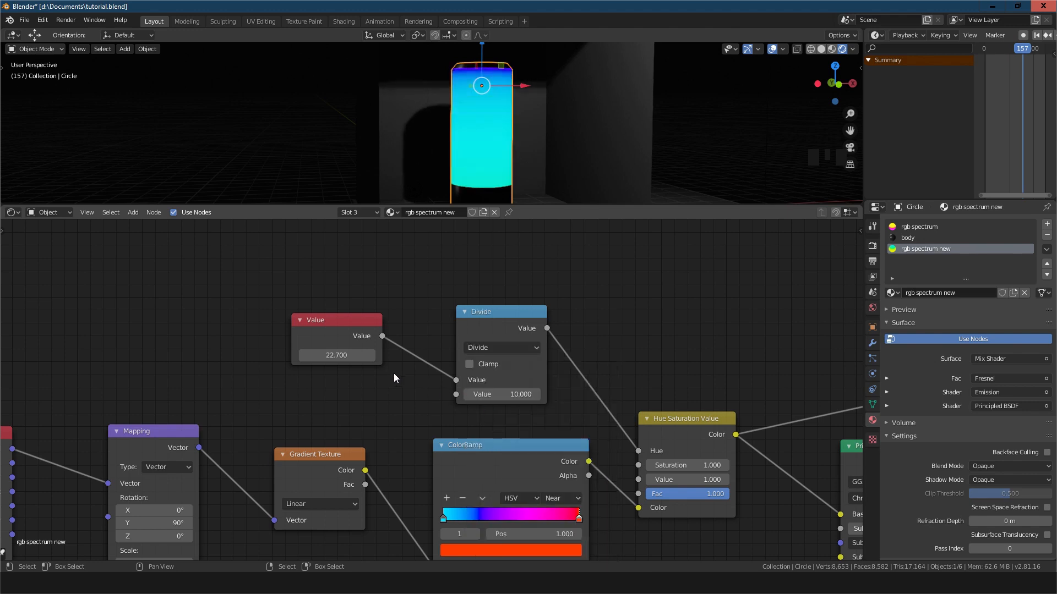
click(336, 356)
text(.)
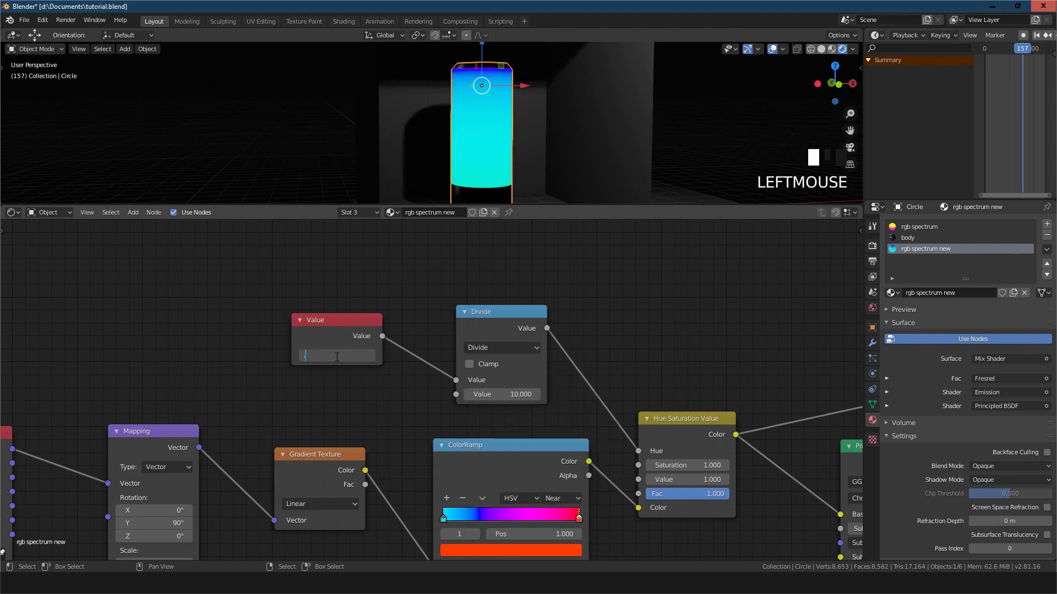
text(1)
key(Return)
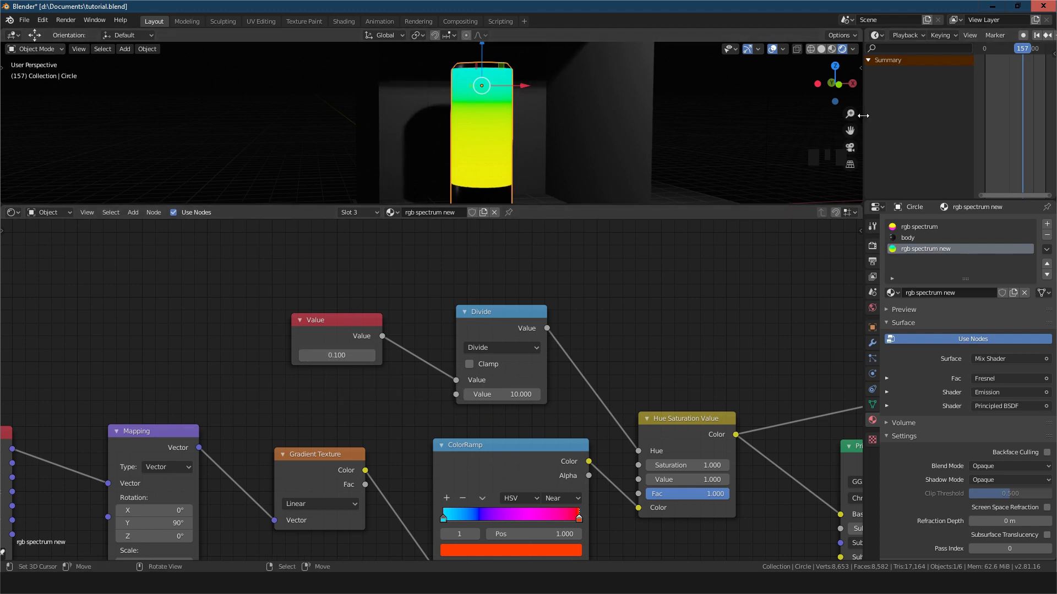
Slide the Value node's number to -3.4 to preview the hue shift on the speaker and reset it to 0.1
mouse_move(337, 355)
mouse_down()
mouse_move(380, 355)
mouse_move(281, 355)
mouse_move(327, 355)
mouse_up()
scroll(494, 172, down, 2)
click(338, 355)
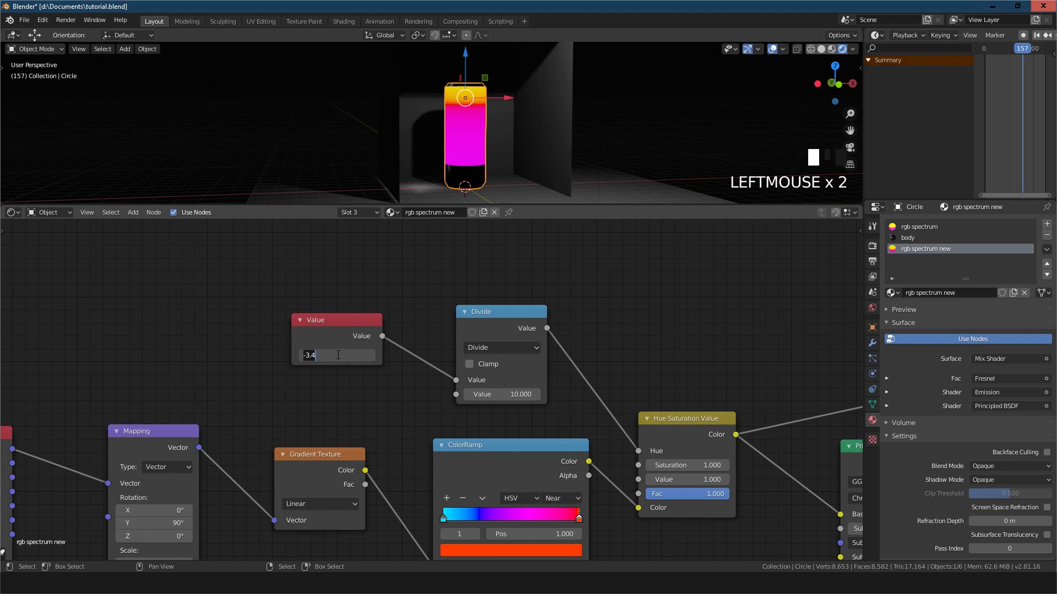
key(Return)
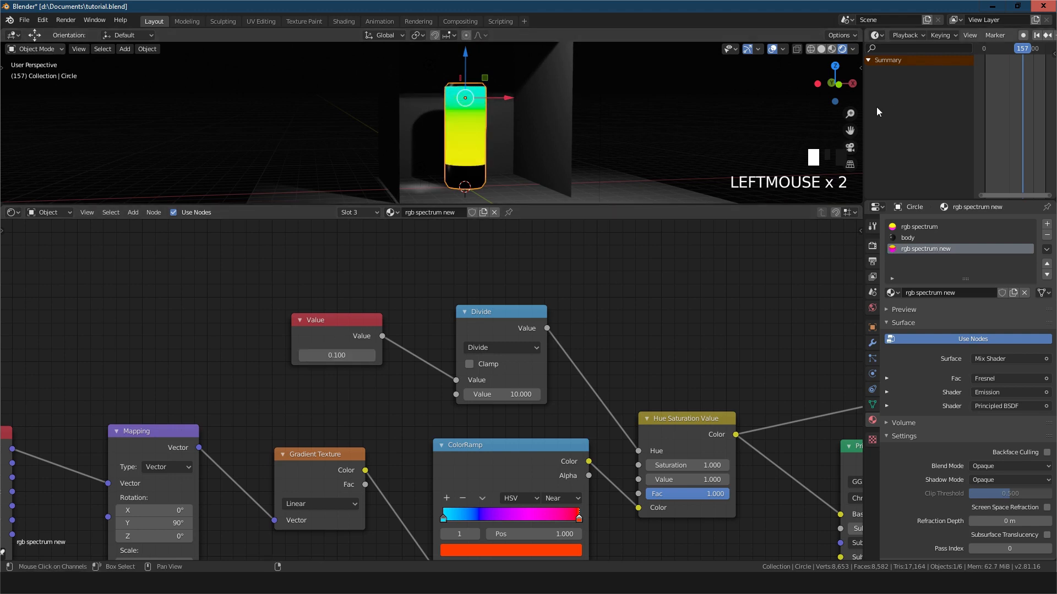
Enlarge the timeline area and keyframe the Value node's number at 0.1 on frame 1
drag(864, 111, 654, 115)
key(shift+Left)
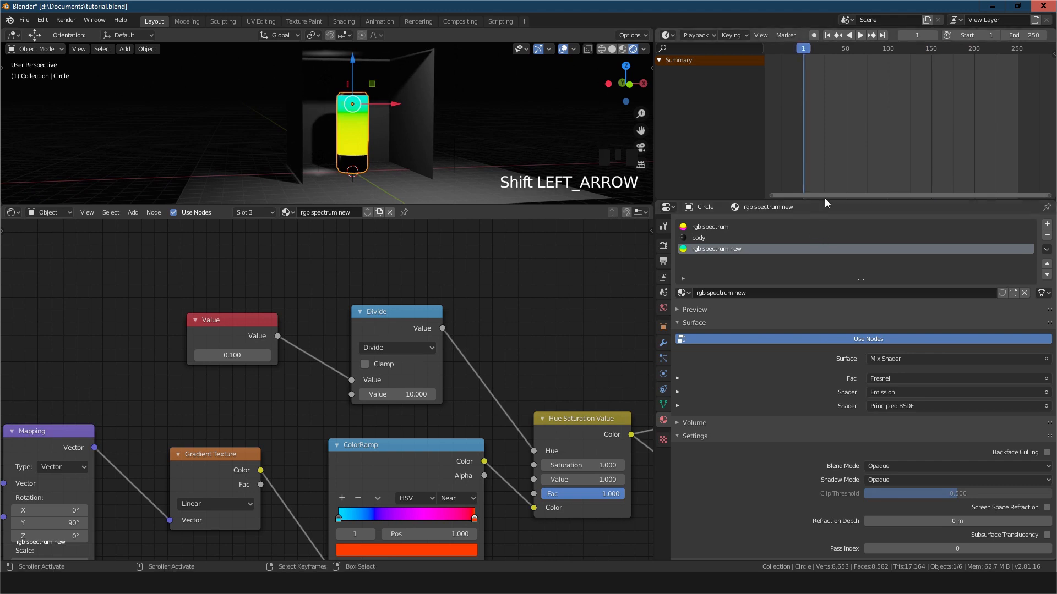
drag(824, 199, 830, 381)
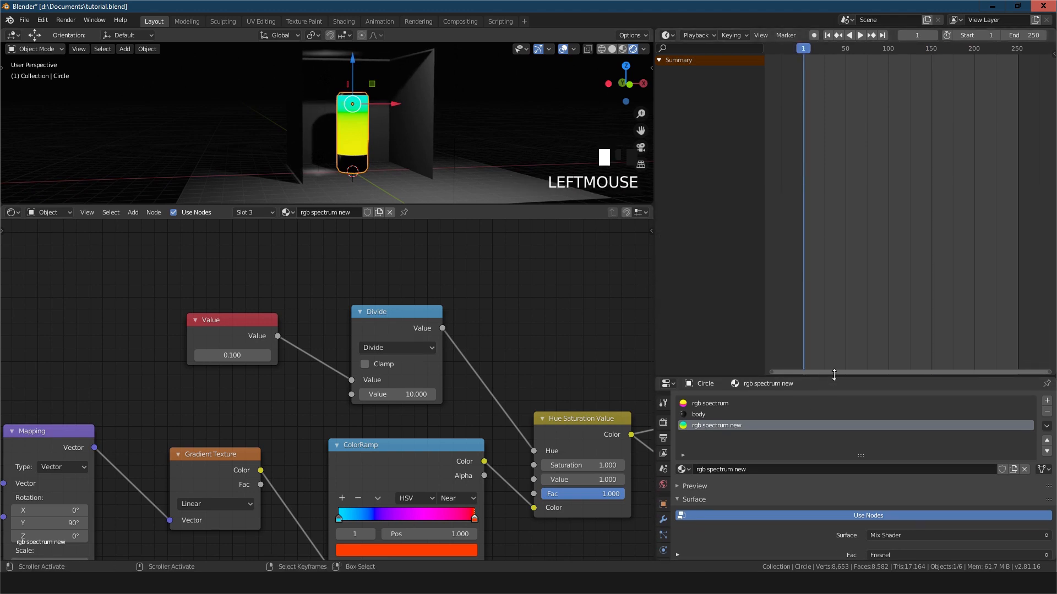
middle_drag(262, 404, 287, 428)
scroll(338, 389, up, 4)
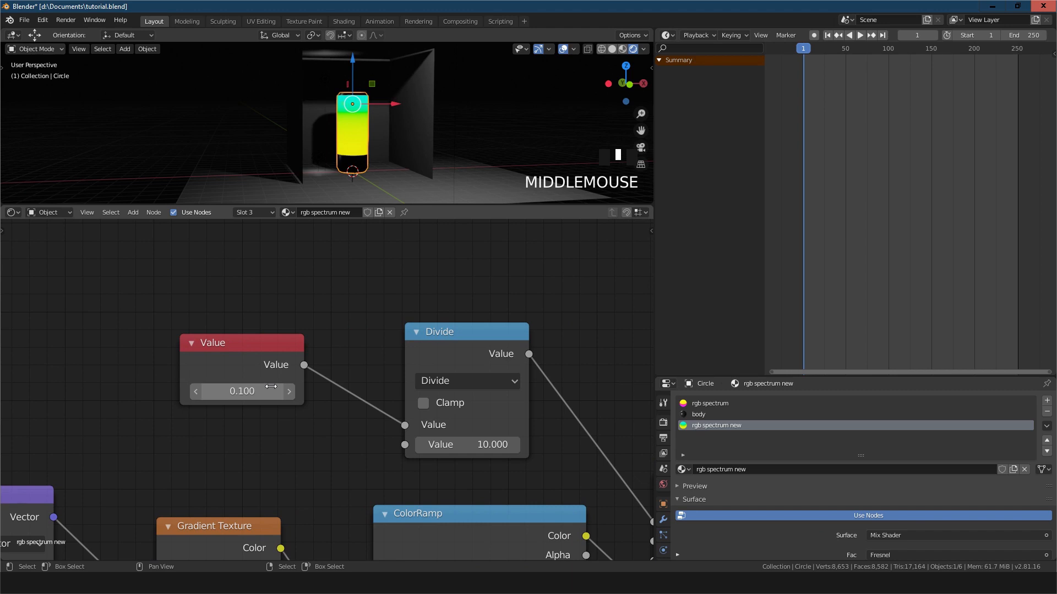
key(i)
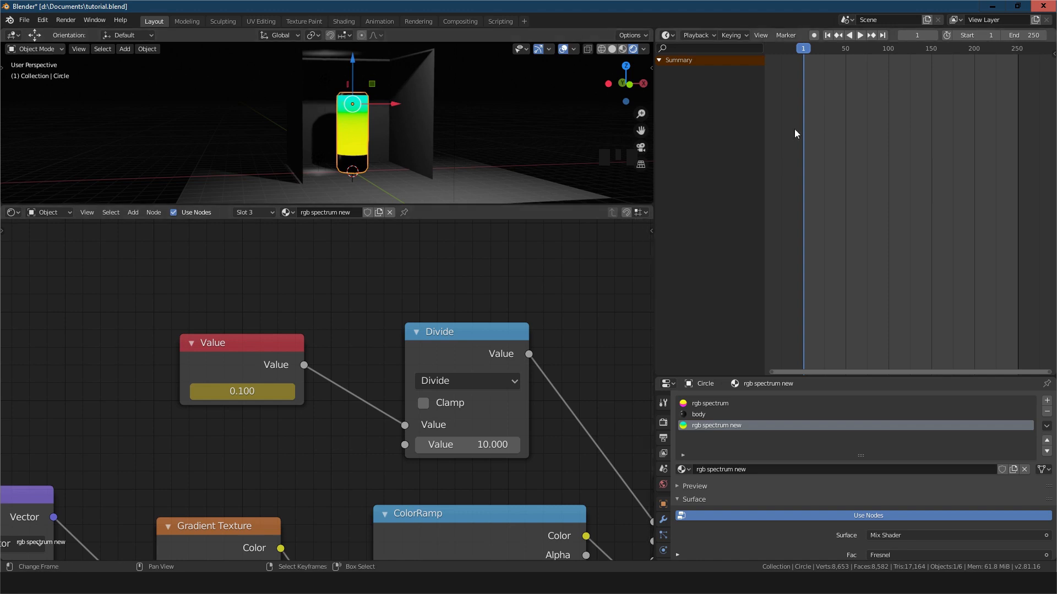
Set the Value node's number to 60 on the end frame, 250, and insert a keyframe for it there
key(shift+period)
click(820, 230)
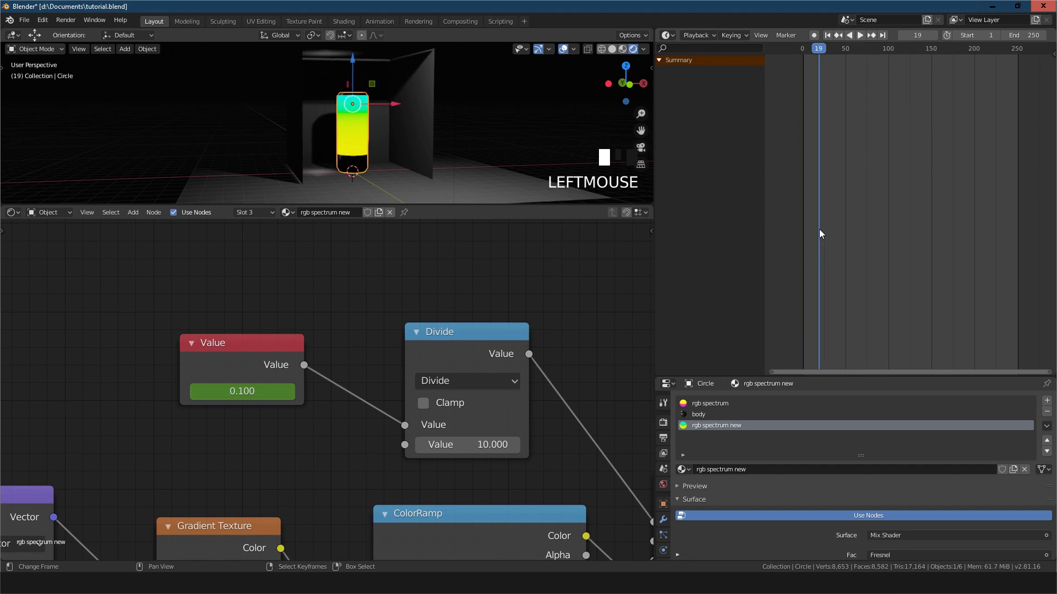
key(shift+period)
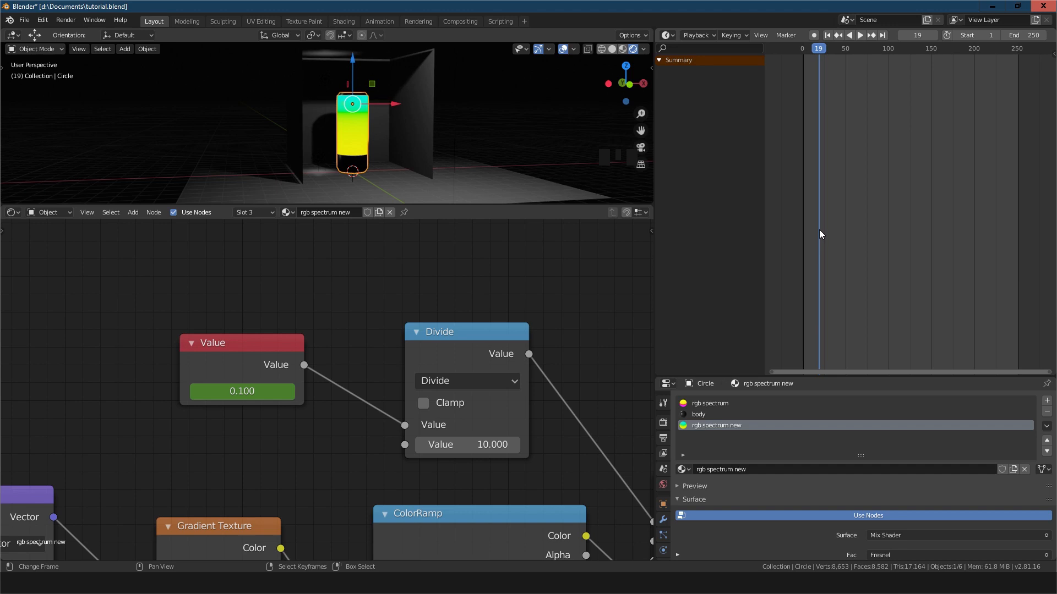
key(shift+Right)
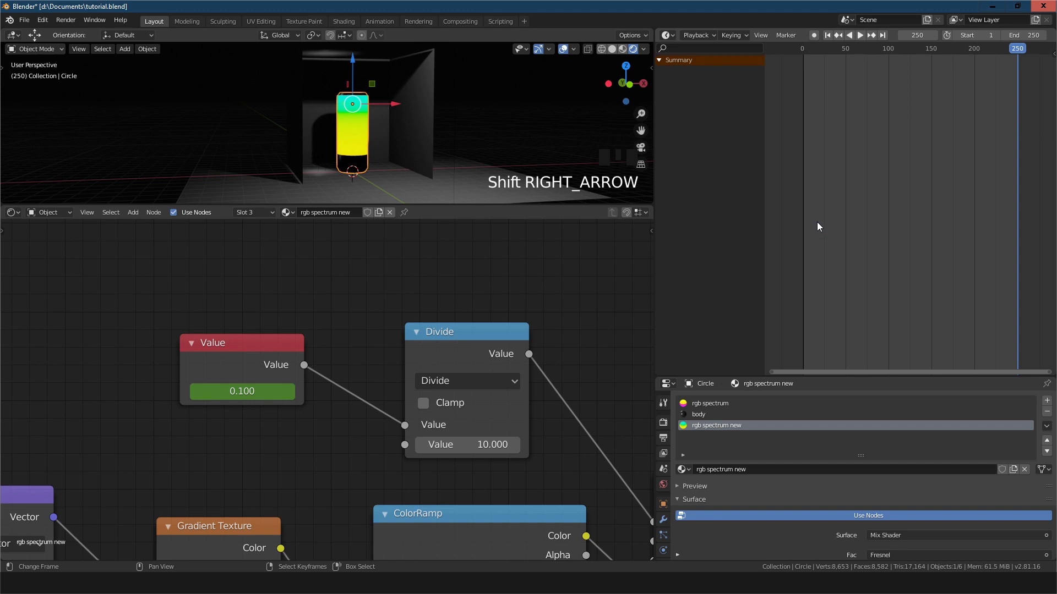
click(269, 393)
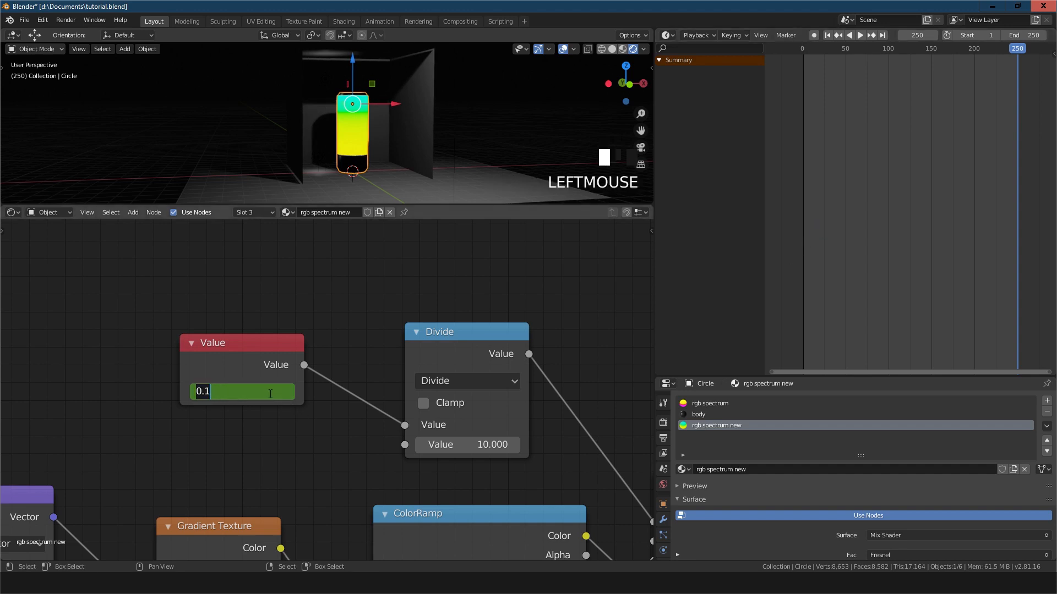
text(60)
key(Return)
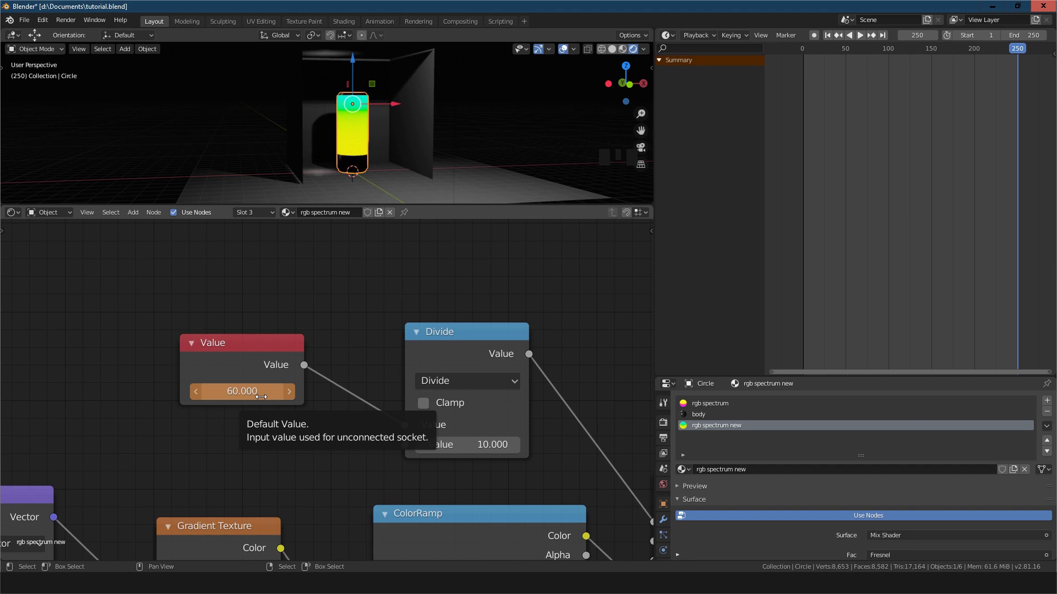
key(i)
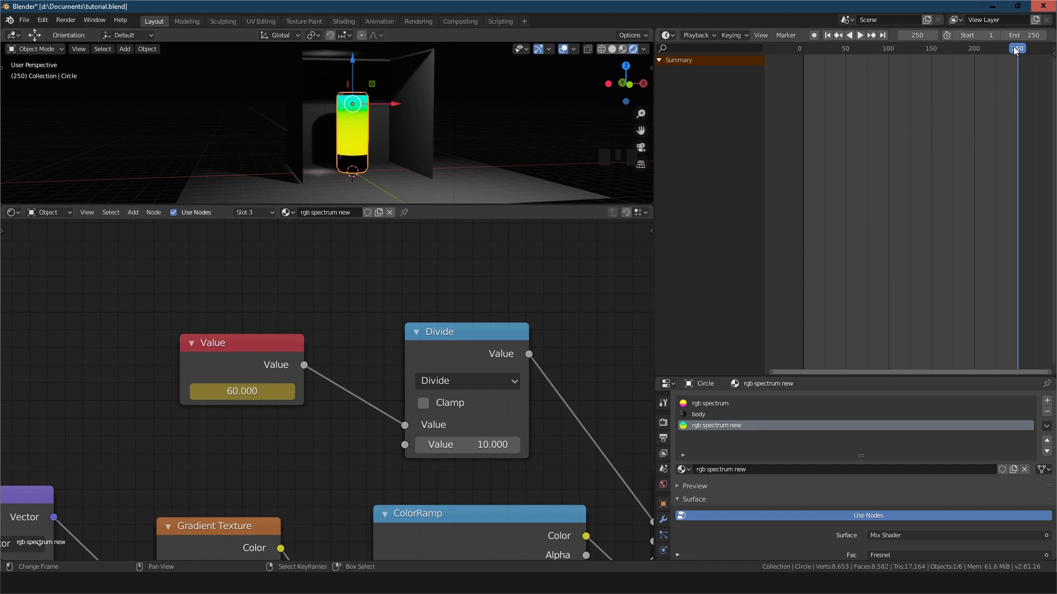
Scrub the timeline back from the end frame to frame 18 to preview the hue shift on the speaker
drag(1013, 46, 1055, 131)
drag(814, 128, 818, 160)
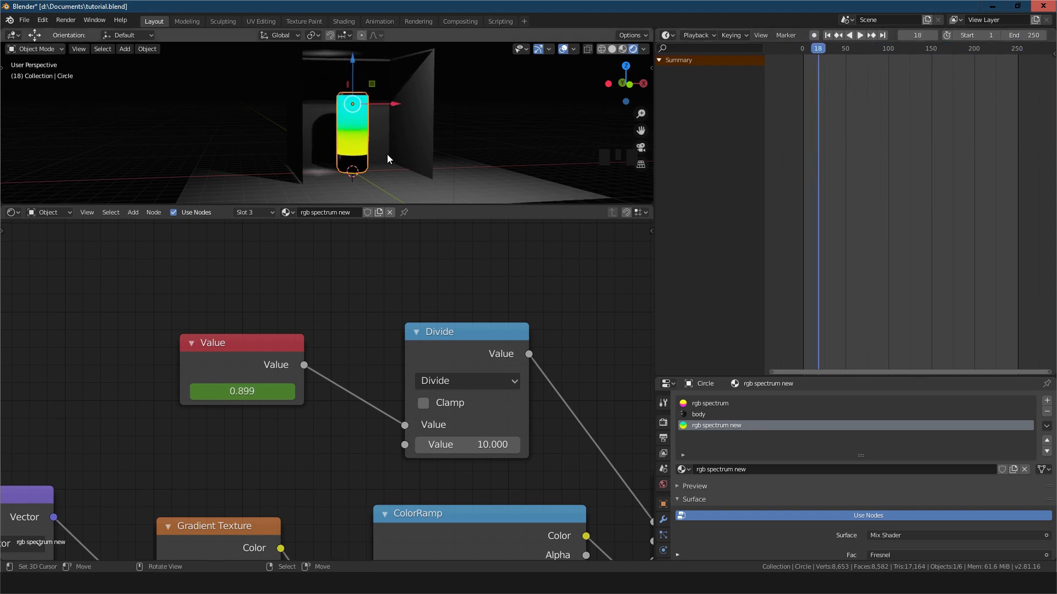
scroll(439, 168, up, 3)
Try a strength of 30 on the Emission node to brighten the speaker's glow
scroll(446, 295, down, 11)
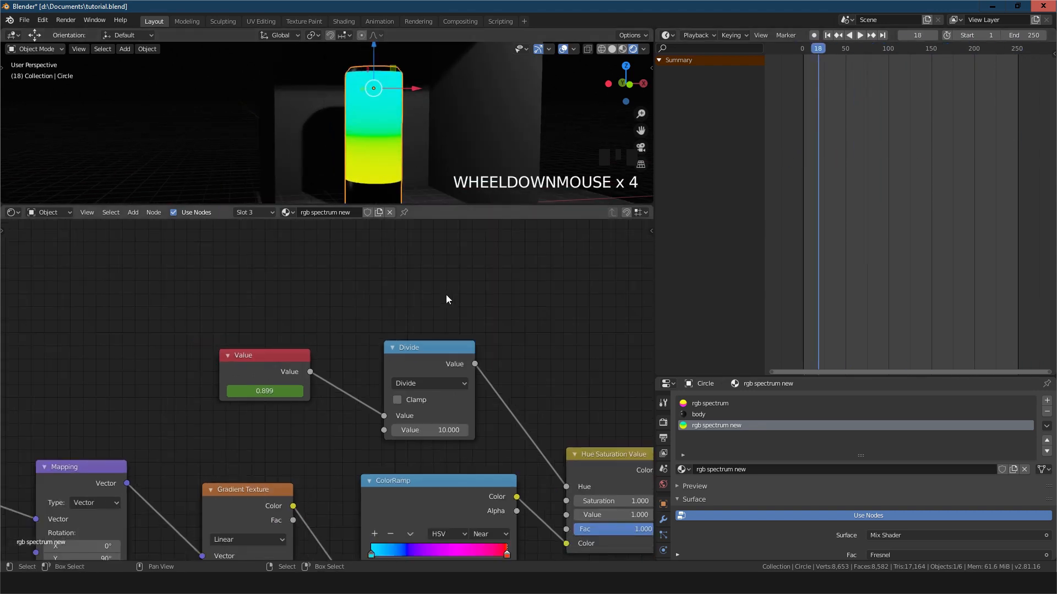
middle_drag(444, 315, 321, 320)
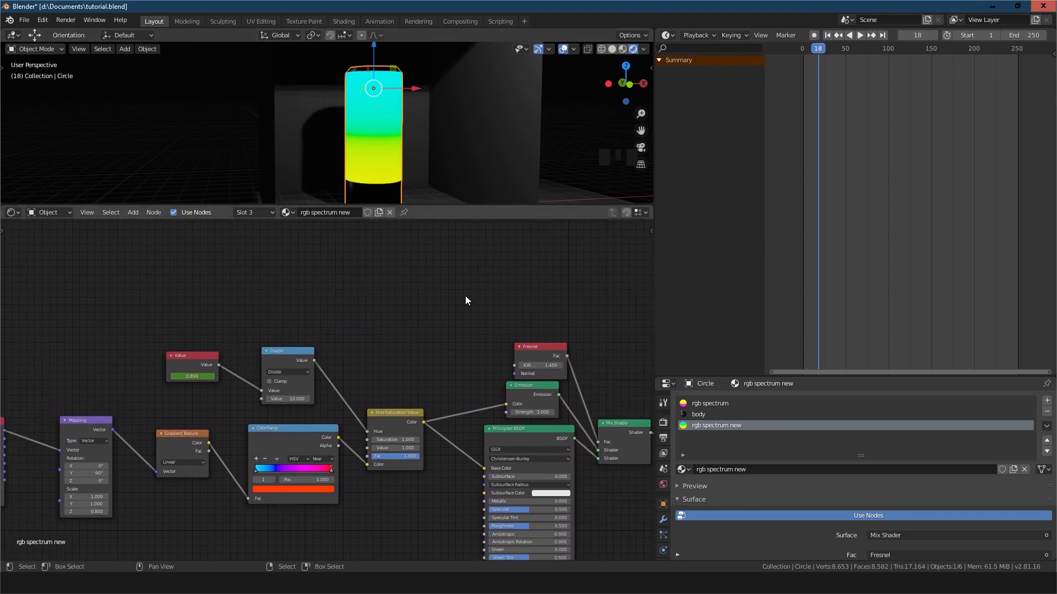
scroll(467, 362, up, 4)
middle_drag(467, 361, 292, 328)
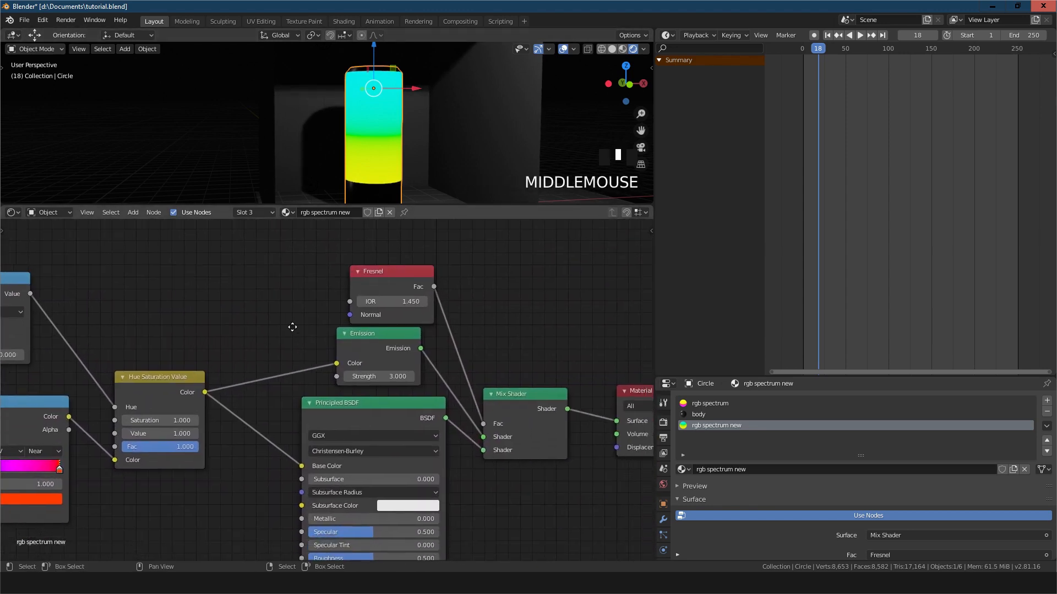
middle_drag(425, 365, 371, 375)
scroll(370, 375, up, 8)
click(362, 375)
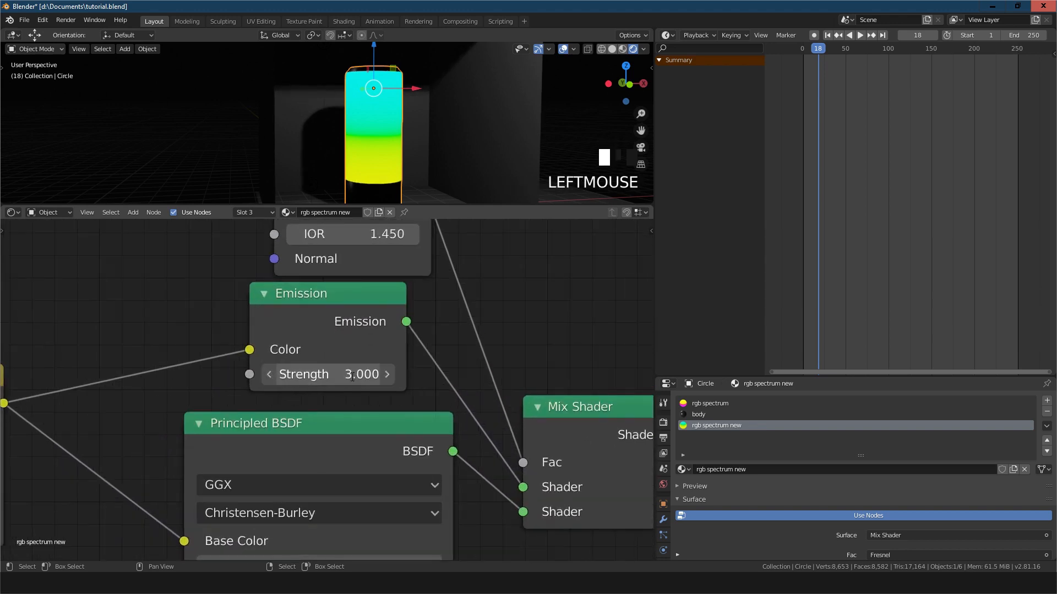
key(BackSpace)
key(BackSpace)
text(0)
key(Return)
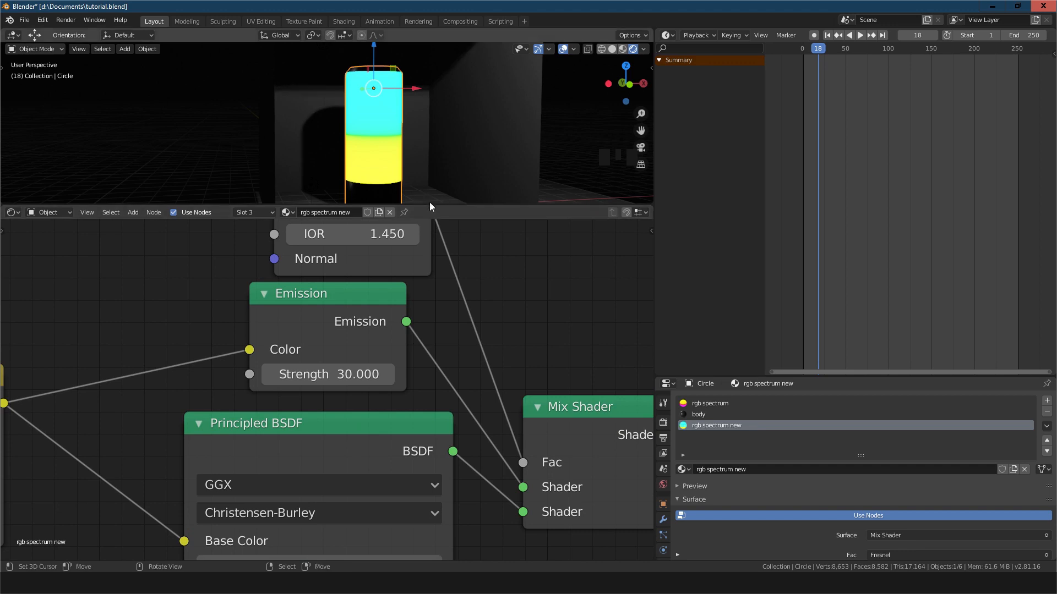
Set the Emission node's strength to 12
click(362, 375)
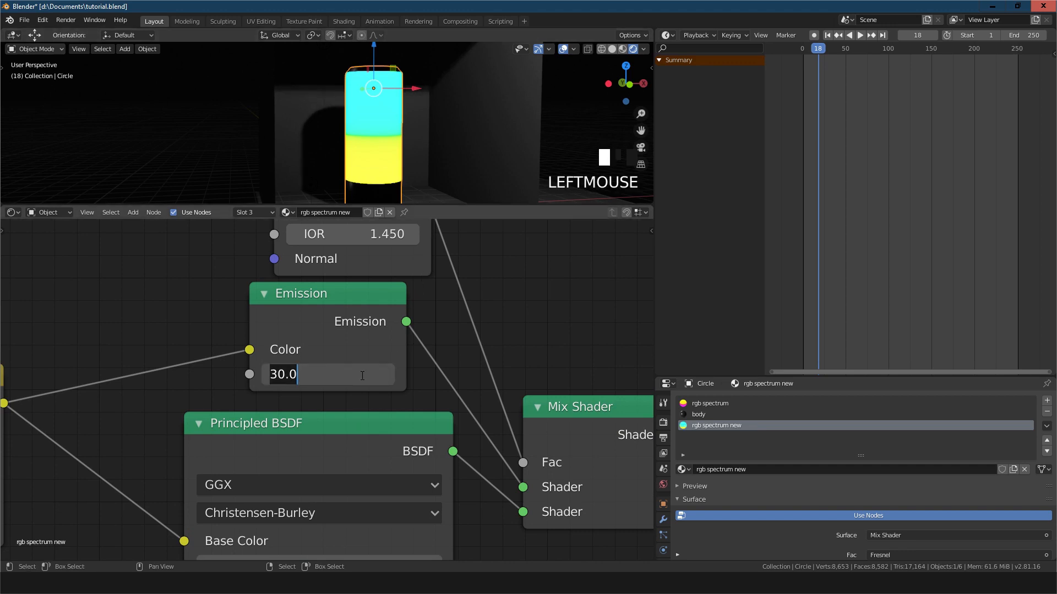
text(12)
key(Return)
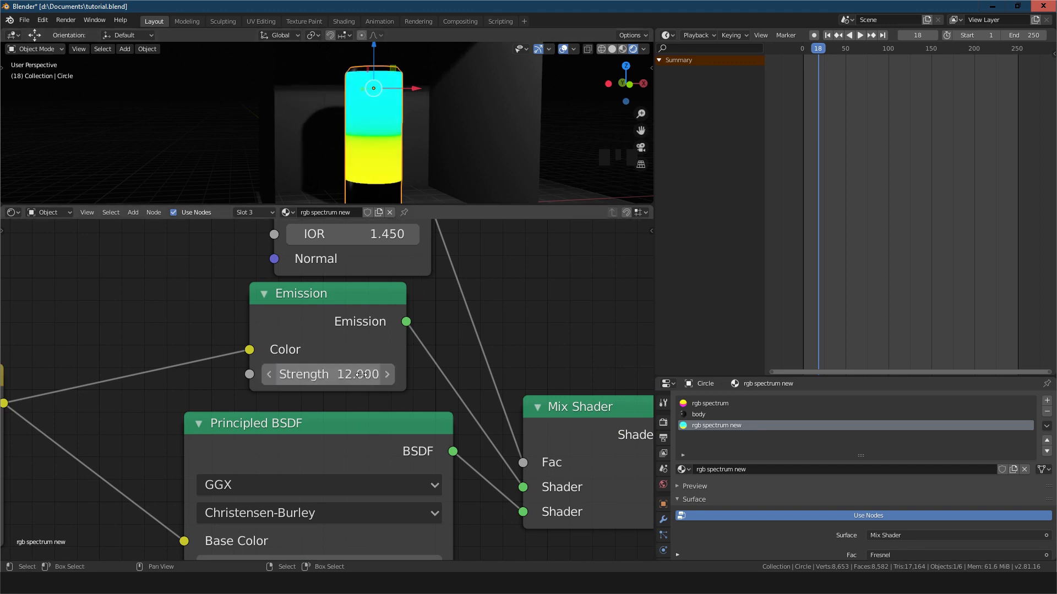
Enlarge the 3D viewport over the node editor and deselect all objects in the scene
drag(466, 207, 469, 313)
scroll(433, 249, down, 3)
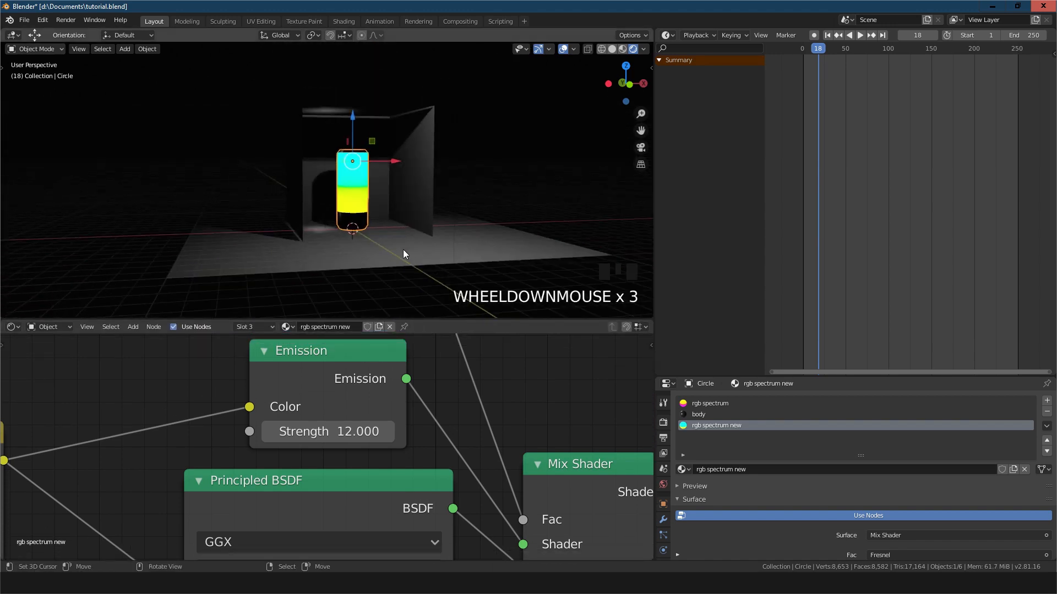
key(a)
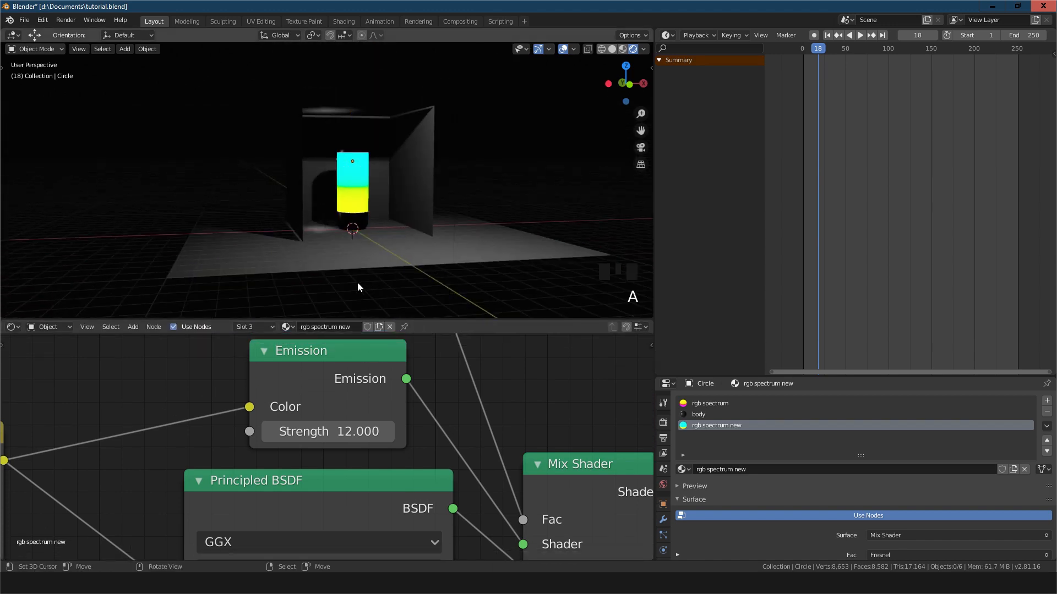
scroll(347, 244, up, 1)
click(248, 208)
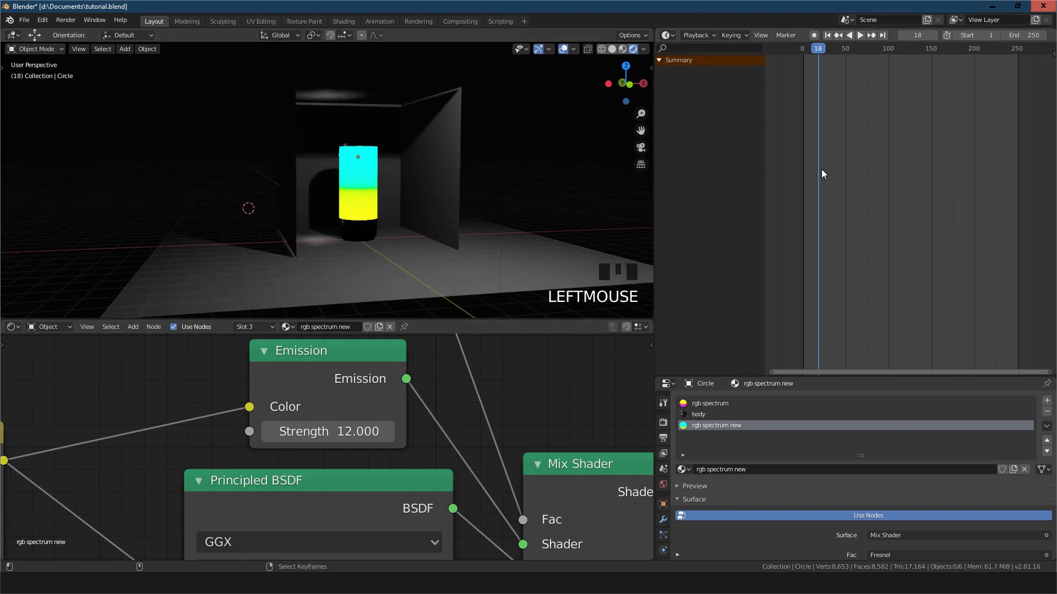
Play the animation, examine the shifting colors on the speaker up close, and stop playback
key(alt+a)
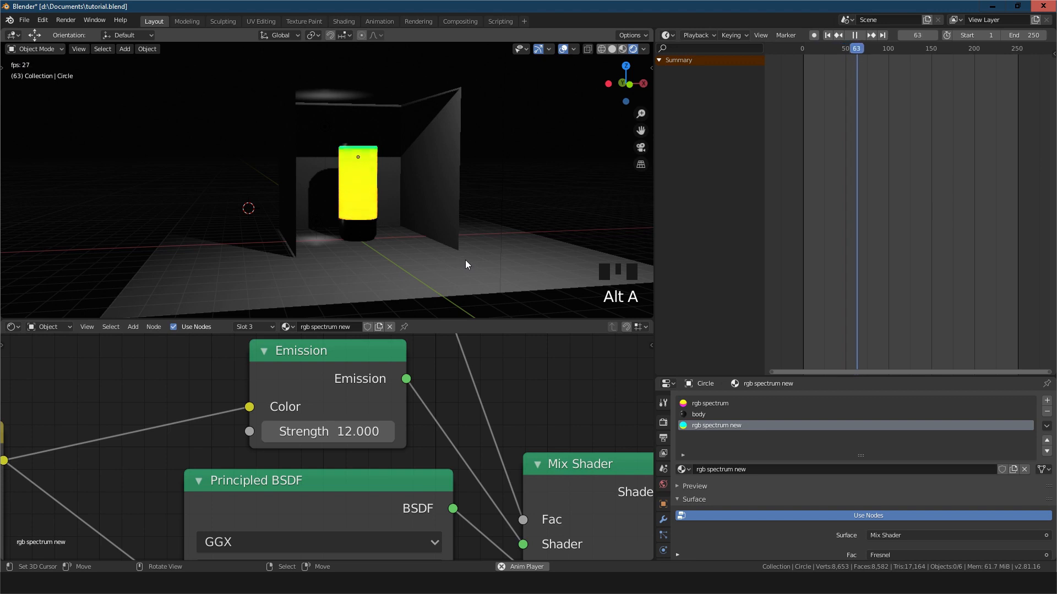
scroll(390, 252, up, 2)
scroll(392, 251, up, 1)
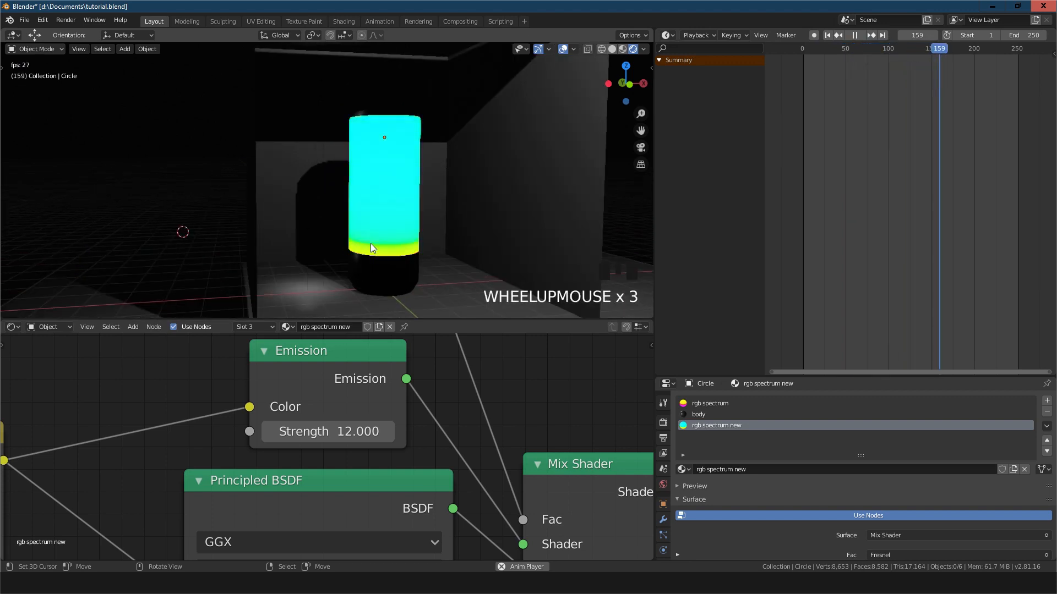
scroll(371, 243, up, 3)
scroll(369, 243, down, 3)
scroll(378, 249, down, 1)
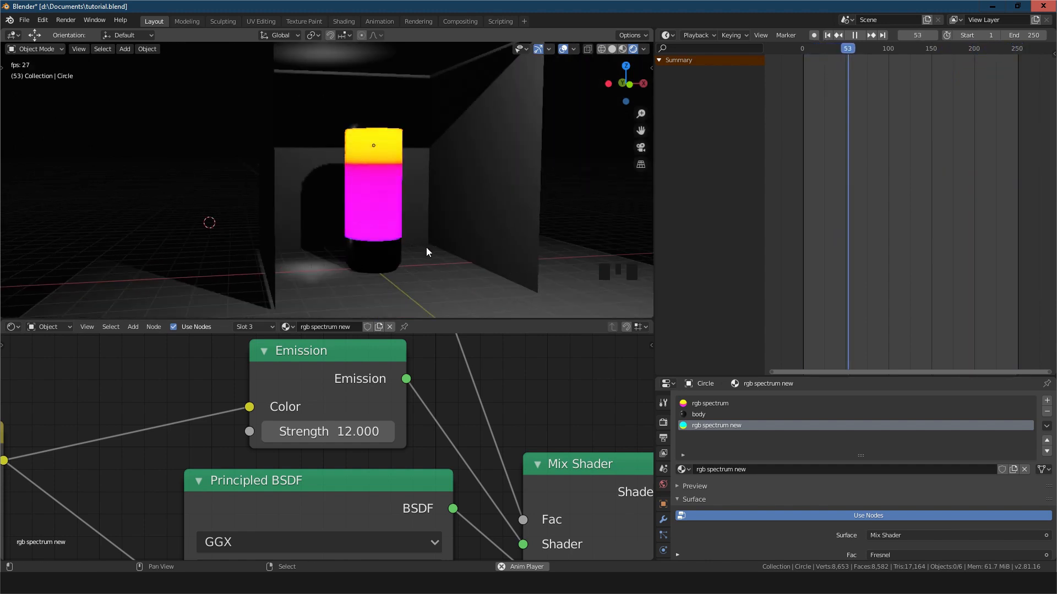
key(shift+z)
key(shift+z)
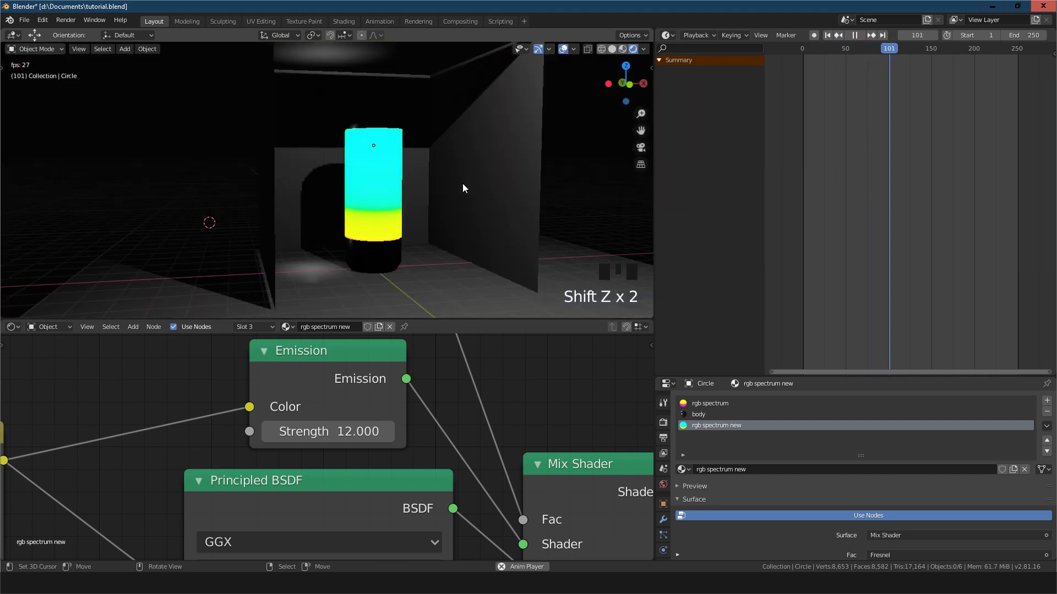
key(alt+a)
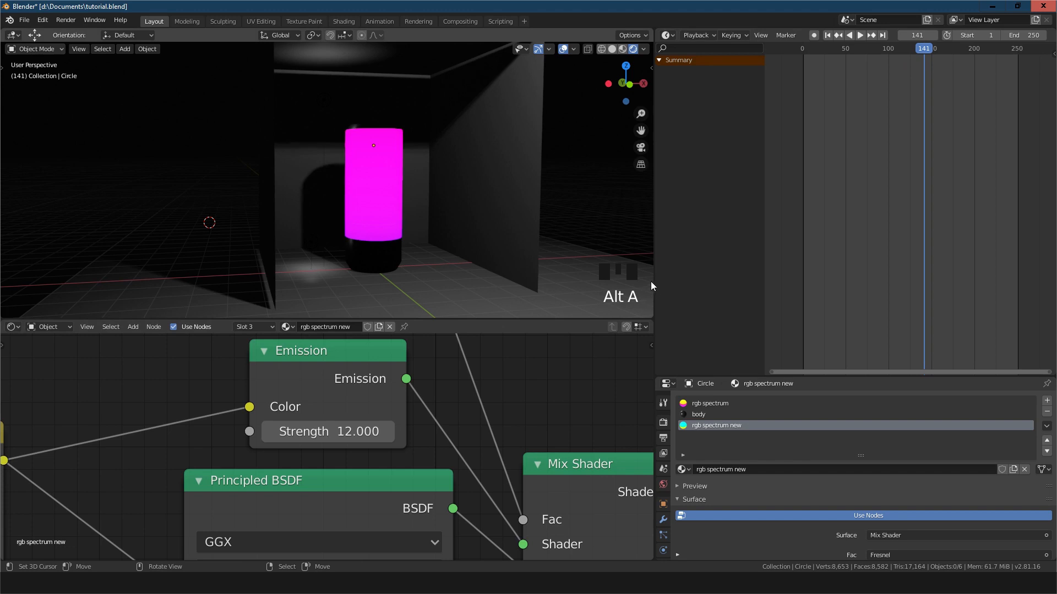
Widen the main area over the timeline and enlarge the node editor to show the whole material node tree
drag(653, 279, 998, 246)
drag(764, 319, 741, 167)
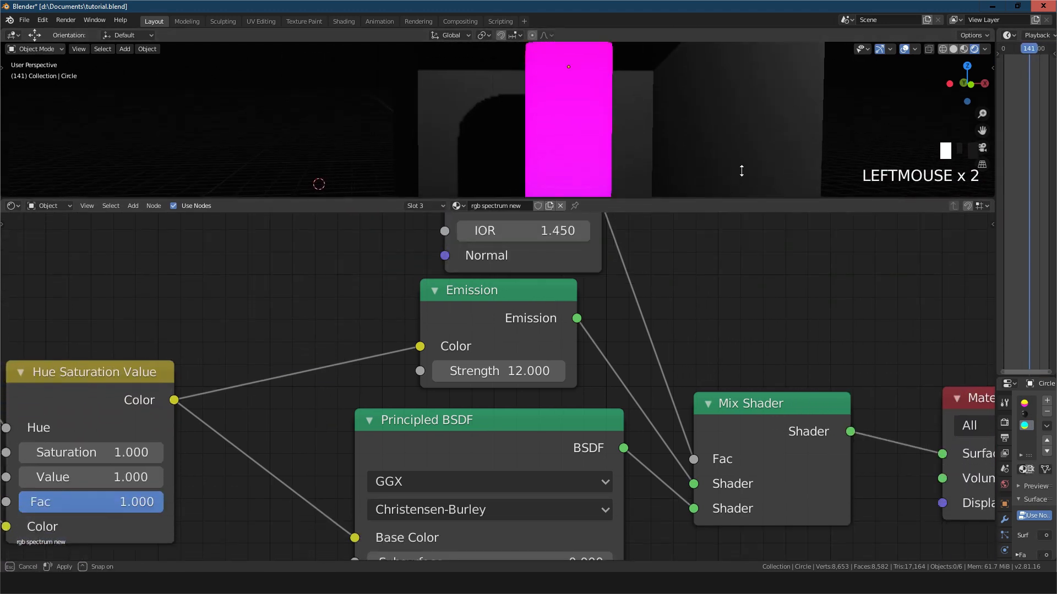
scroll(658, 297, down, 8)
middle_drag(658, 299, 833, 272)
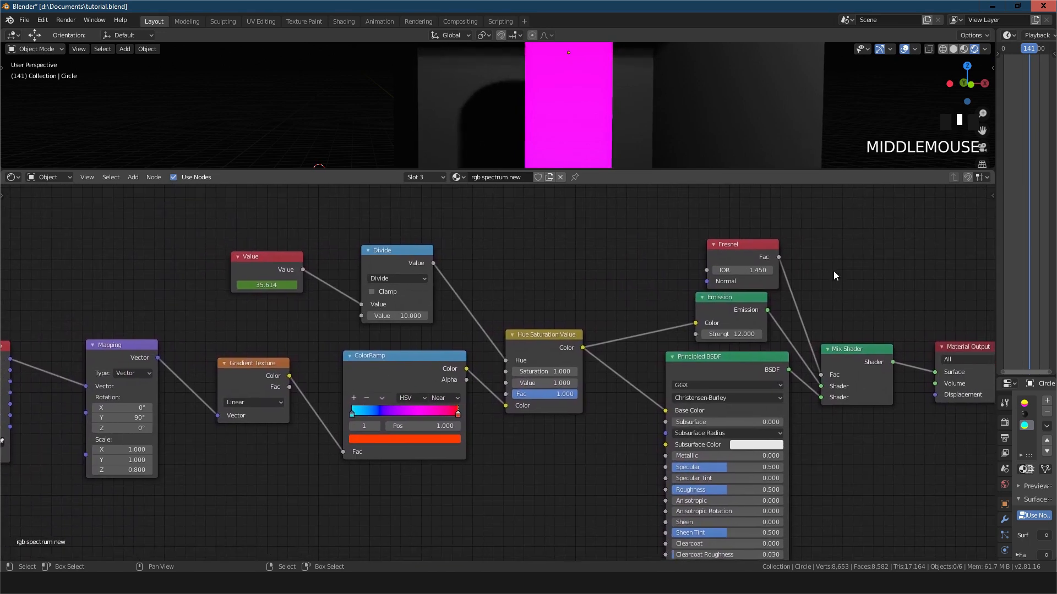
scroll(621, 303, down, 4)
scroll(430, 303, down, 1)
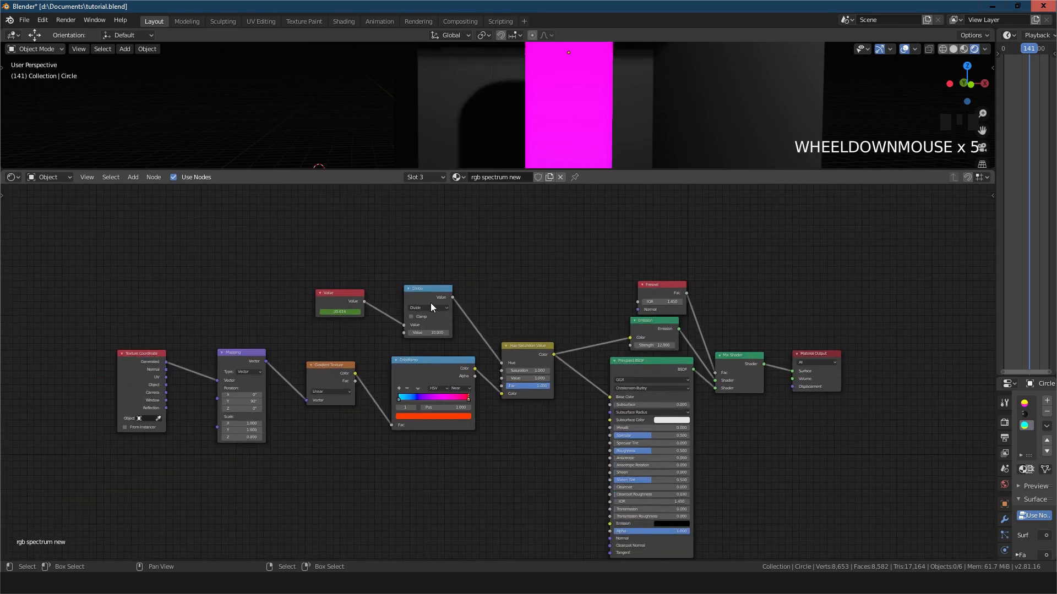
middle_drag(430, 303, 443, 284)
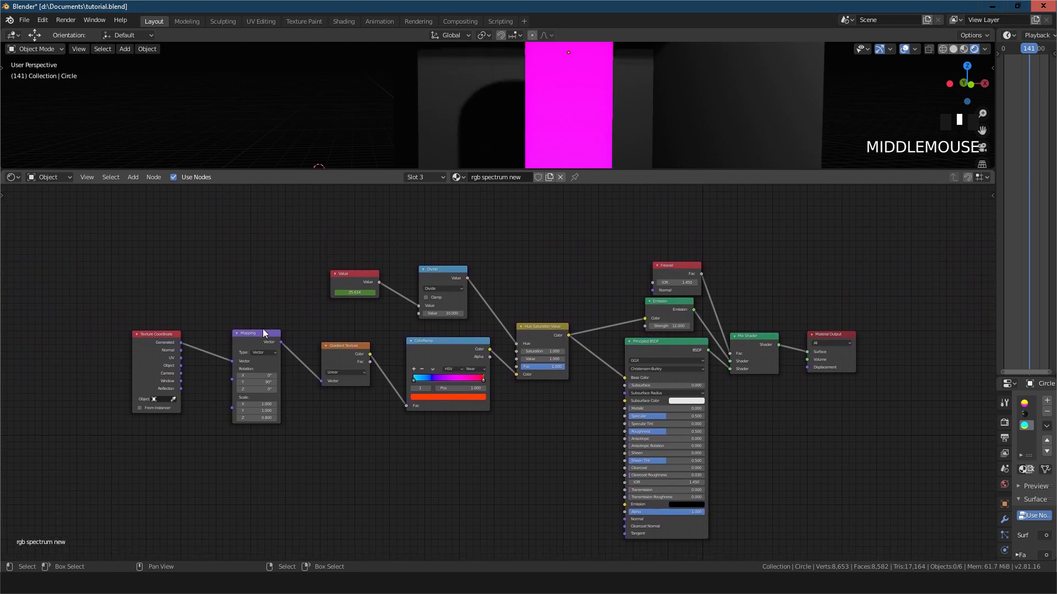
Move the Texture Coordinate, Mapping and Gradient Texture nodes closer together in the node tree
scroll(263, 334, up, 4)
middle_drag(264, 334, 322, 346)
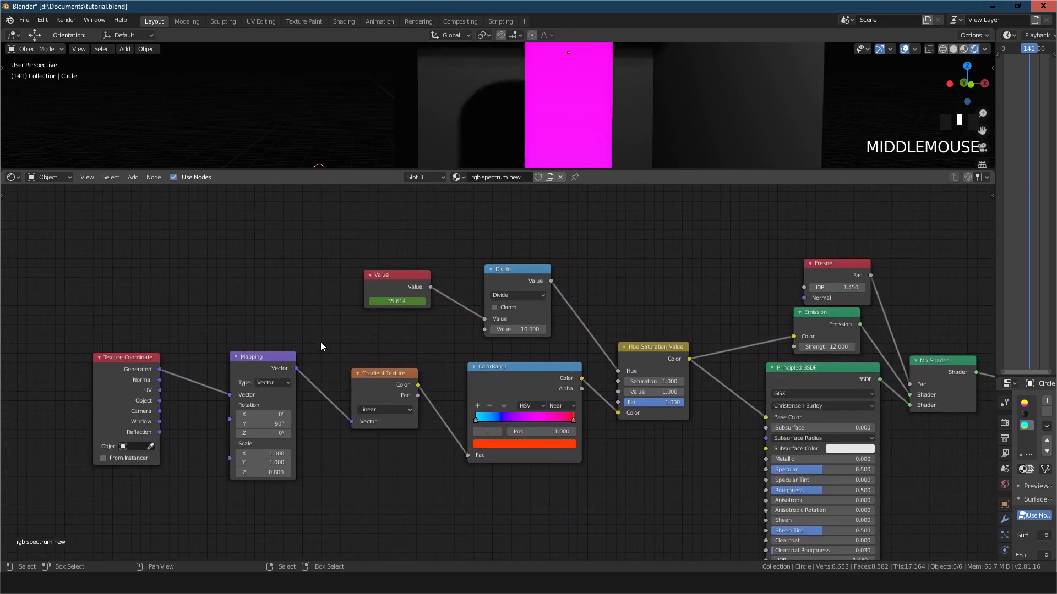
drag(133, 359, 183, 362)
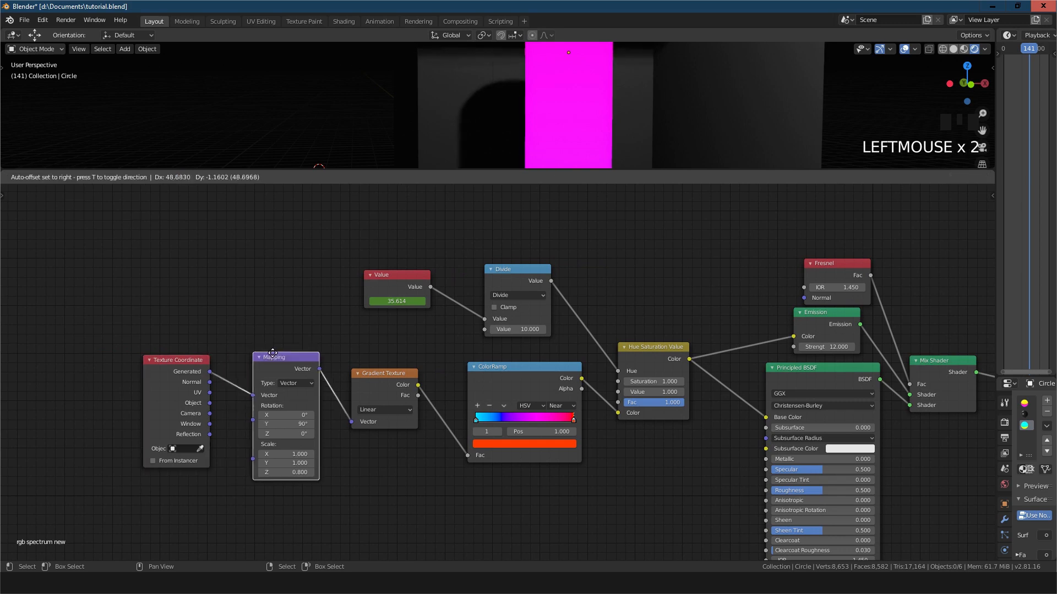
drag(249, 357, 263, 356)
drag(371, 373, 358, 372)
Switch to the Notepad notes, add the line "node", and minimize Notepad to return to Blender
click(567, 582)
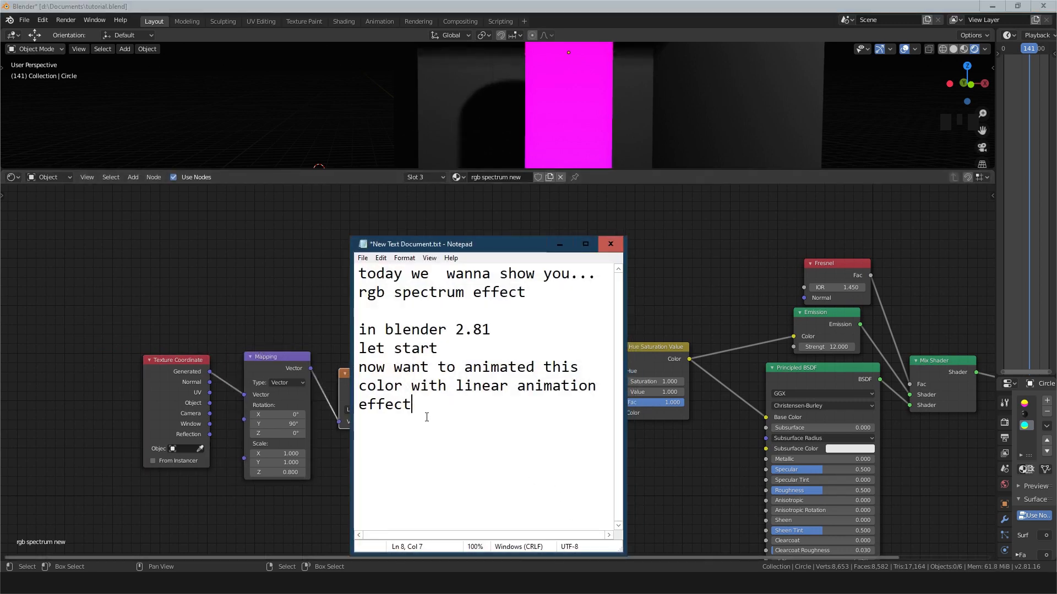
text(node)
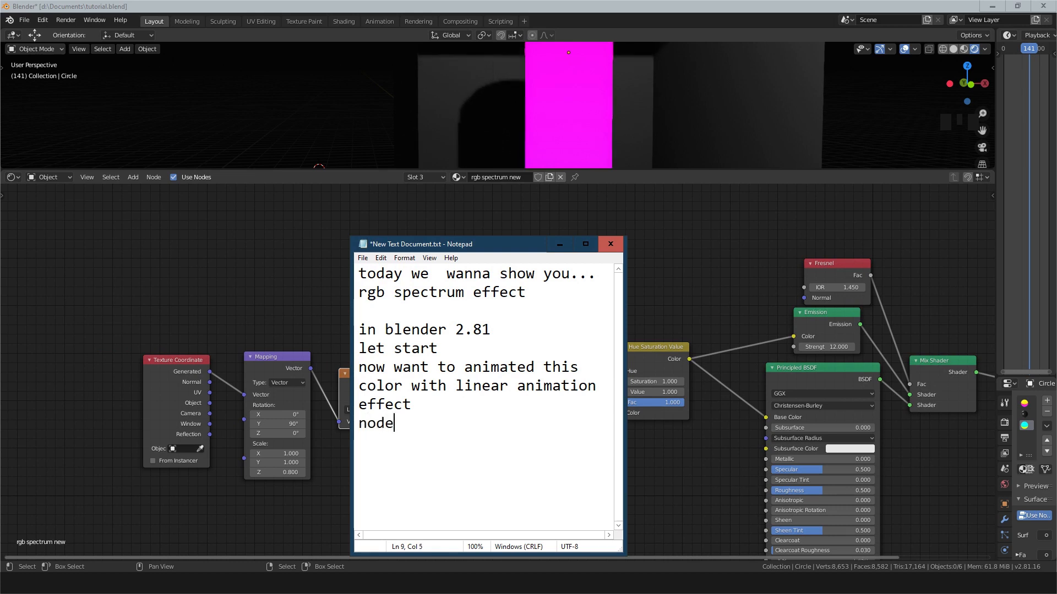
click(559, 243)
Examine the material's nodes and their connections from Texture Coordinate through to Material Output
scroll(222, 461, up, 4)
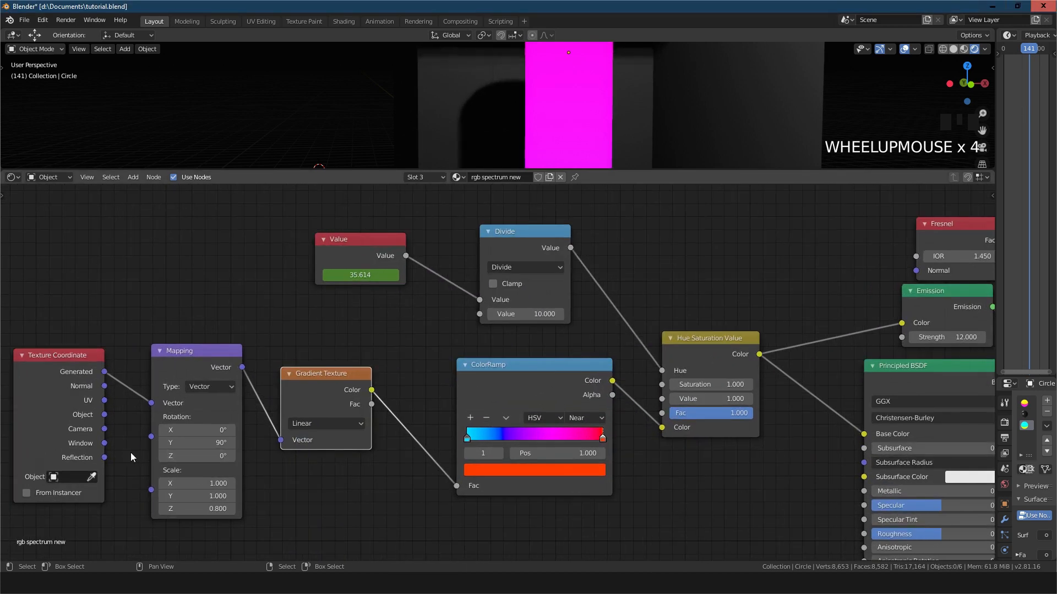
middle_drag(131, 457, 205, 434)
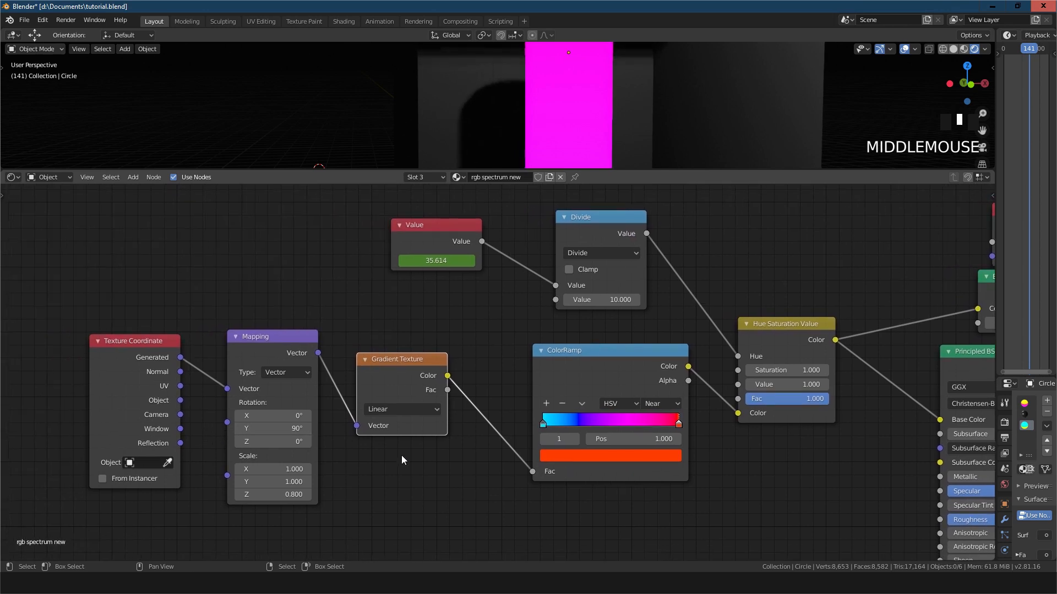
middle_drag(461, 304, 232, 321)
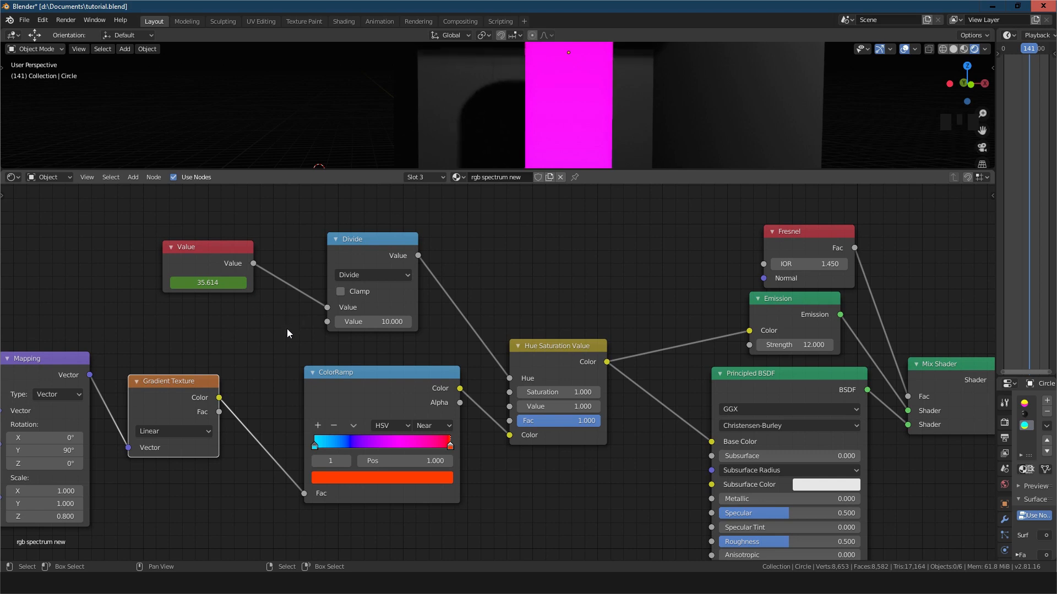
middle_drag(287, 334, 221, 353)
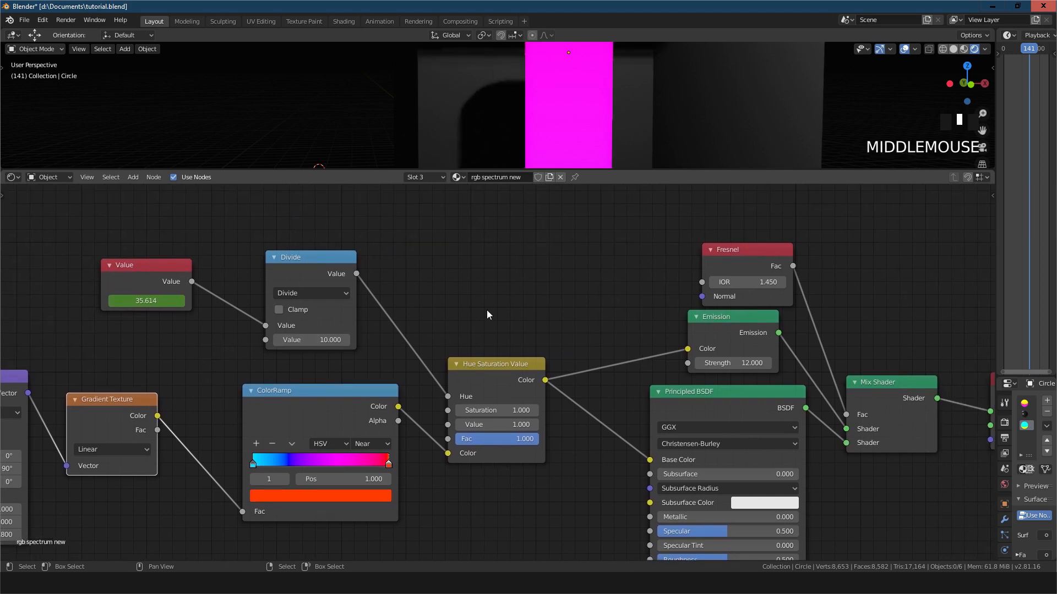
middle_drag(487, 315, 427, 258)
middle_drag(508, 253, 315, 264)
middle_drag(330, 349, 300, 402)
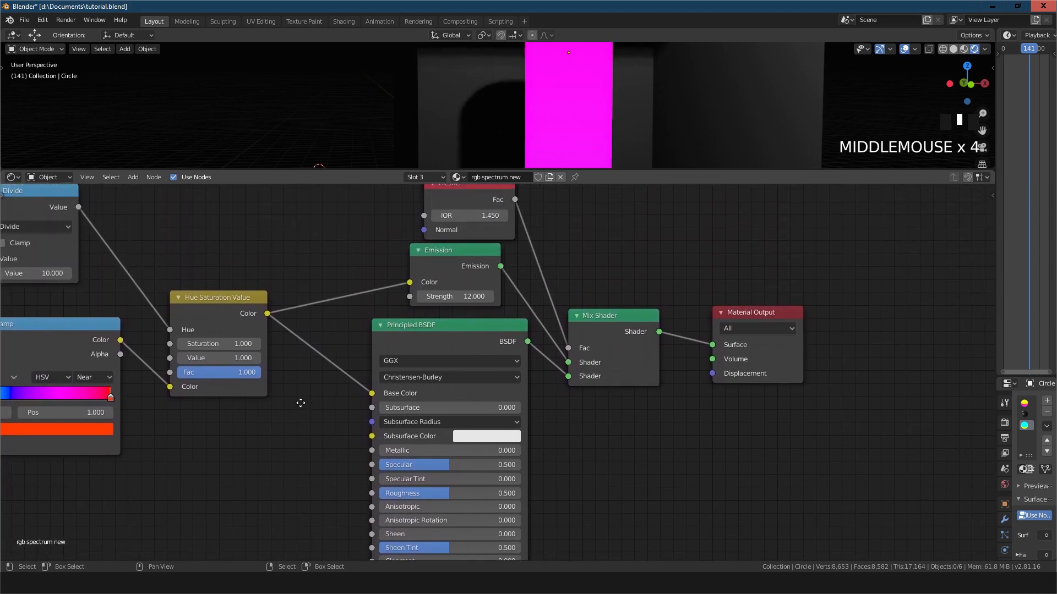
middle_drag(639, 440, 530, 434)
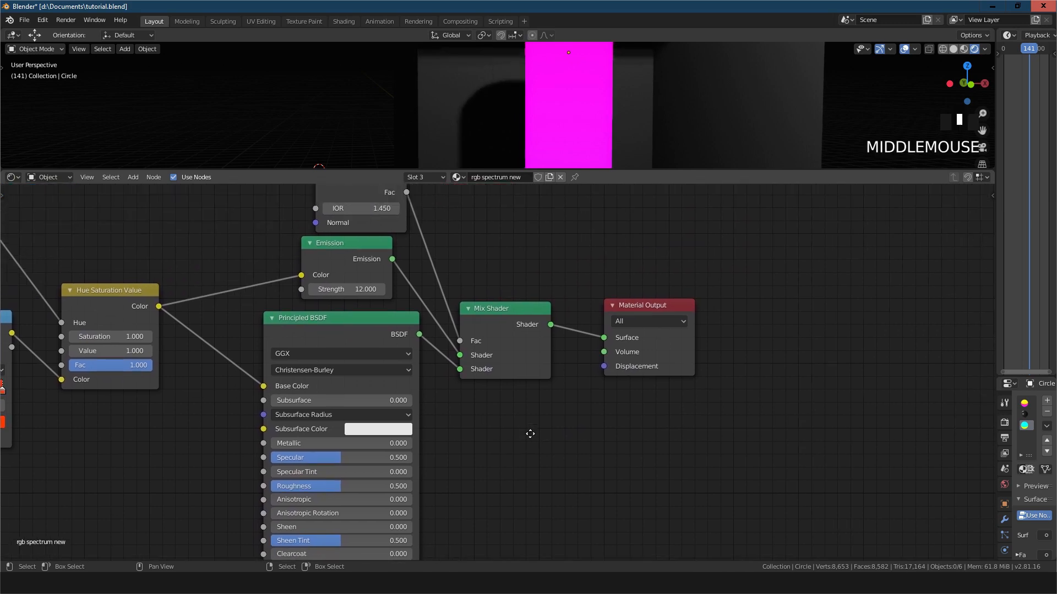
middle_drag(639, 424, 786, 474)
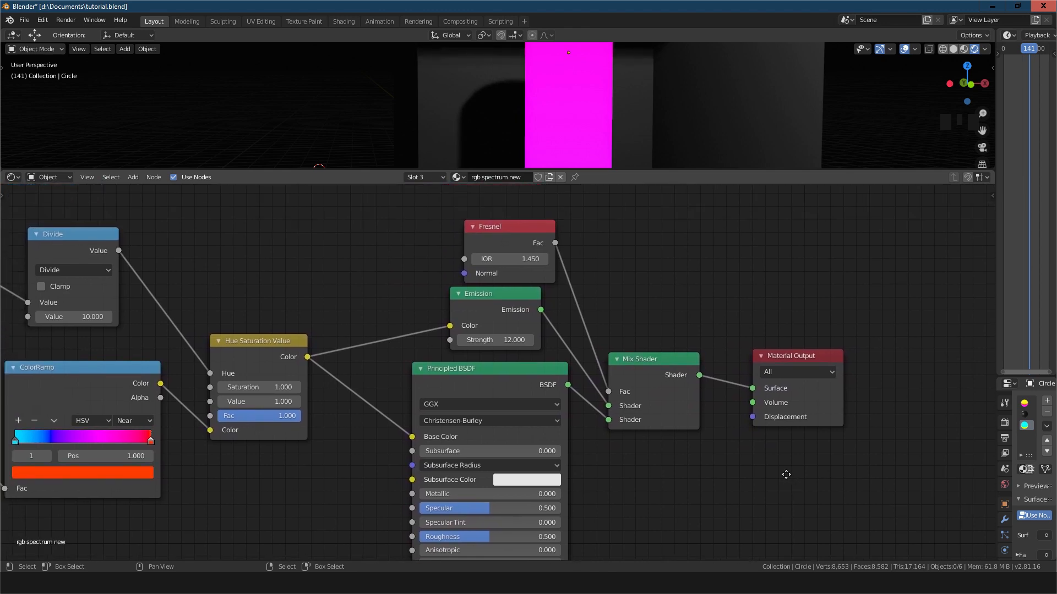
Switch to Notepad, add the closing lines "gracias por ver" and "thanks", and minimize it to return to Blender
click(596, 584)
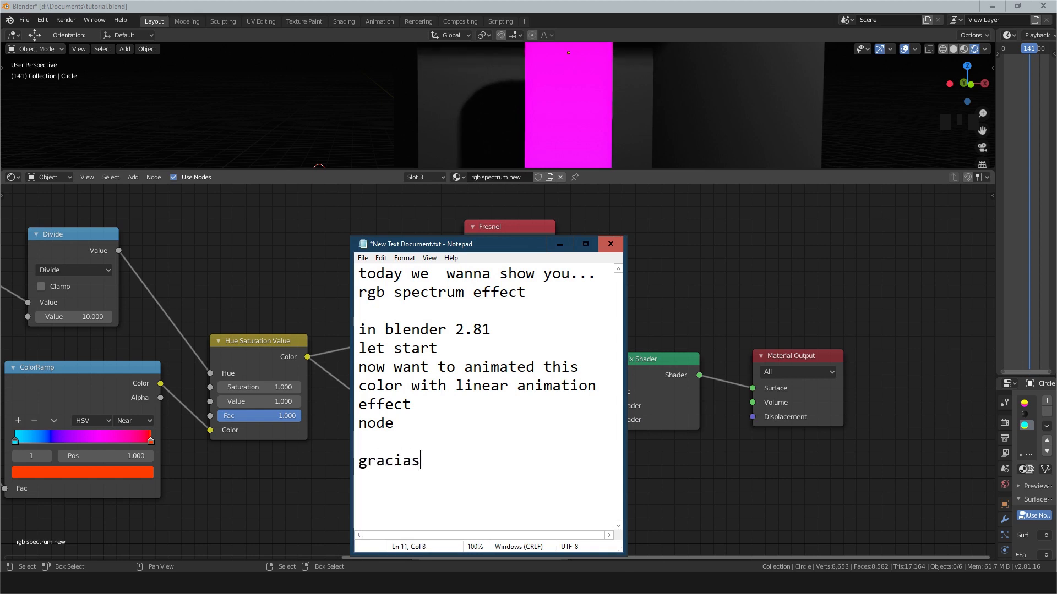
text(r ver)
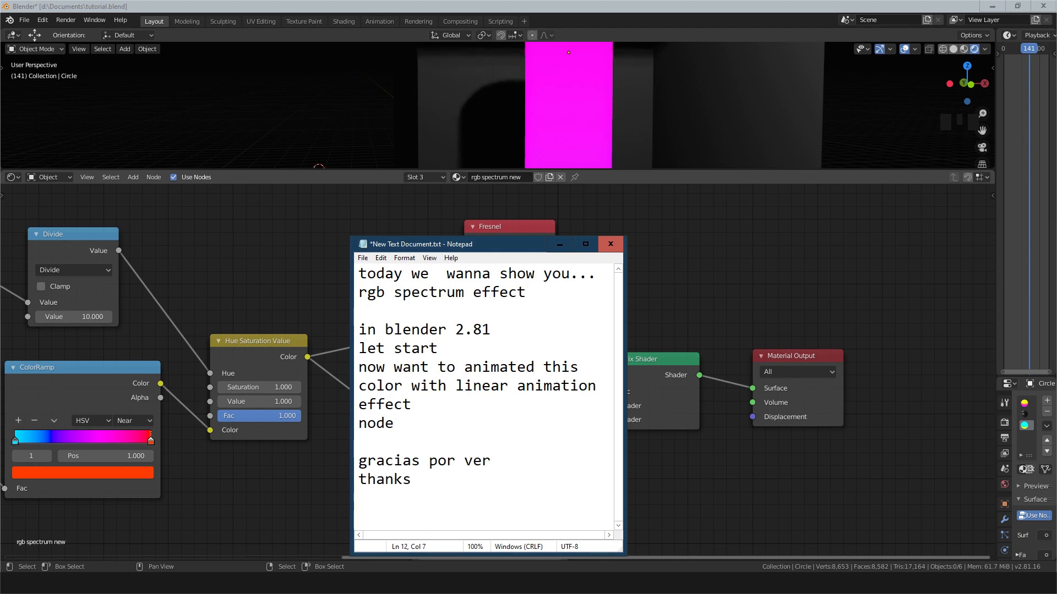
click(559, 242)
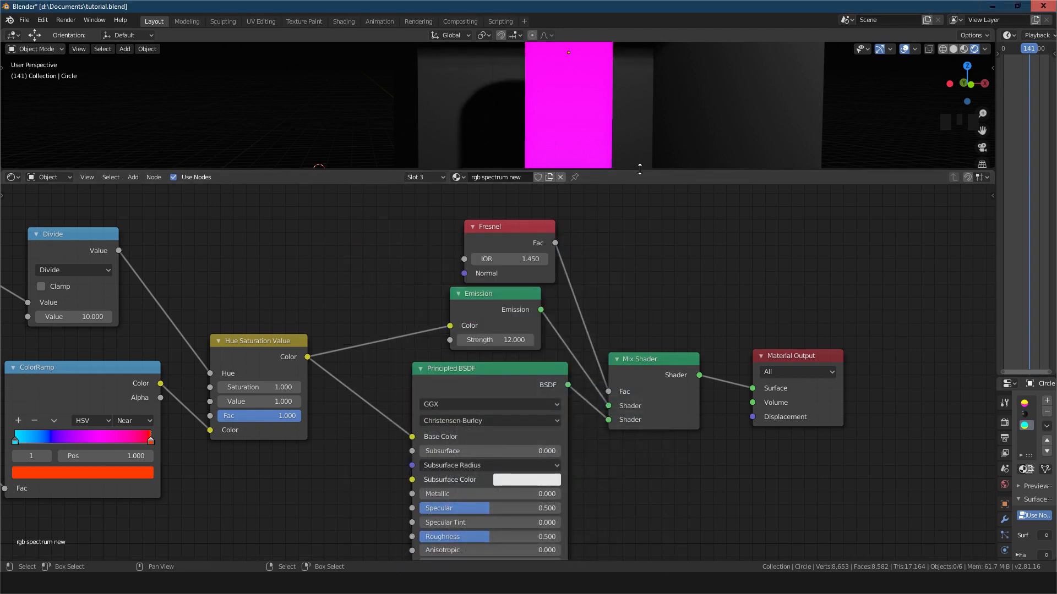
Enlarge the 3D viewport, view the speaker and its enclosure from above, and switch the viewport to Solid shading
drag(638, 171, 669, 426)
scroll(552, 289, down, 4)
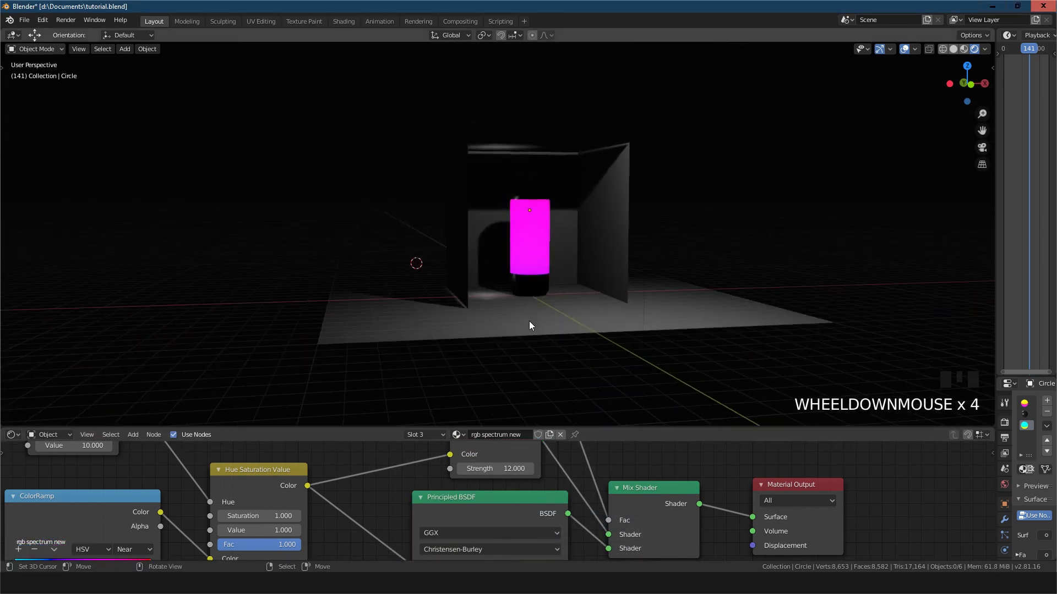
middle_drag(529, 324, 542, 342)
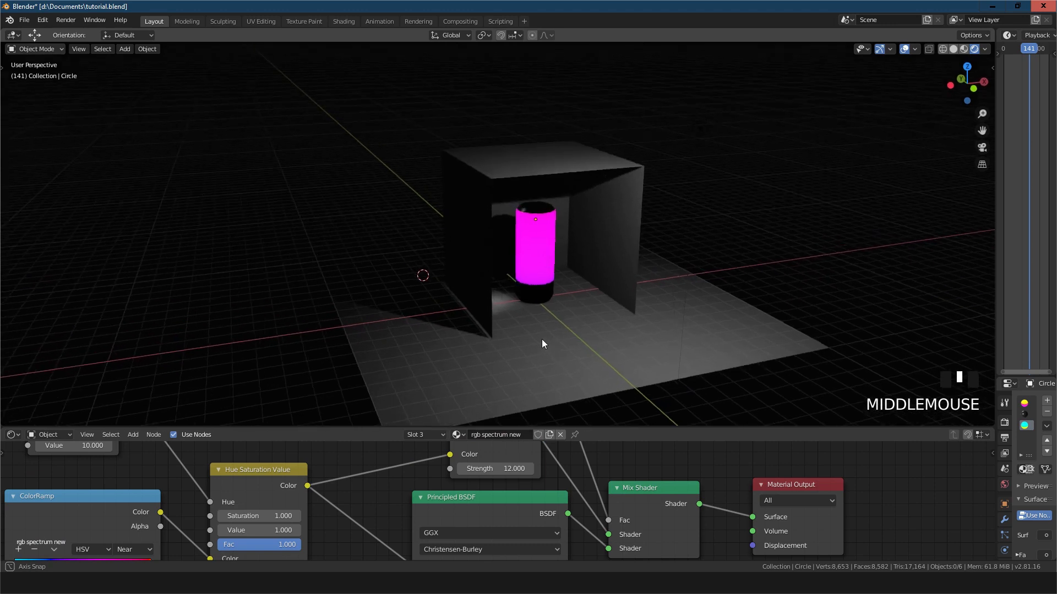
click(942, 49)
click(952, 49)
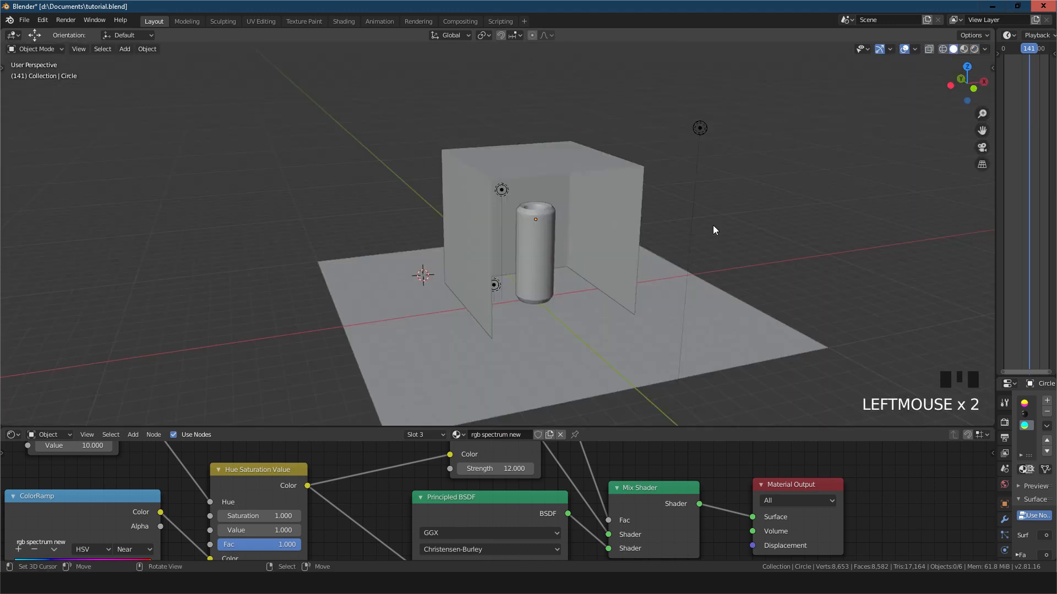
scroll(605, 286, up, 2)
scroll(603, 325, down, 2)
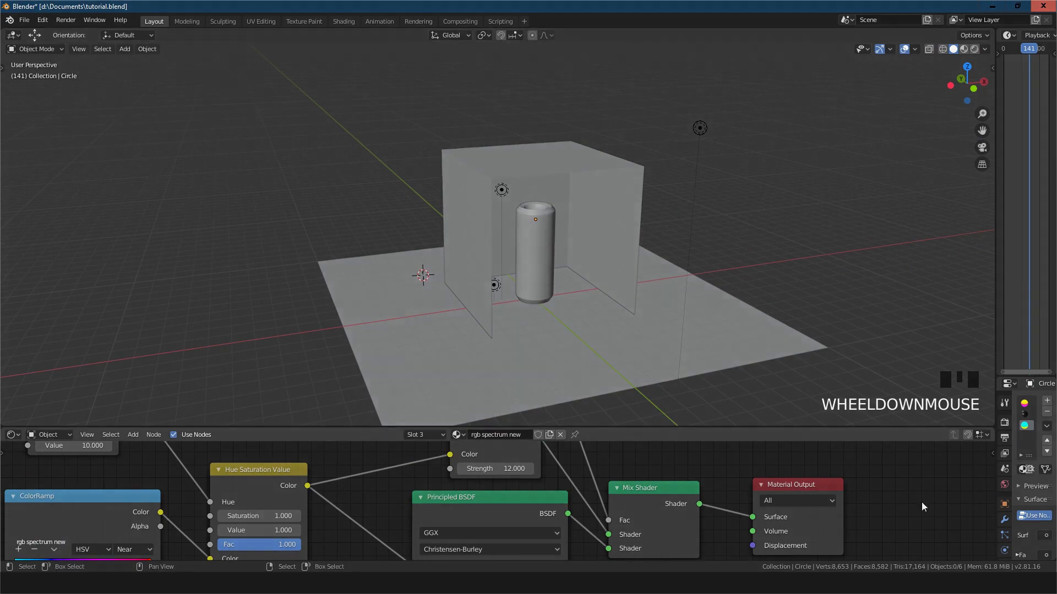